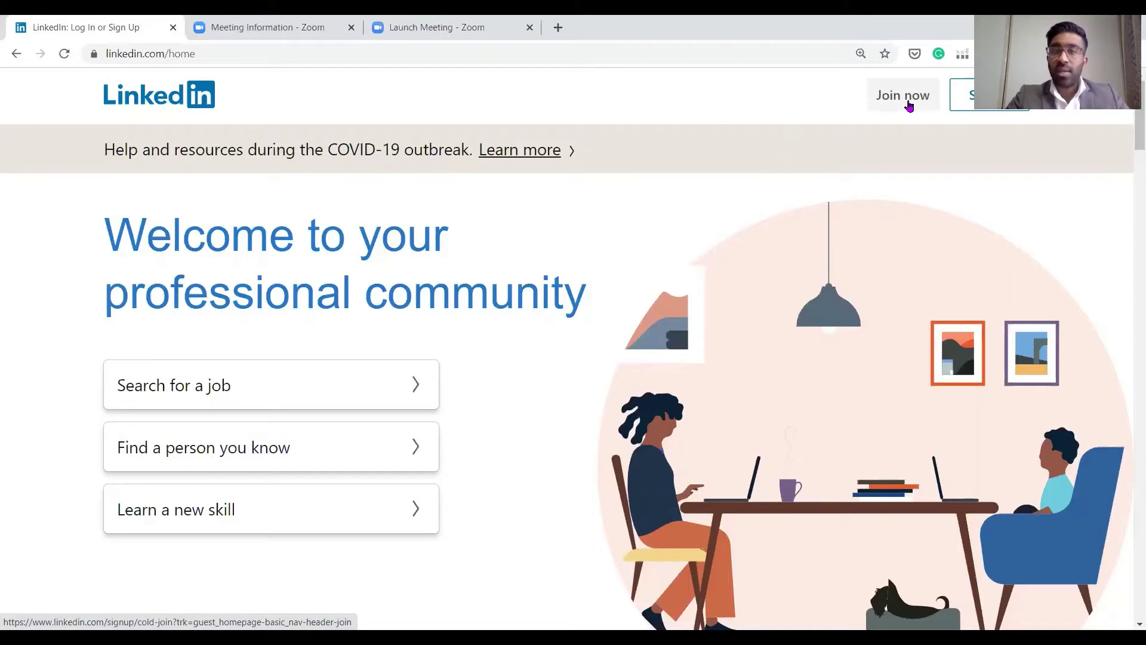
# Sign up with an email address and password and agree to LinkedIn's terms
pyautogui.click(909, 105)
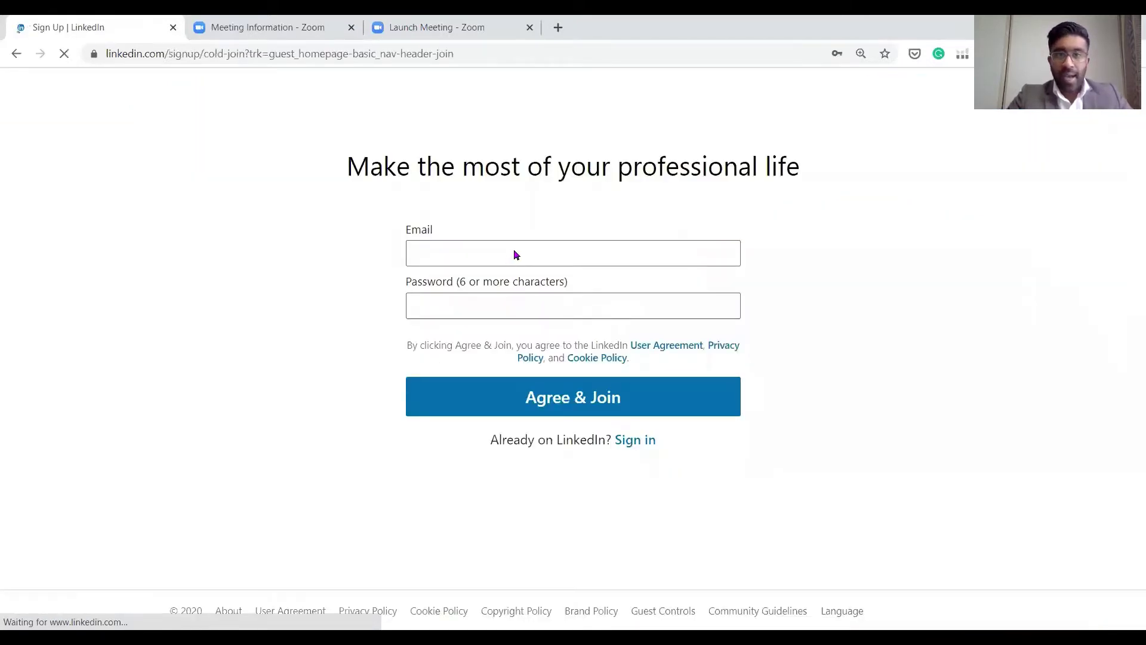
pyautogui.click(514, 251)
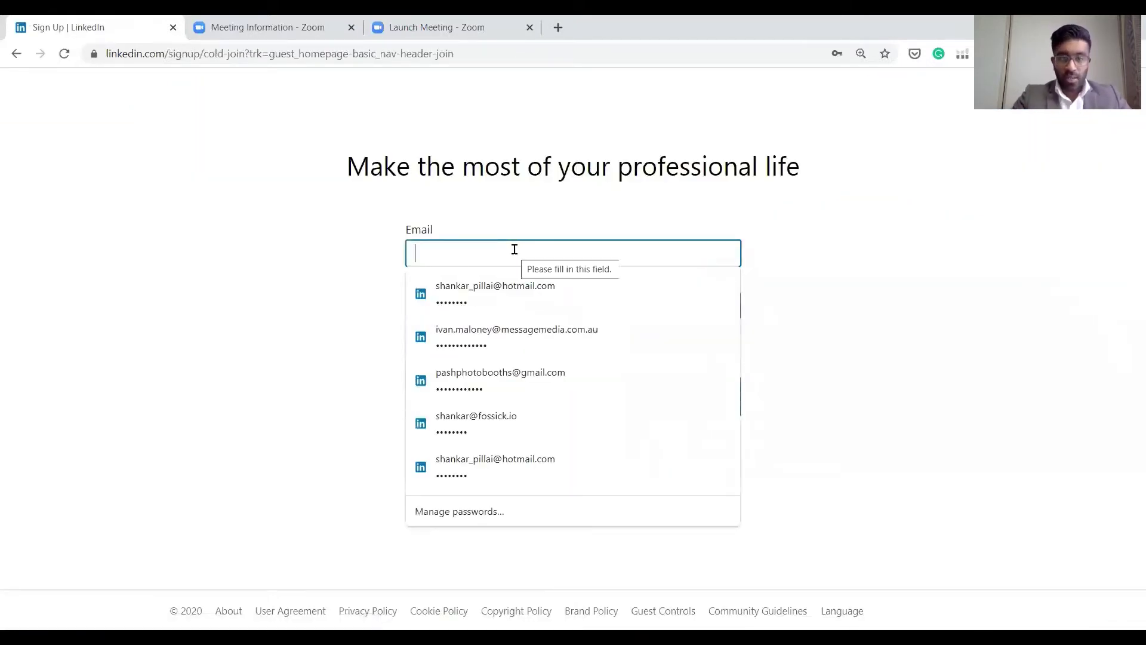
pyautogui.click(520, 314)
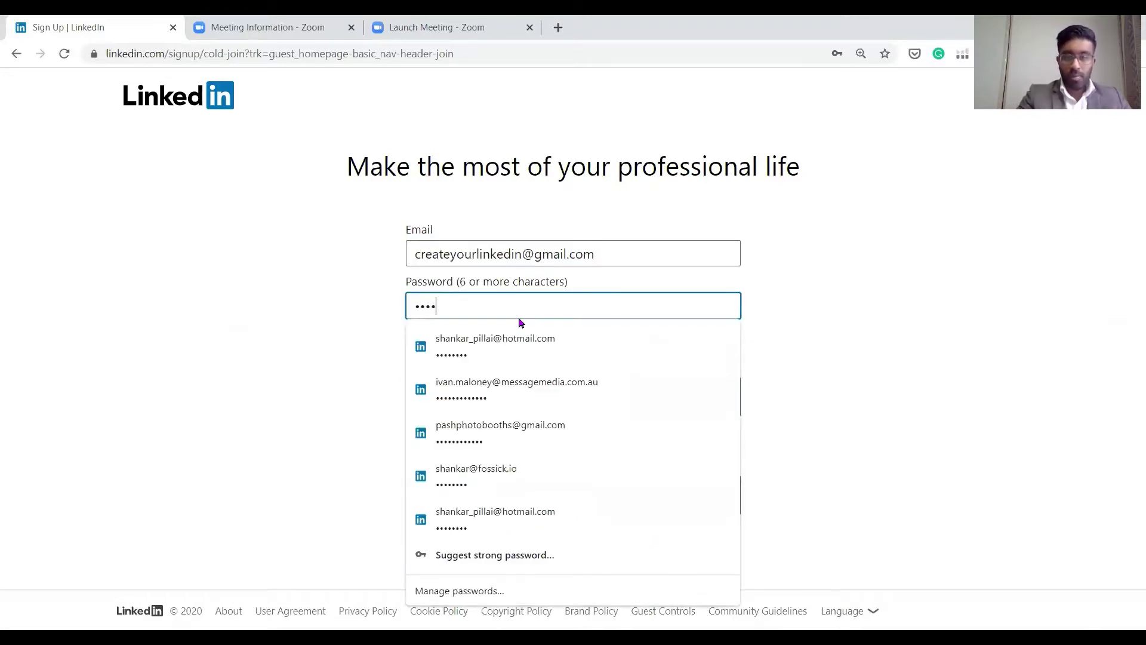
pyautogui.click(1004, 470)
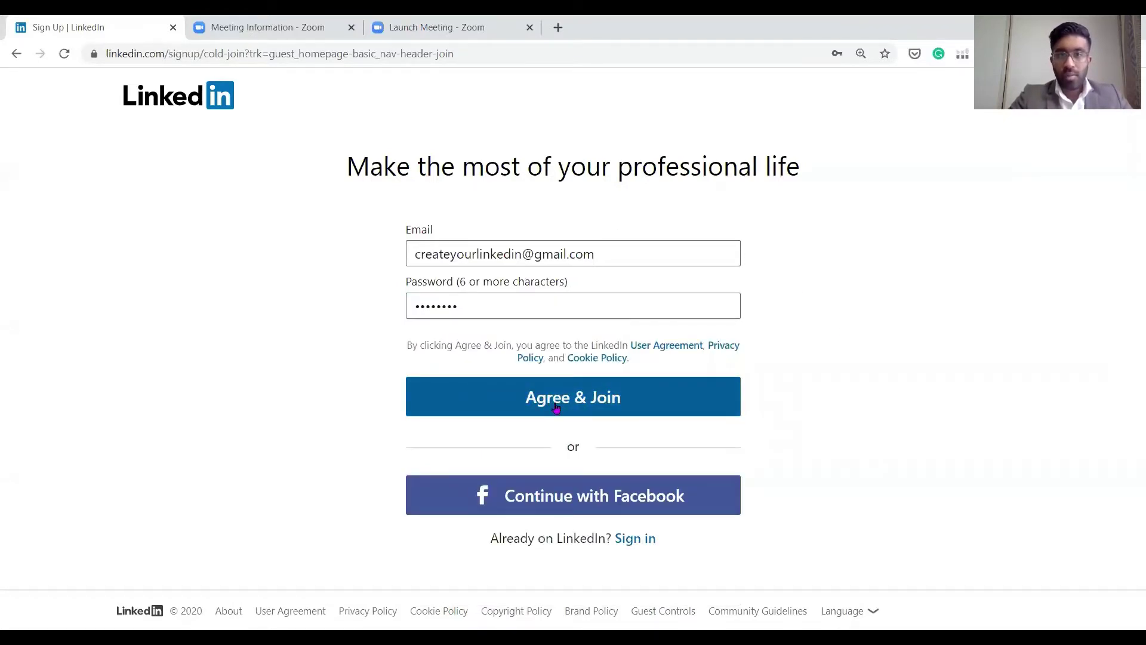
pyautogui.click(556, 408)
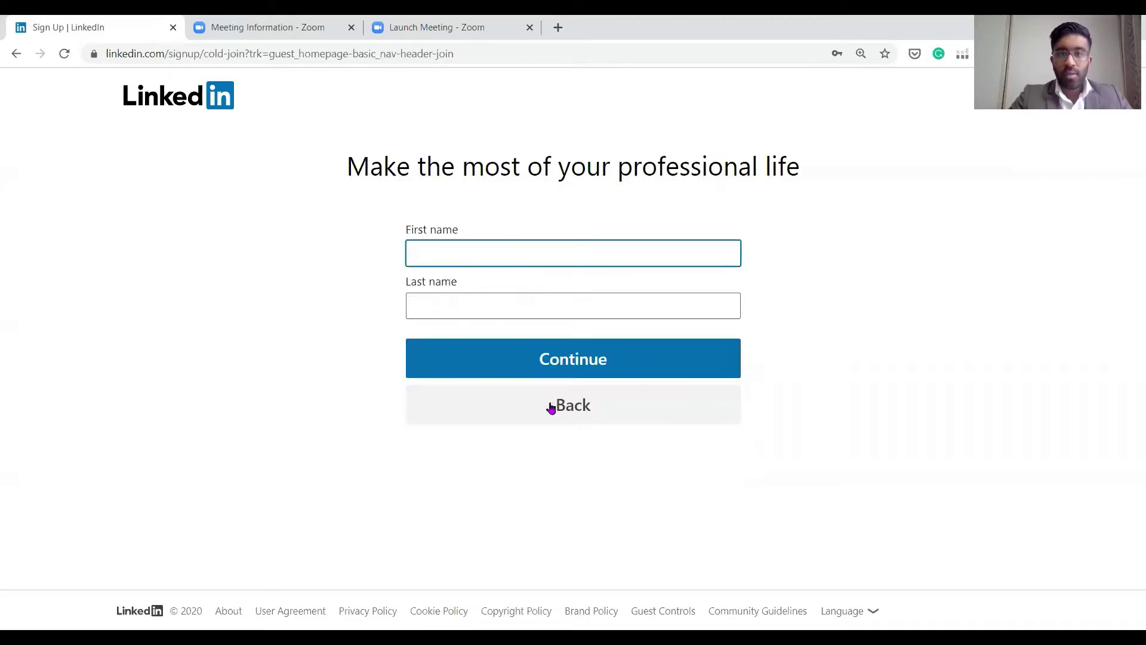
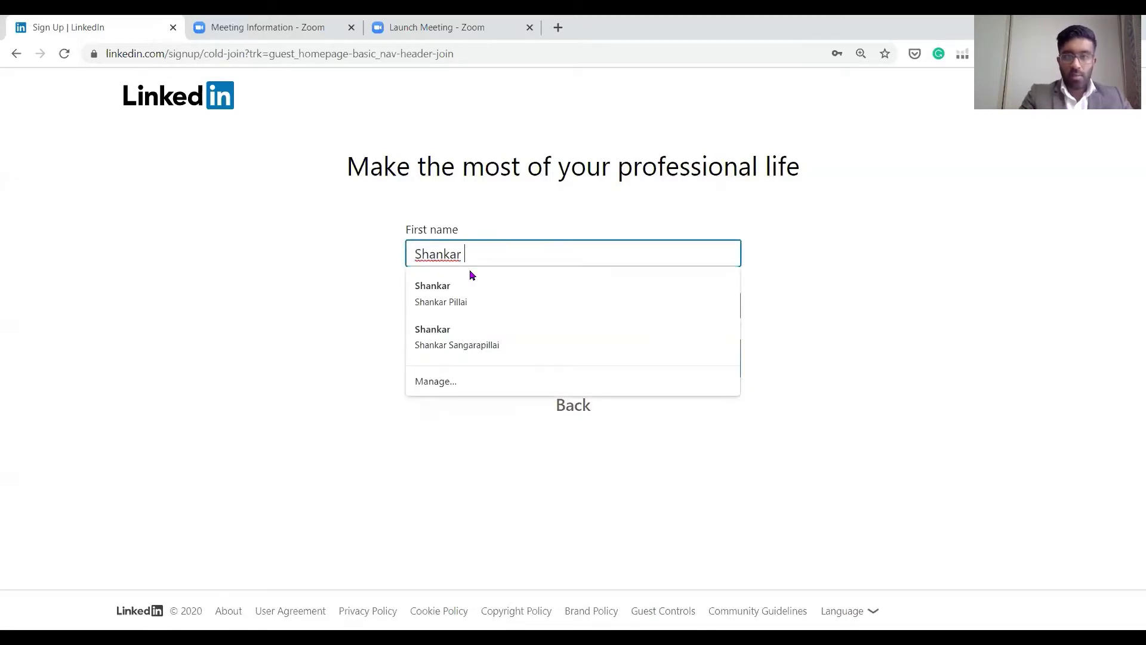
# Enter the account holder's first and last name and submit them
pyautogui.press('Tab')
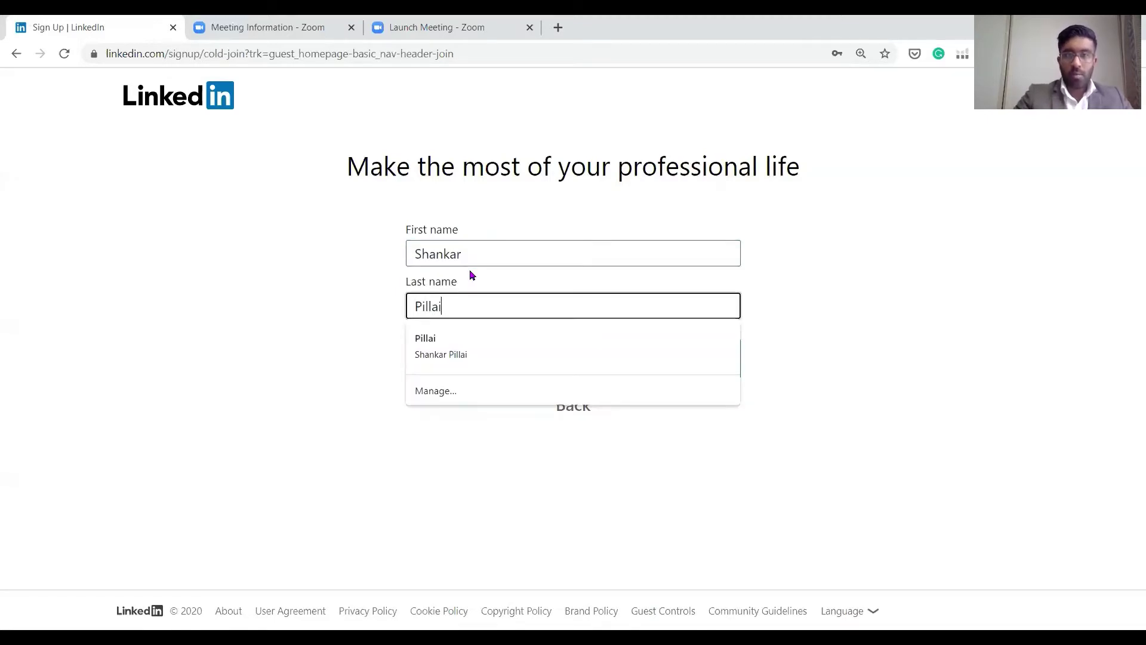
pyautogui.click(1078, 322)
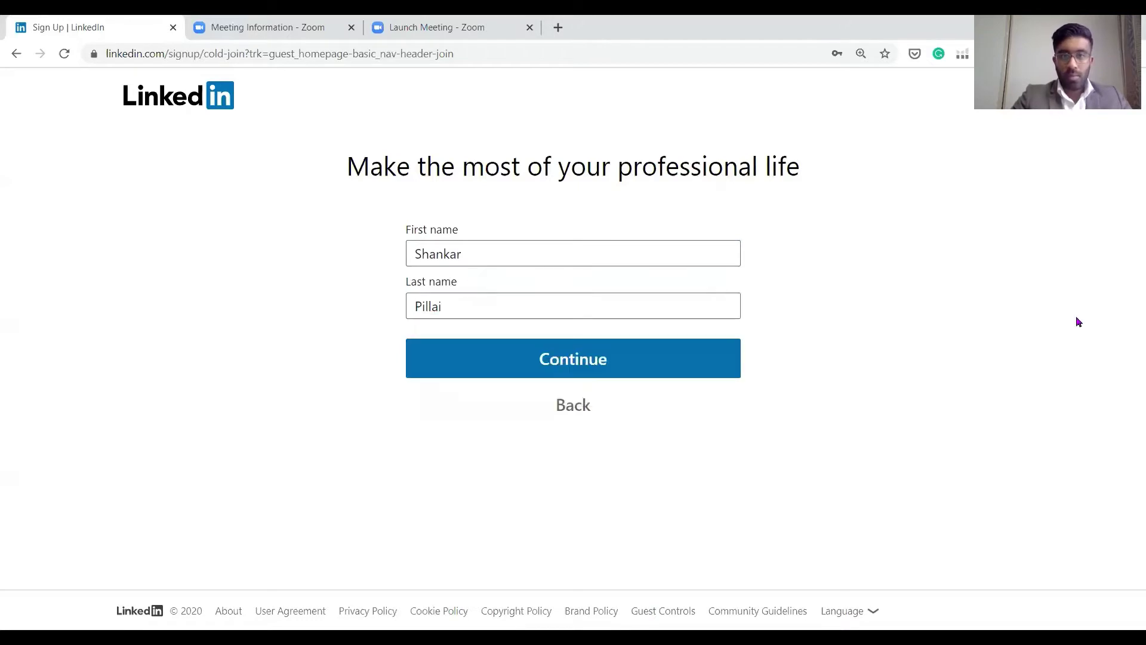
pyautogui.click(573, 355)
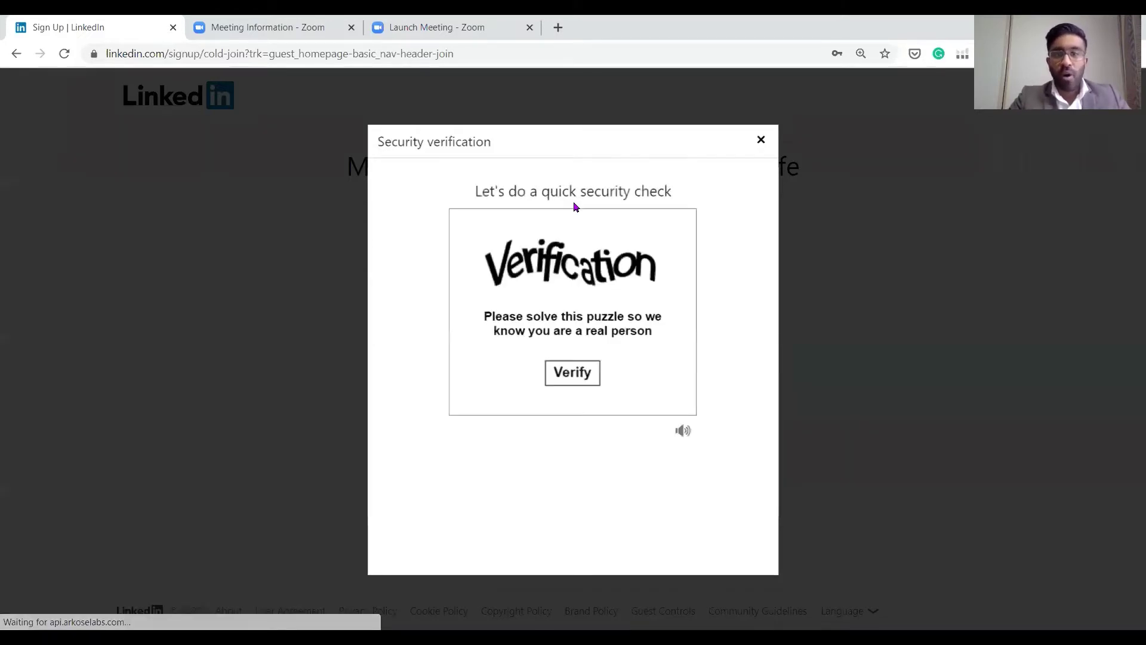
# Solve the security puzzle by rotating the animal image upright and confirming it
pyautogui.click(571, 379)
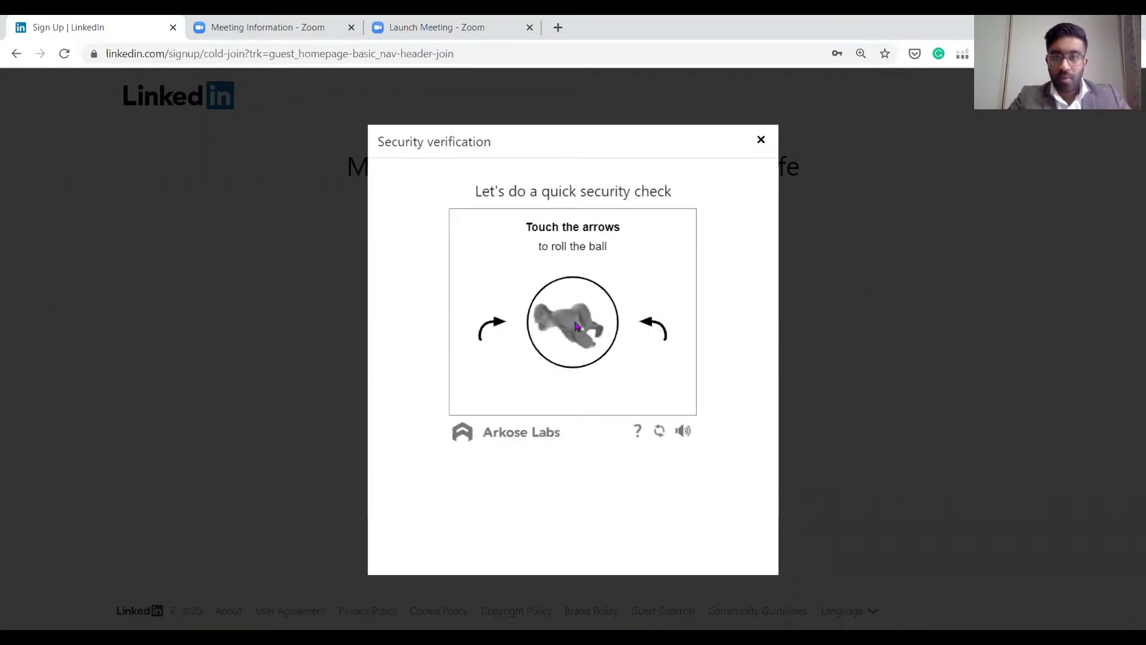
pyautogui.click(491, 333)
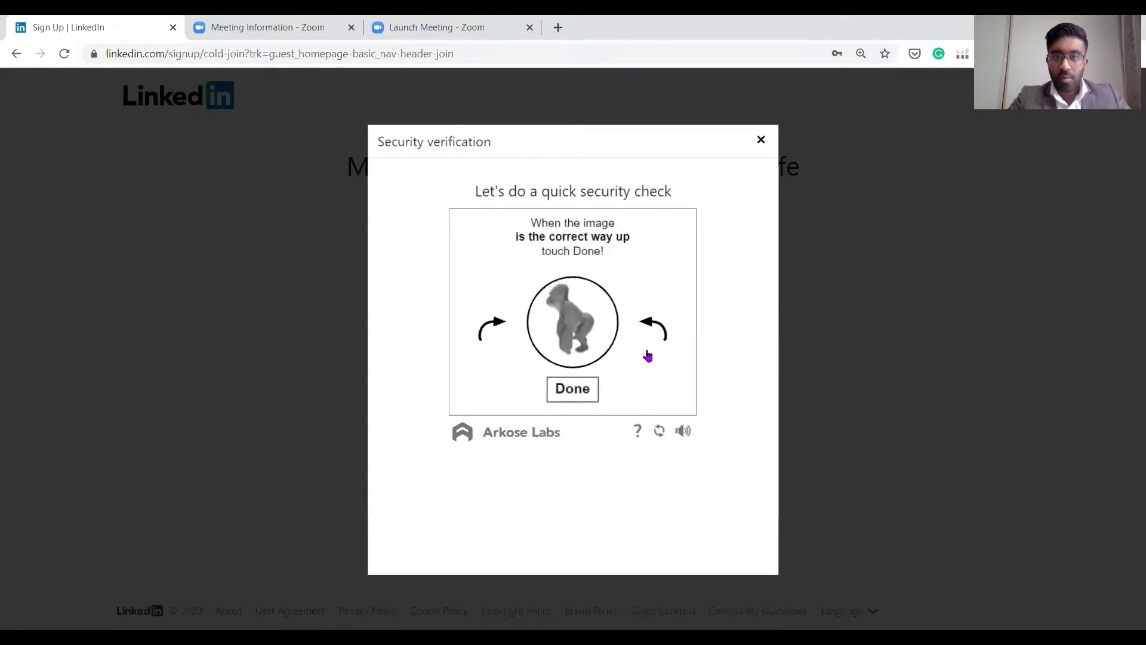
pyautogui.click(575, 395)
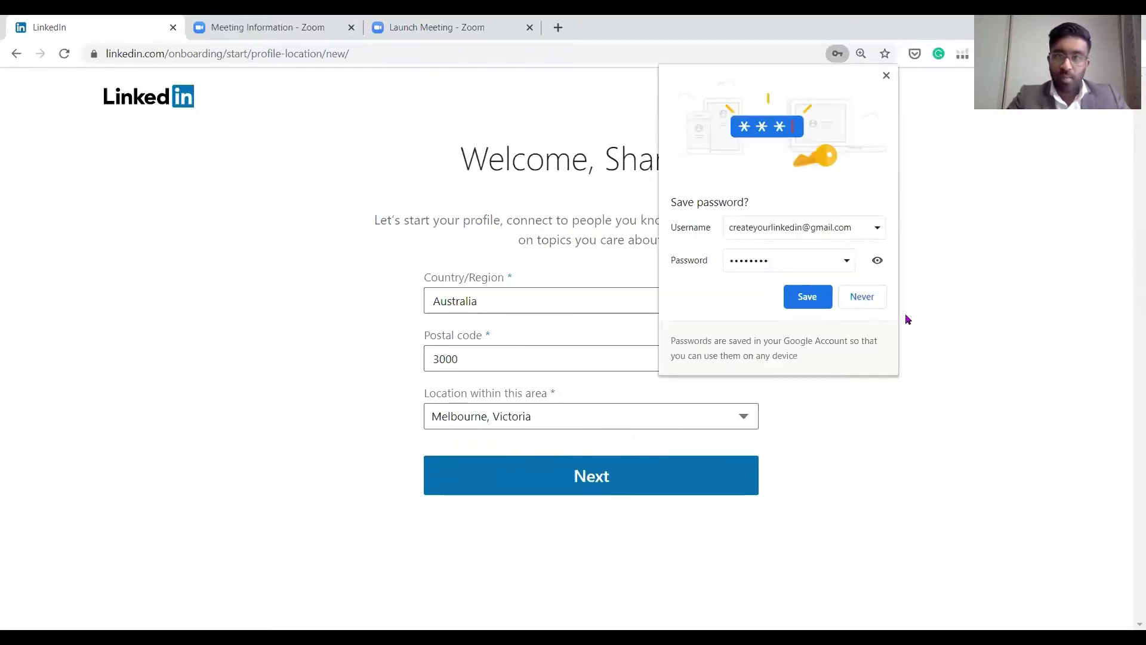
# Accept the Melbourne location and enter Recruitment Consultant at Westpac as the most recent job
pyautogui.click(555, 485)
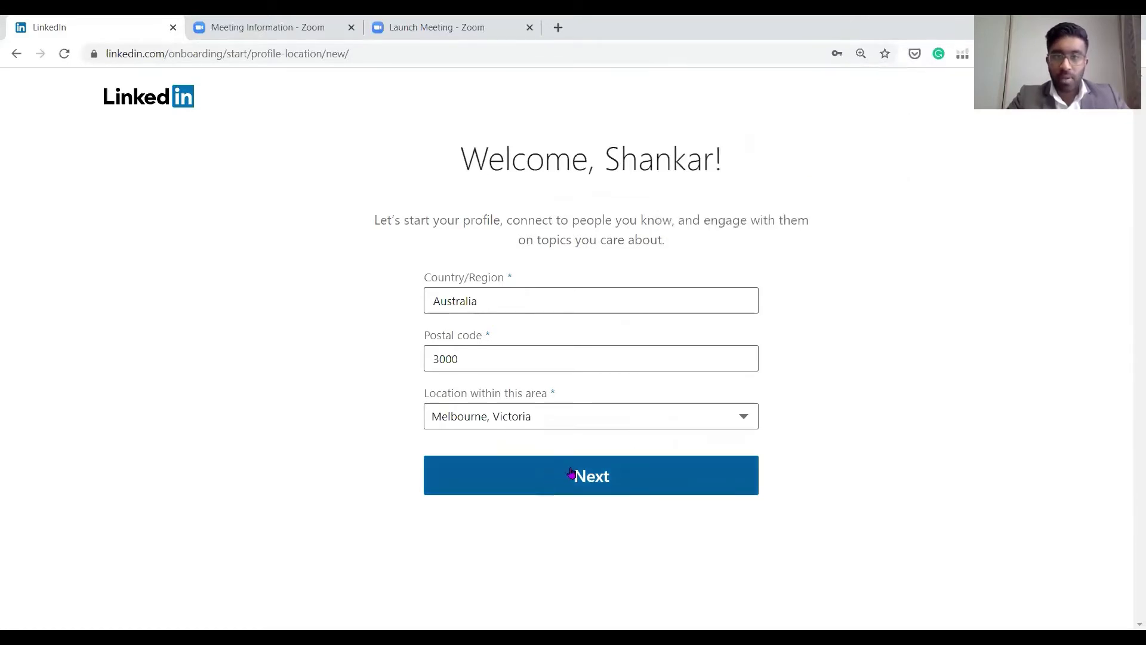
pyautogui.click(567, 474)
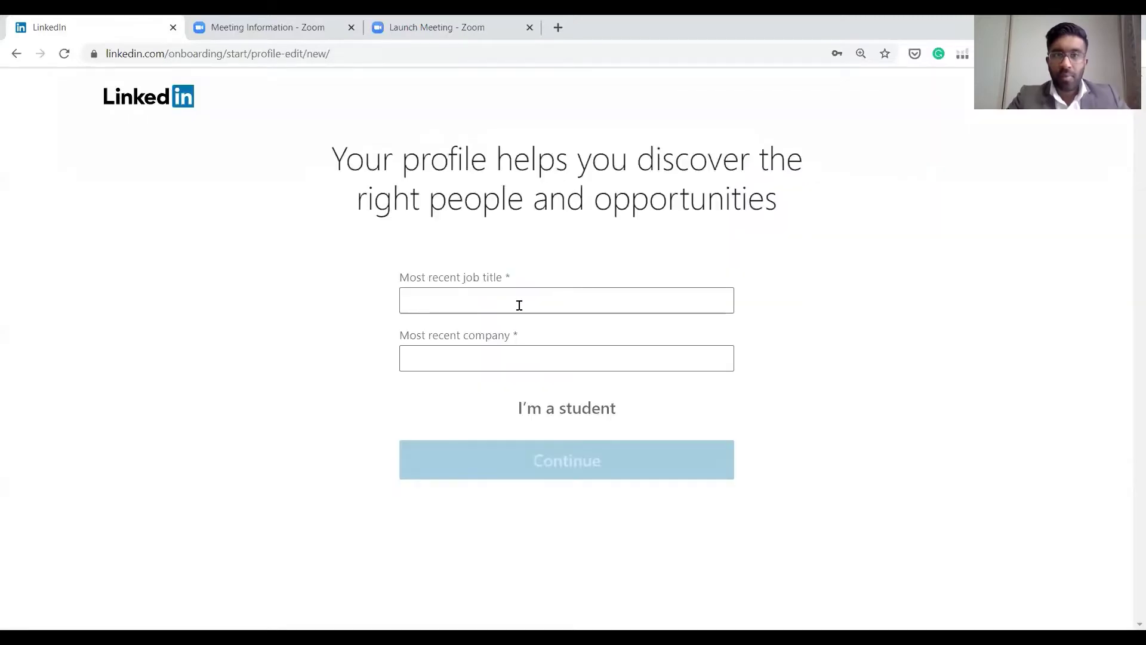
pyautogui.click(519, 305)
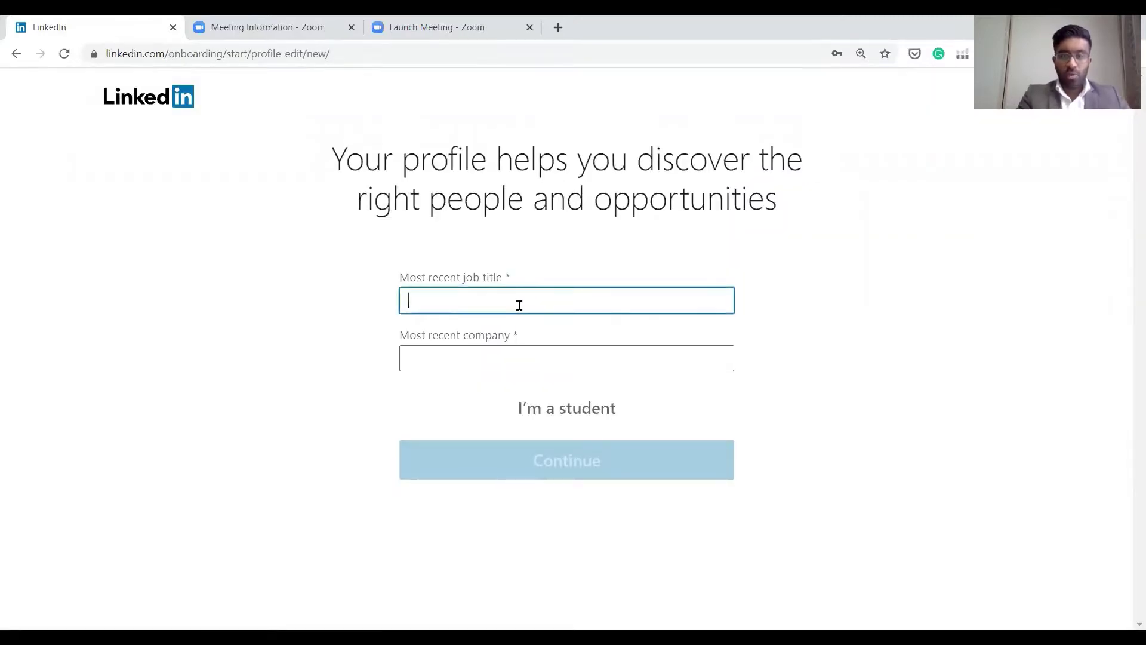
pyautogui.write('Recruiteme')
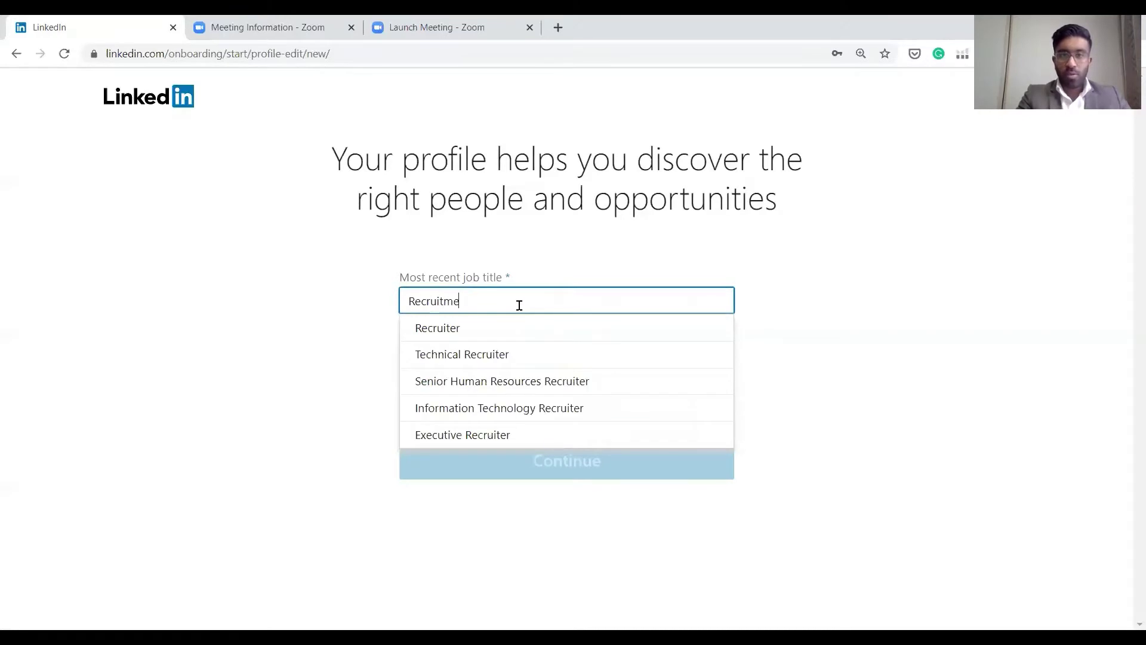
pyautogui.write('nt co')
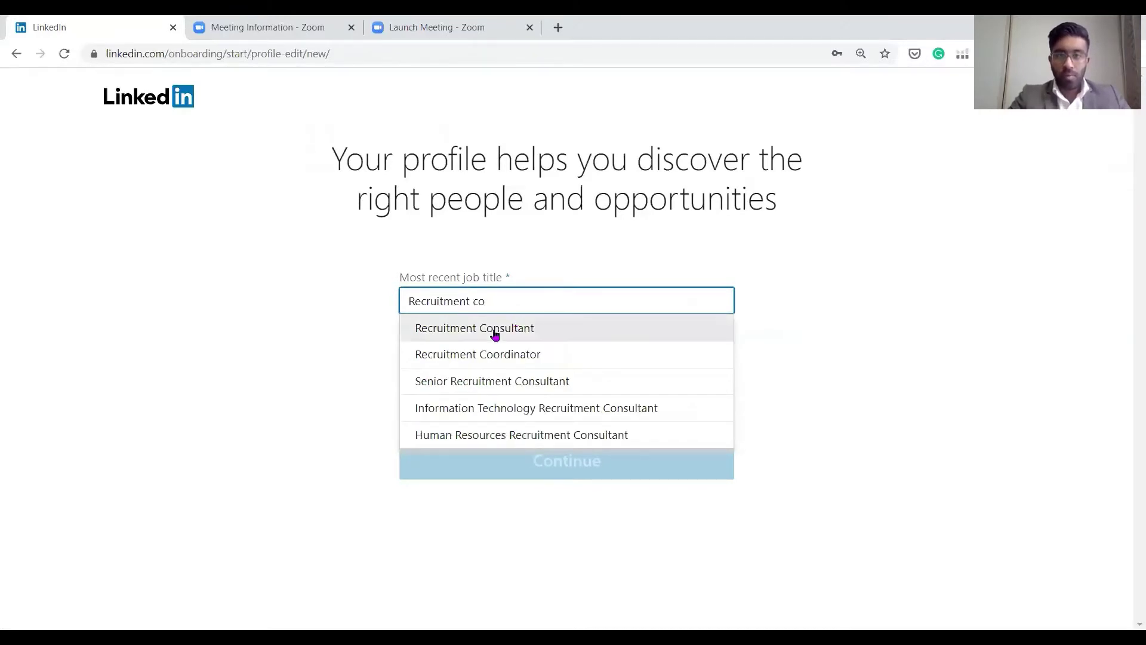
pyautogui.press('Tab')
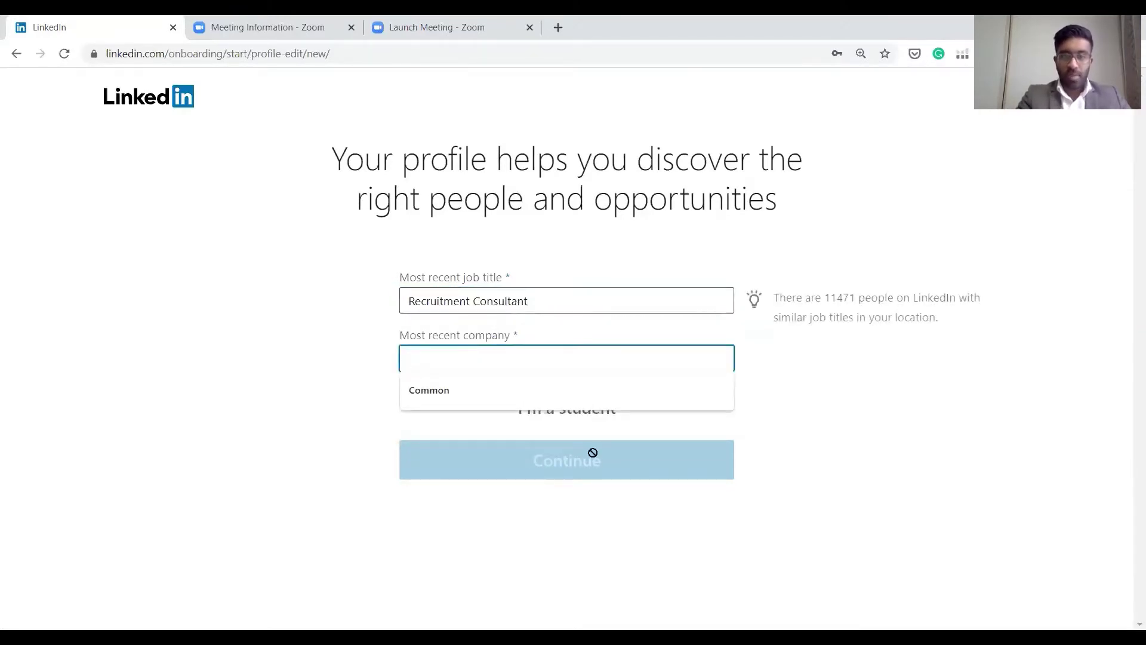
pyautogui.write('Westpac')
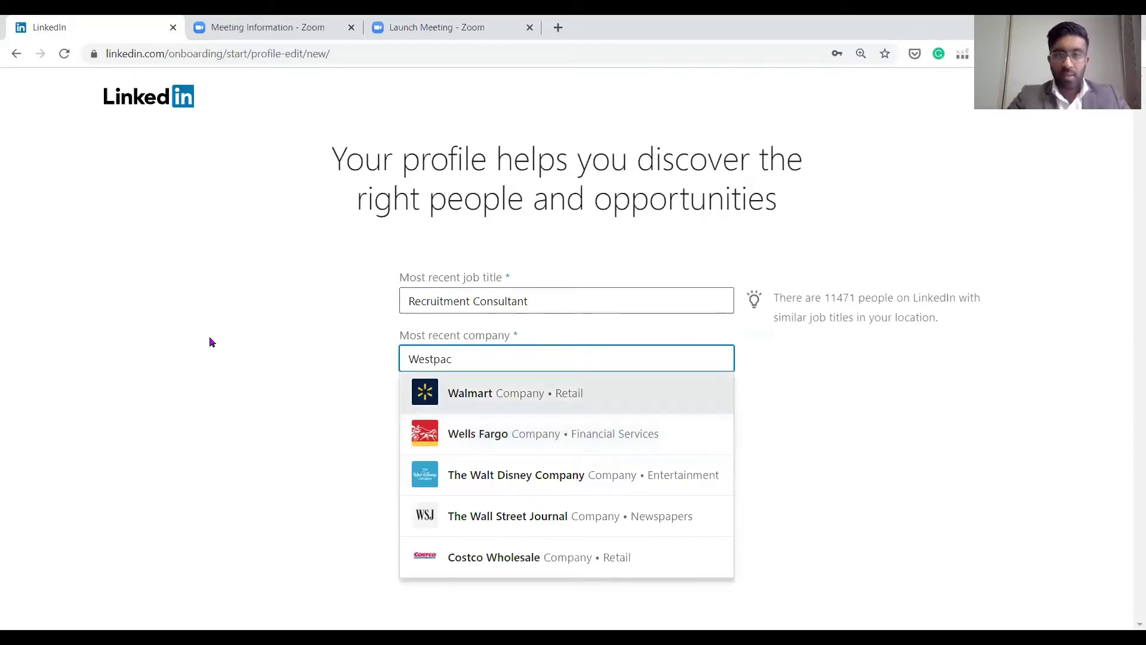
pyautogui.click(208, 335)
pyautogui.click(591, 449)
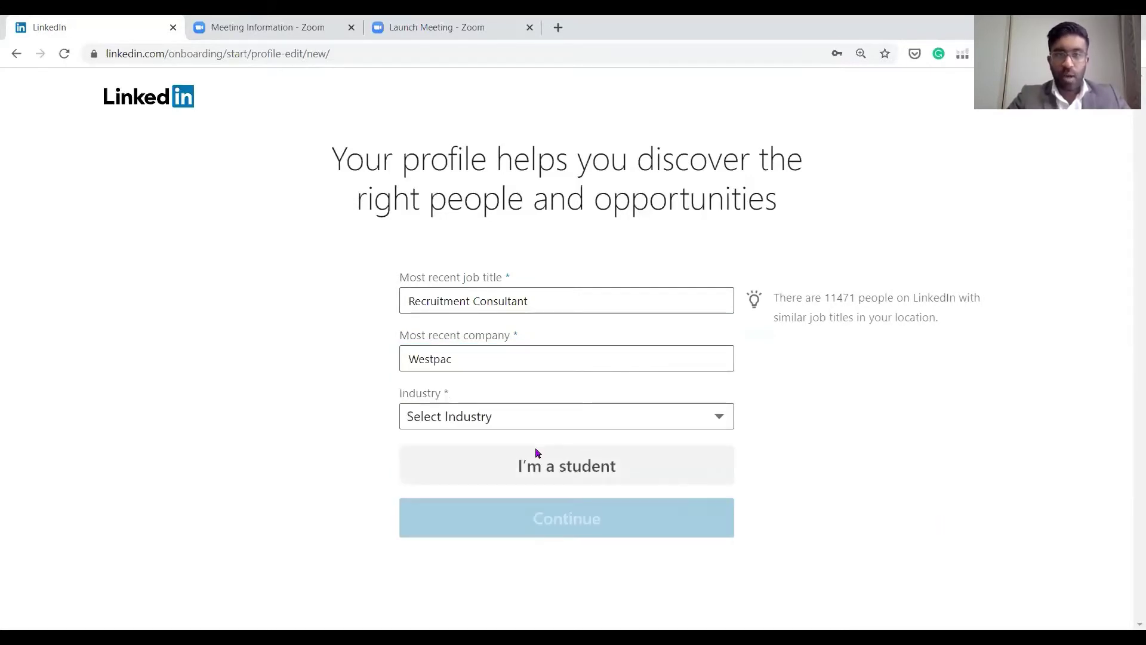
# Choose Information Technology & Services as the industry and submit the job details
pyautogui.click(502, 416)
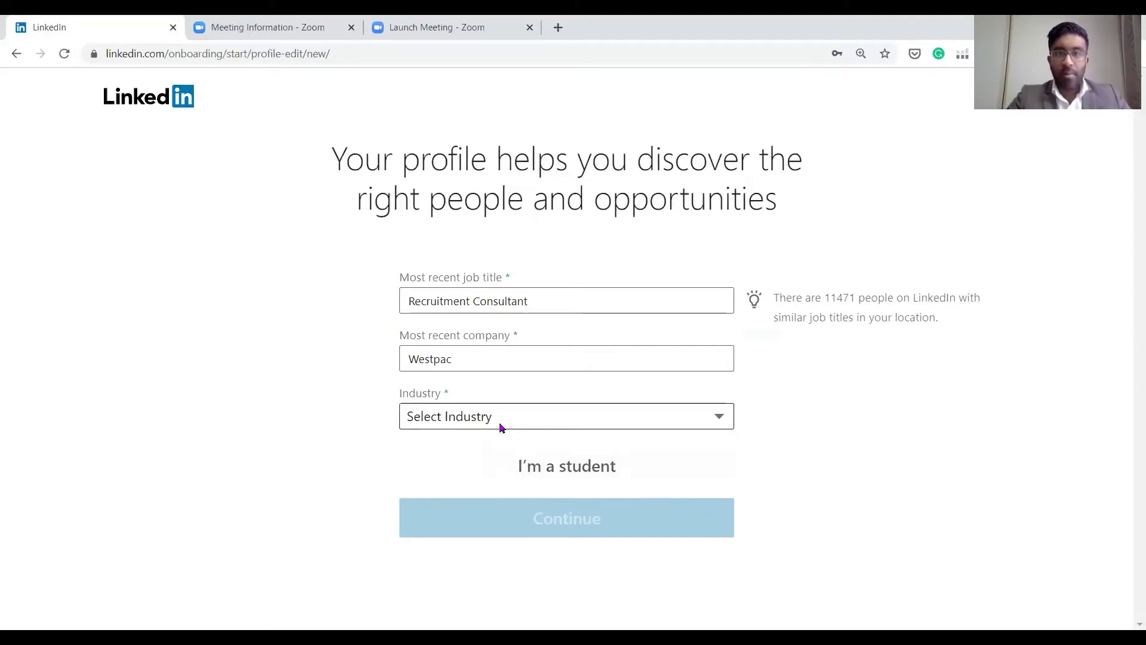
pyautogui.scroll(-5, 538, 311)
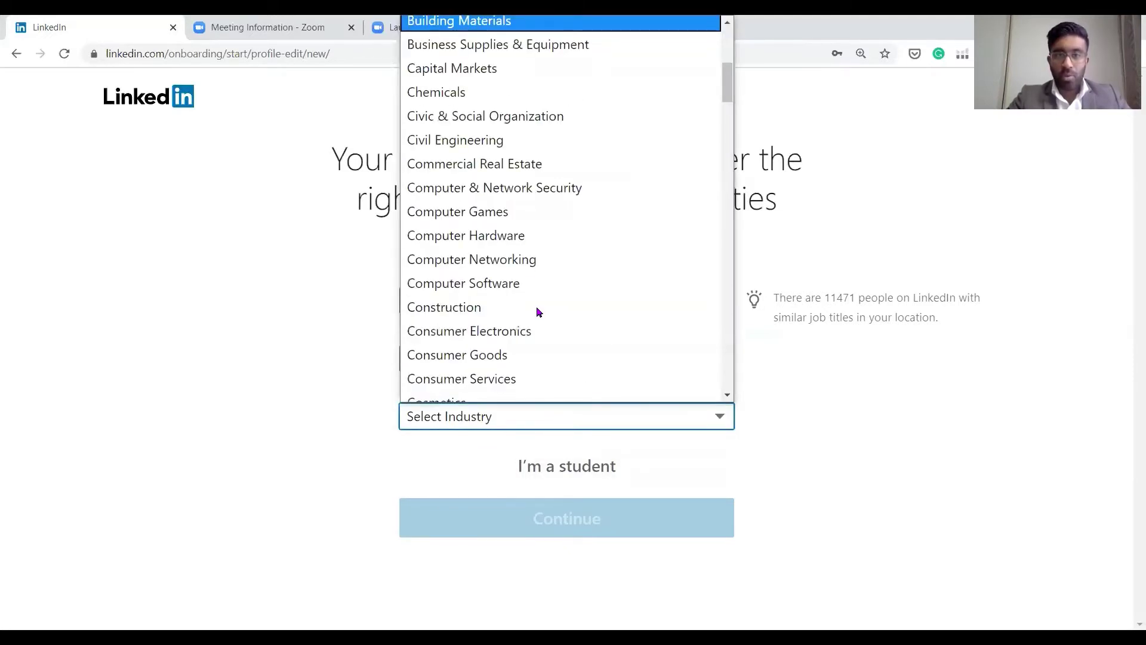
pyautogui.scroll(-6, 536, 306)
pyautogui.scroll(-8, 531, 292)
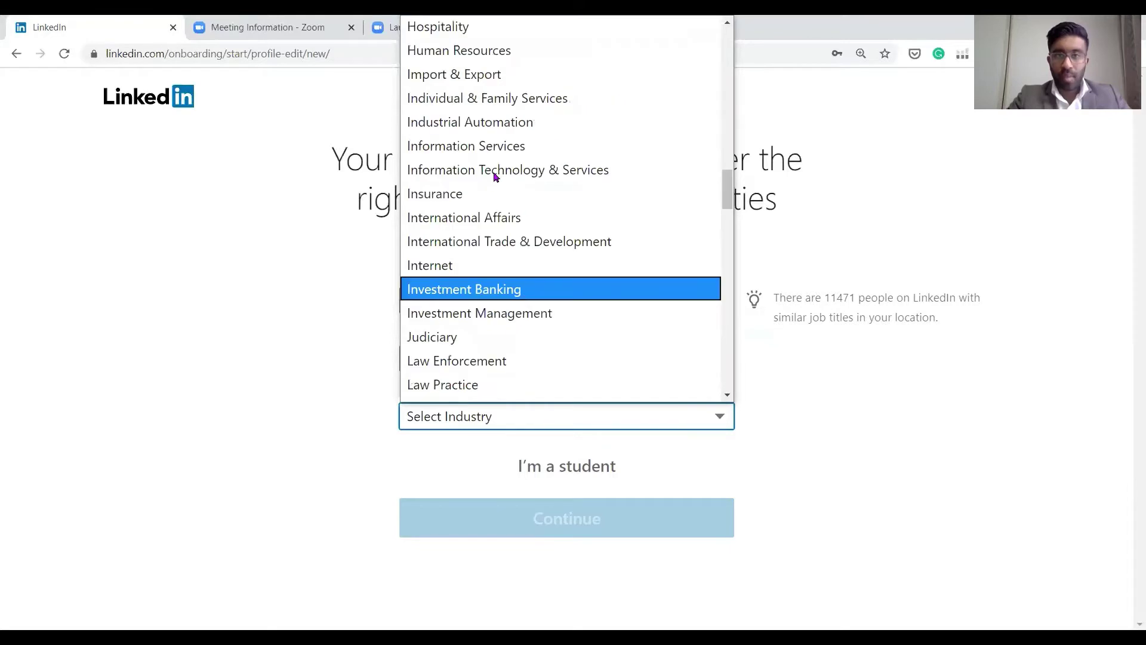
pyautogui.click(507, 169)
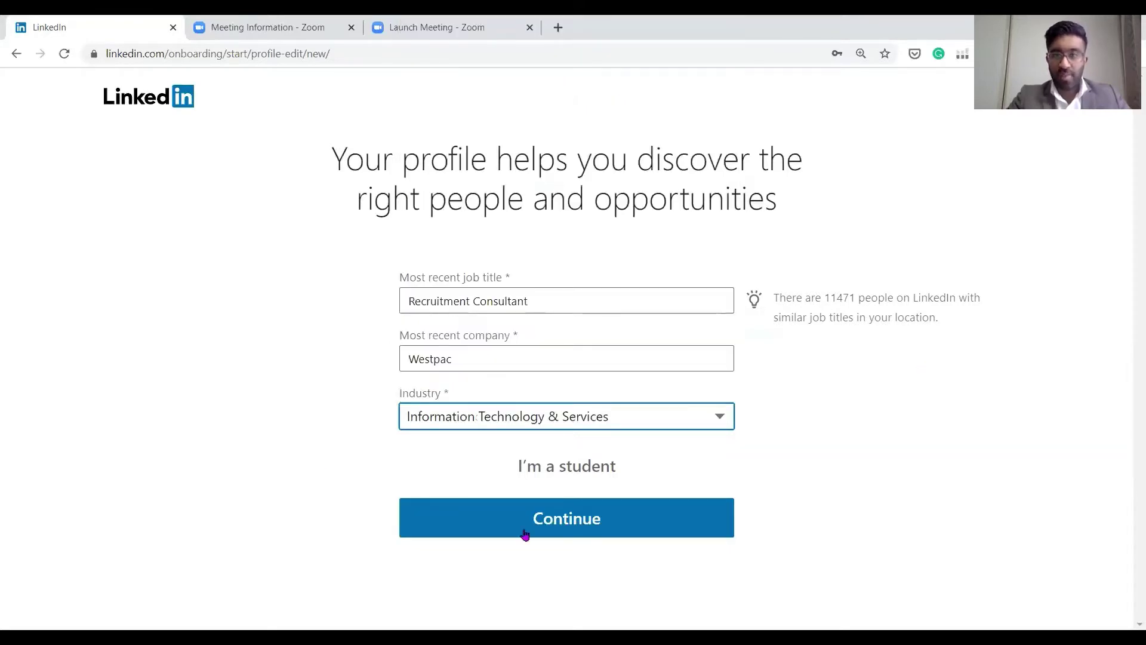
pyautogui.click(554, 523)
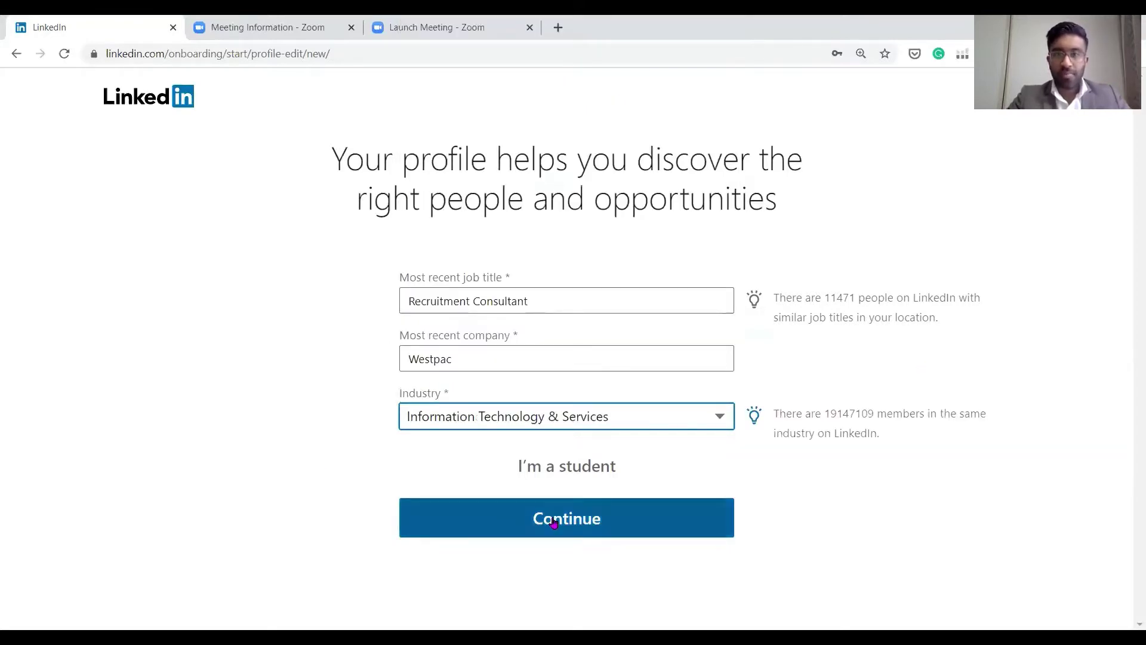
pyautogui.click(554, 523)
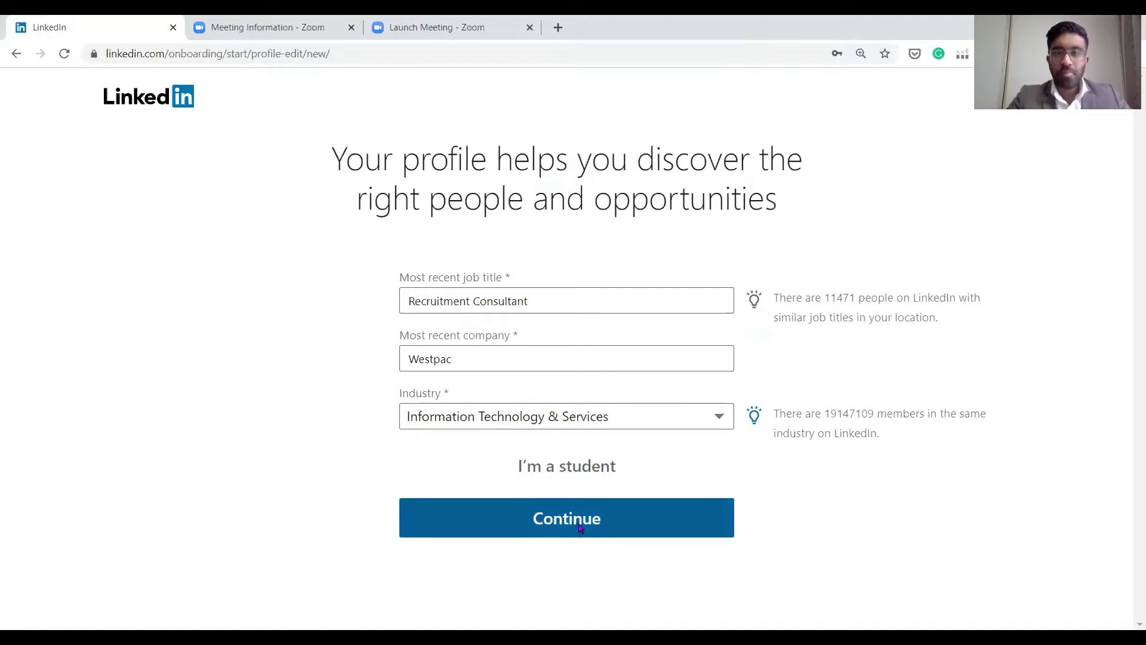
pyautogui.click(579, 527)
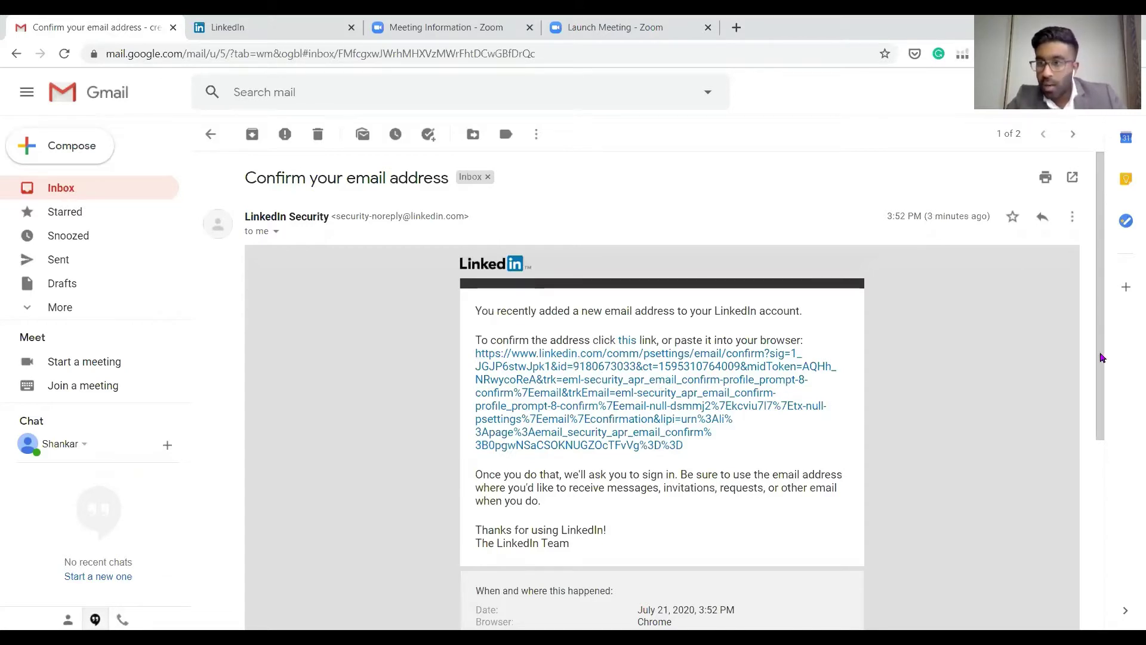
# Scroll the LinkedIn confirmation email and select its confirmation link address
pyautogui.scroll(-1, 674, 383)
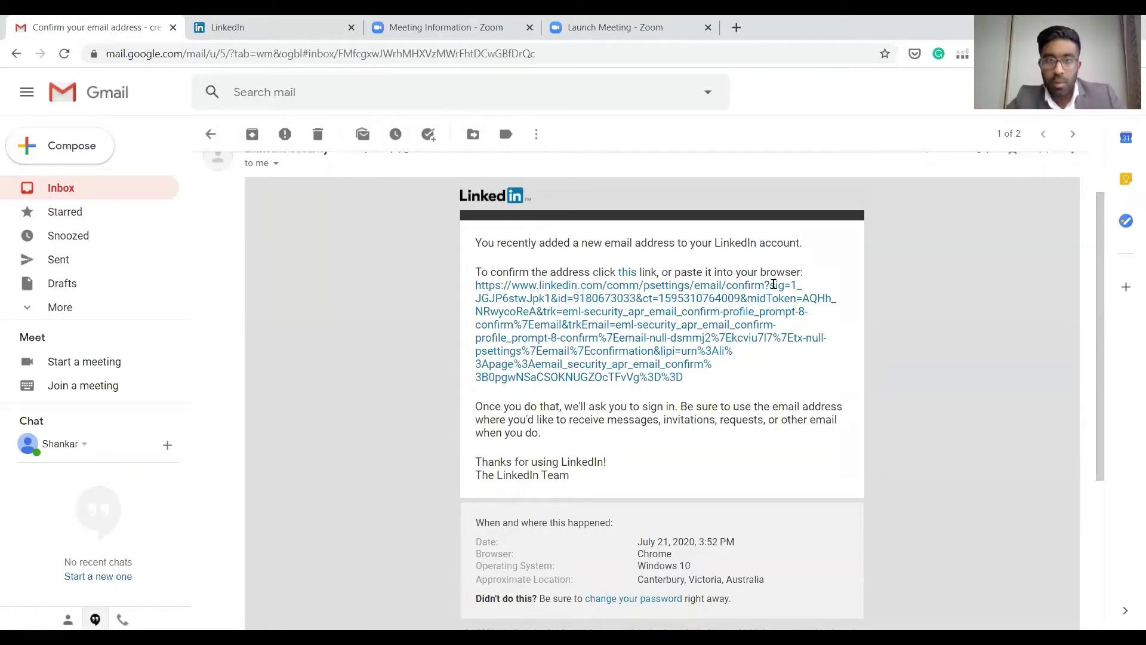
pyautogui.moveTo(710, 382); pyautogui.dragTo(482, 283)
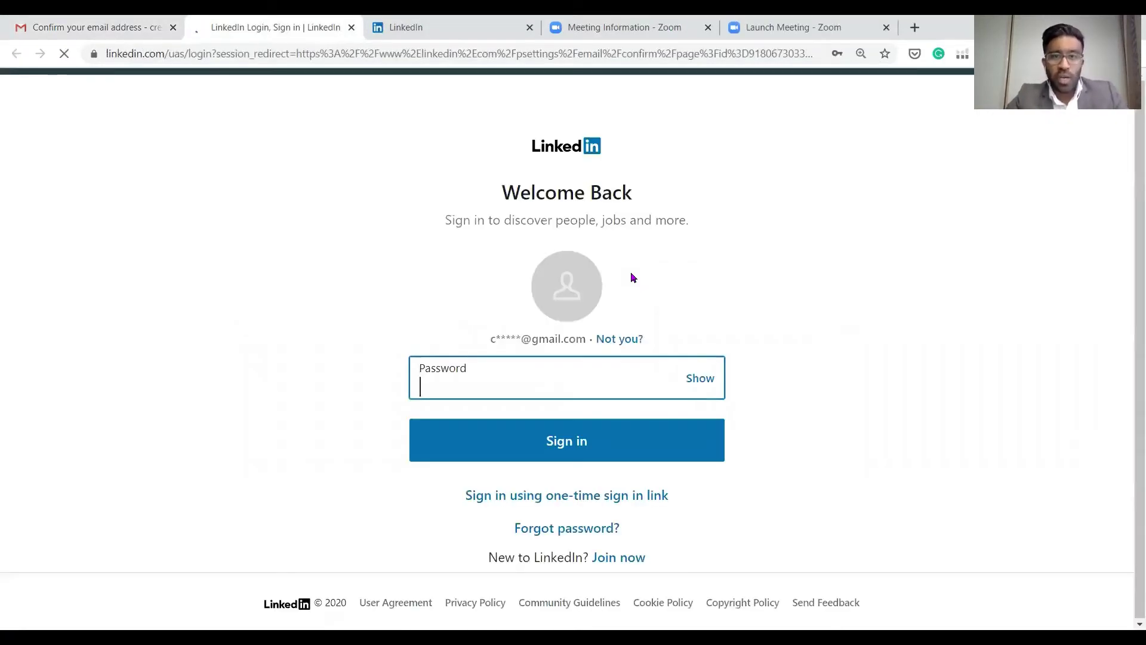
# Sign in with the account password and skip adding a security phone number
pyautogui.click(541, 385)
pyautogui.write('••••••')
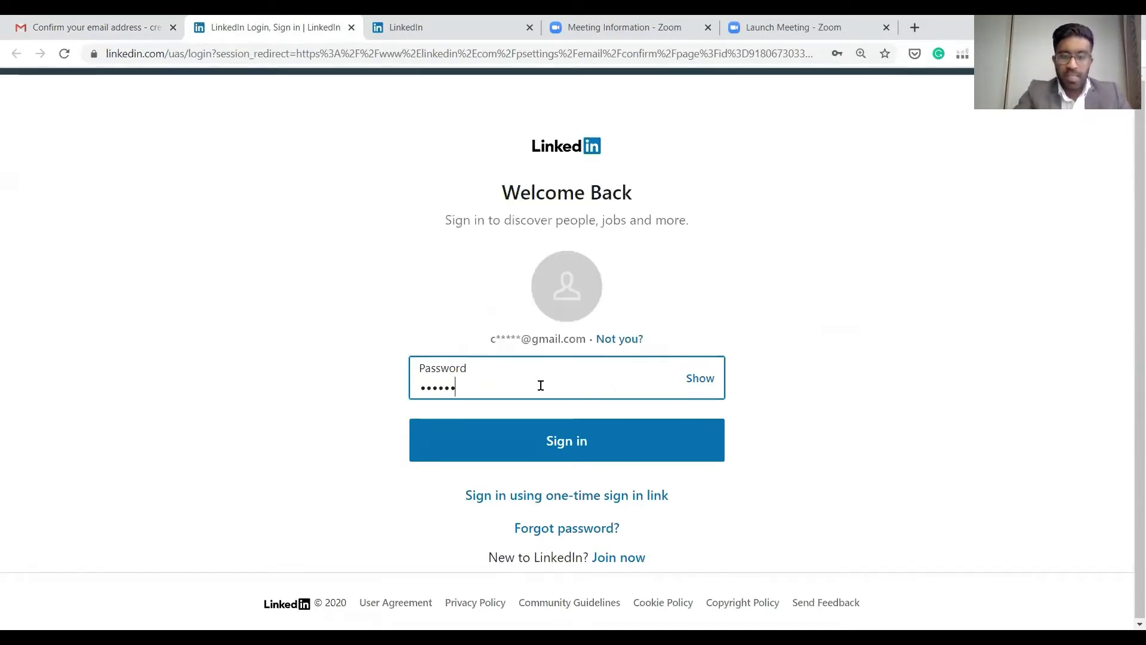
pyautogui.write('••')
pyautogui.click(551, 457)
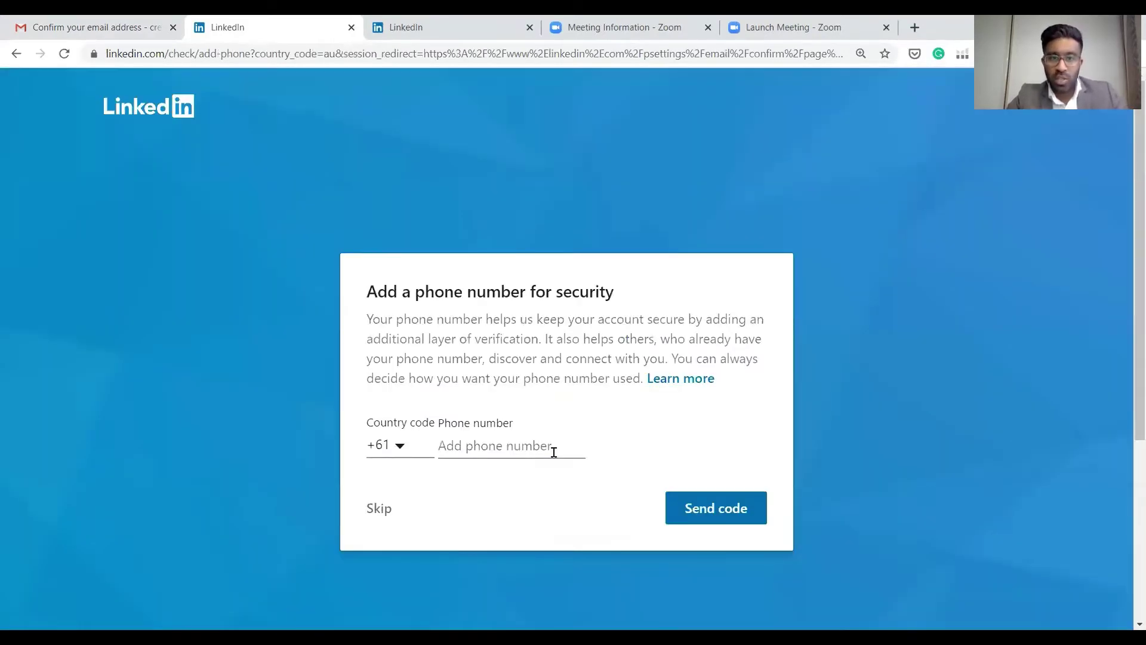
pyautogui.click(501, 449)
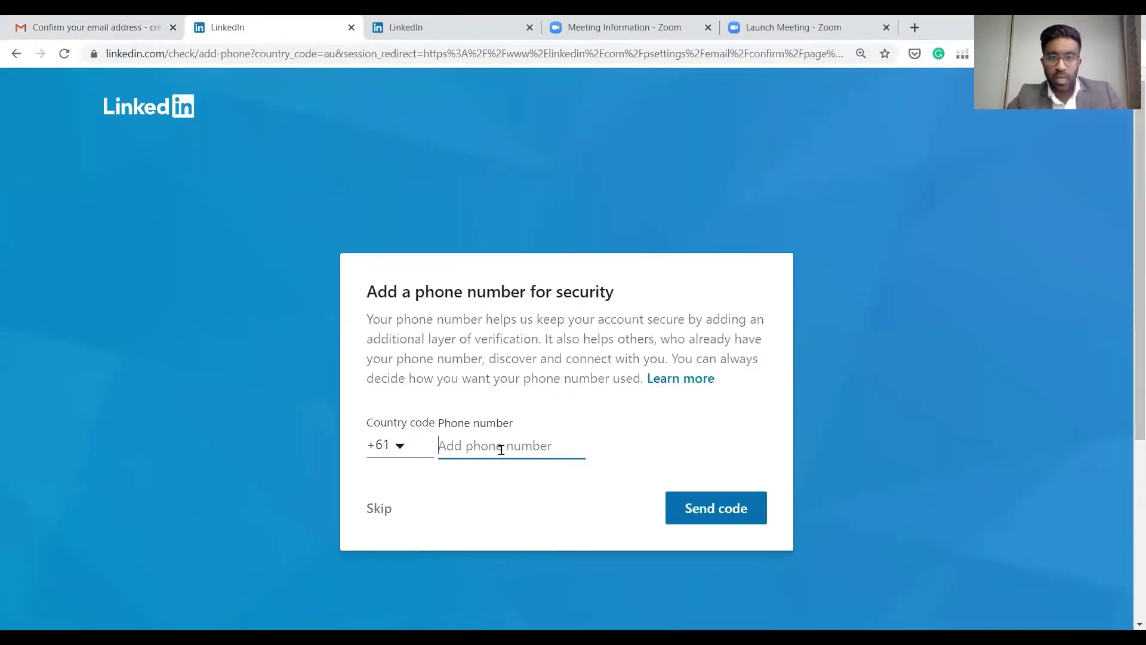
pyautogui.click(386, 510)
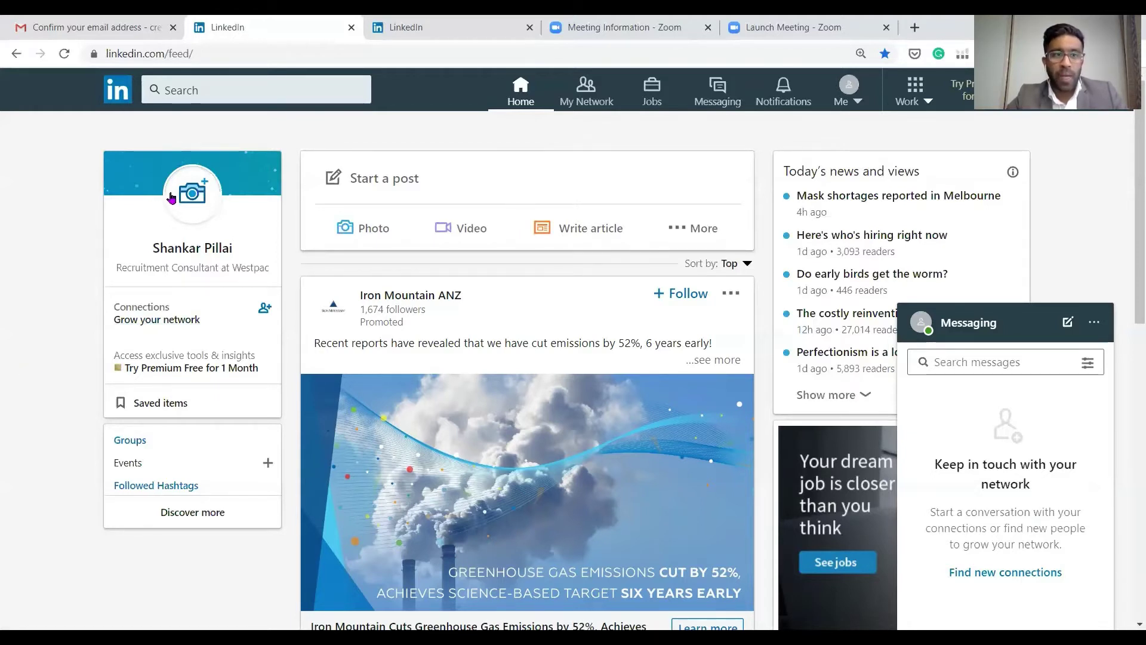
# Go to your profile page and open Add photo from the profile picture's camera icon
pyautogui.click(152, 196)
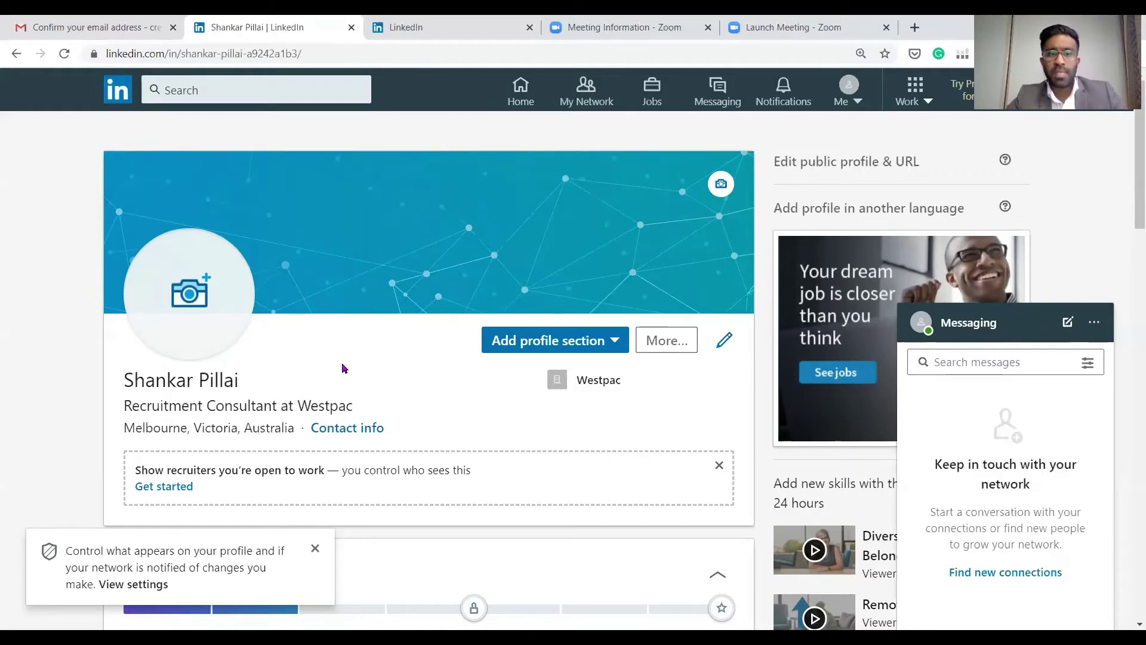
pyautogui.click(190, 290)
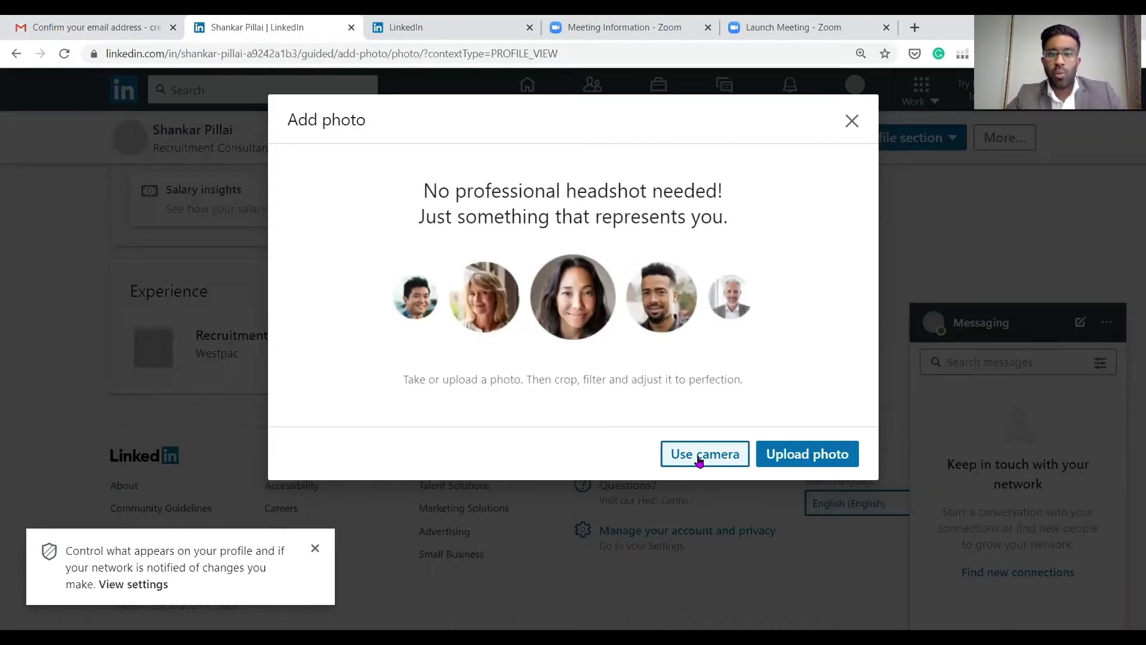
# Upload the headshot, nudge it slightly left in the crop circle, and save it
pyautogui.click(700, 460)
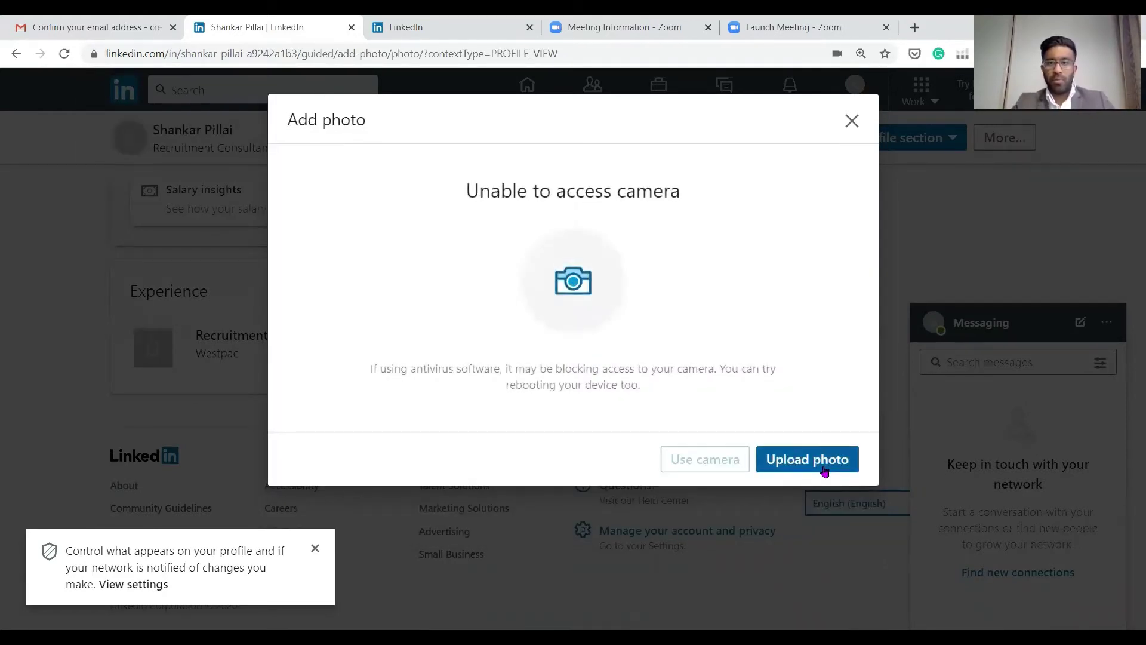
pyautogui.click(824, 471)
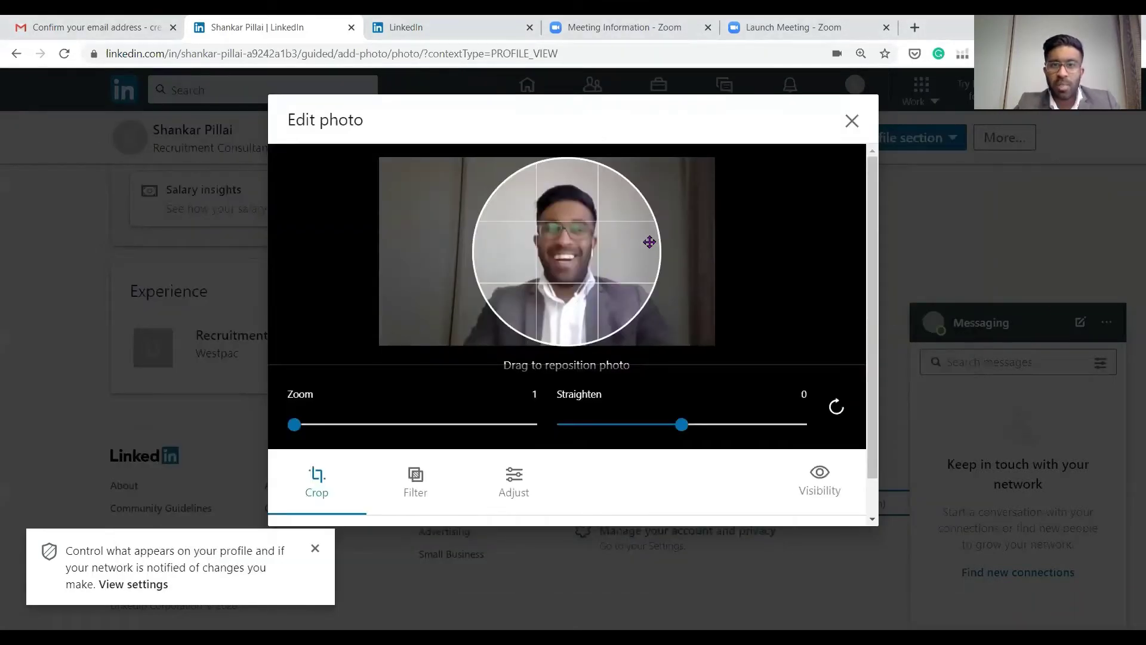
pyautogui.moveTo(648, 242); pyautogui.dragTo(645, 241)
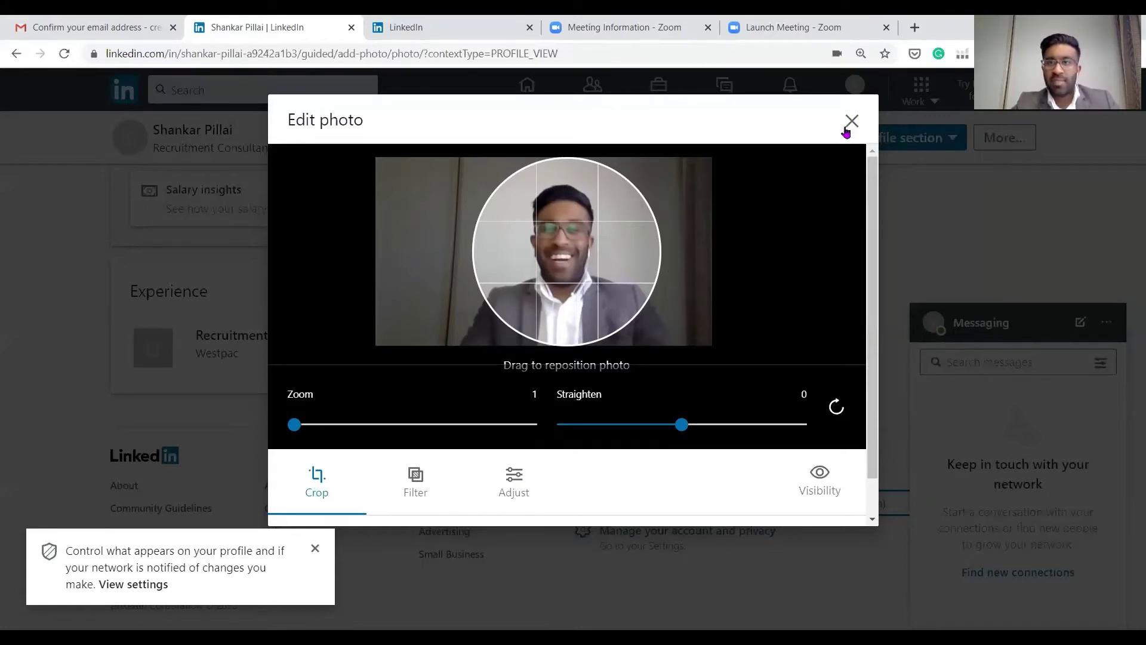
pyautogui.scroll(-1, 775, 454)
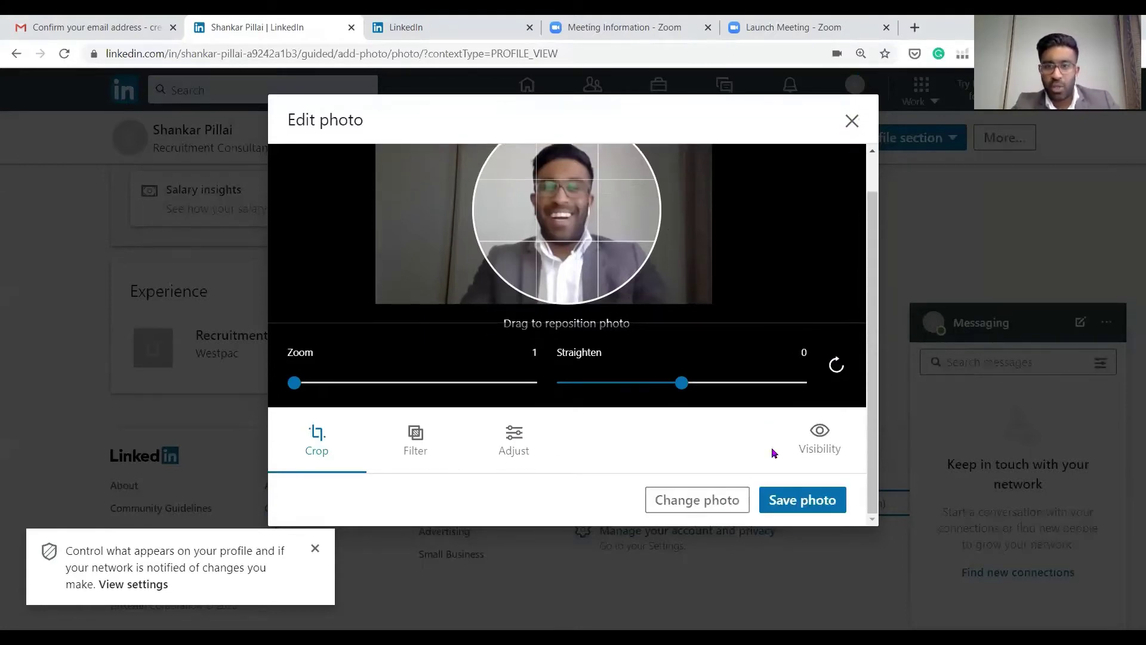
pyautogui.click(794, 499)
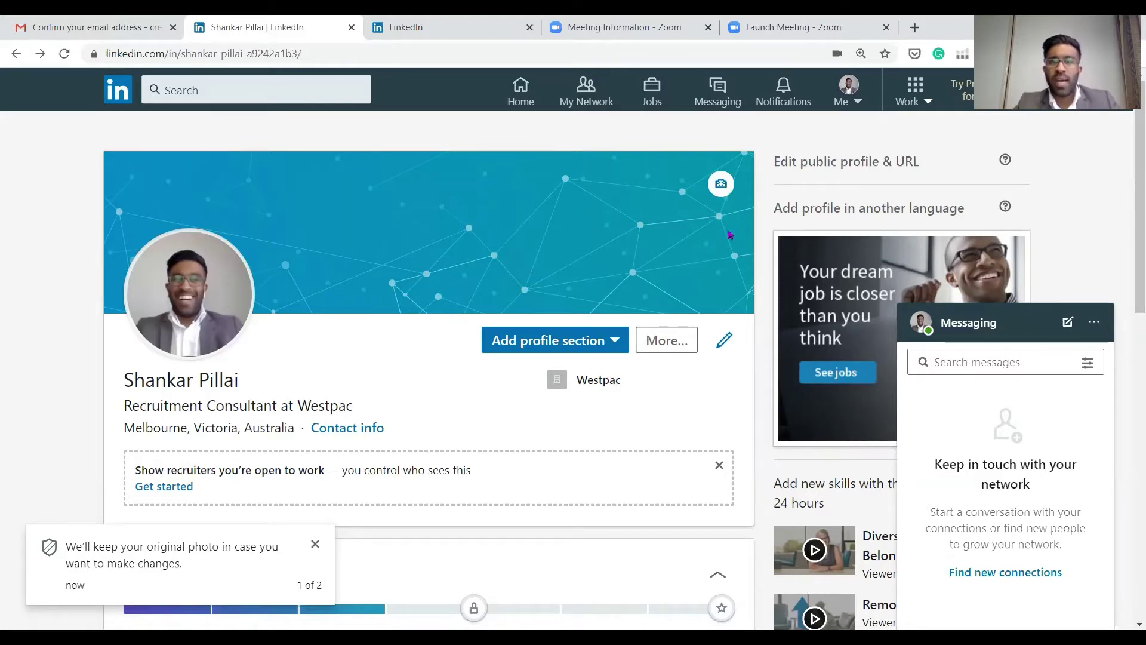
pyautogui.scroll(-5, 410, 208)
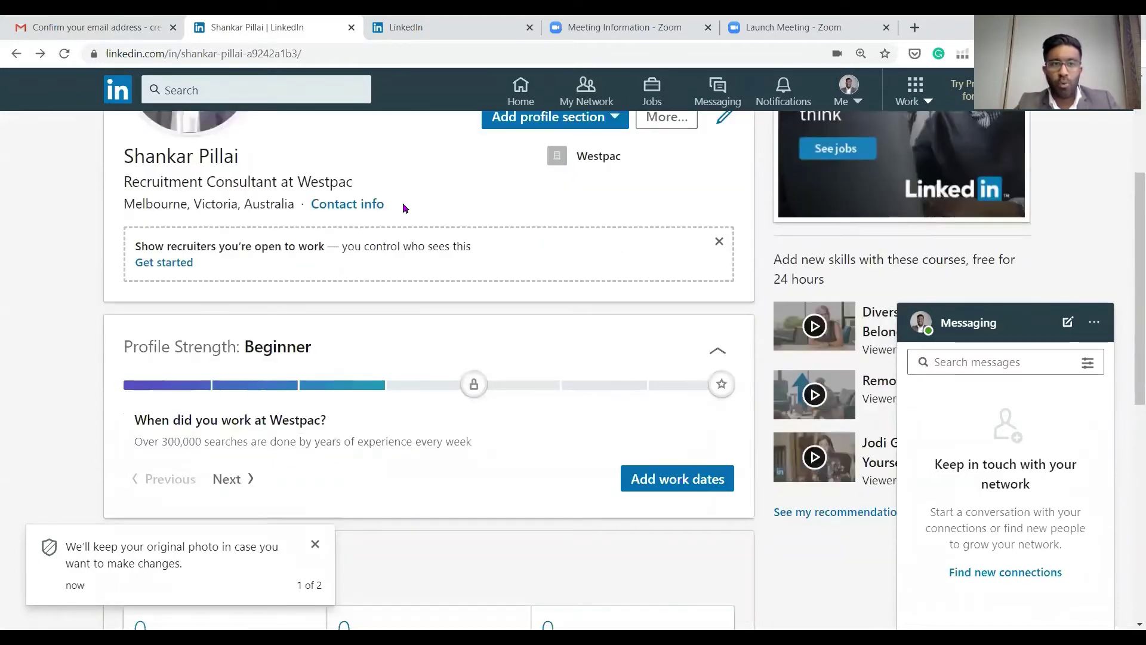
pyautogui.scroll(3, 394, 263)
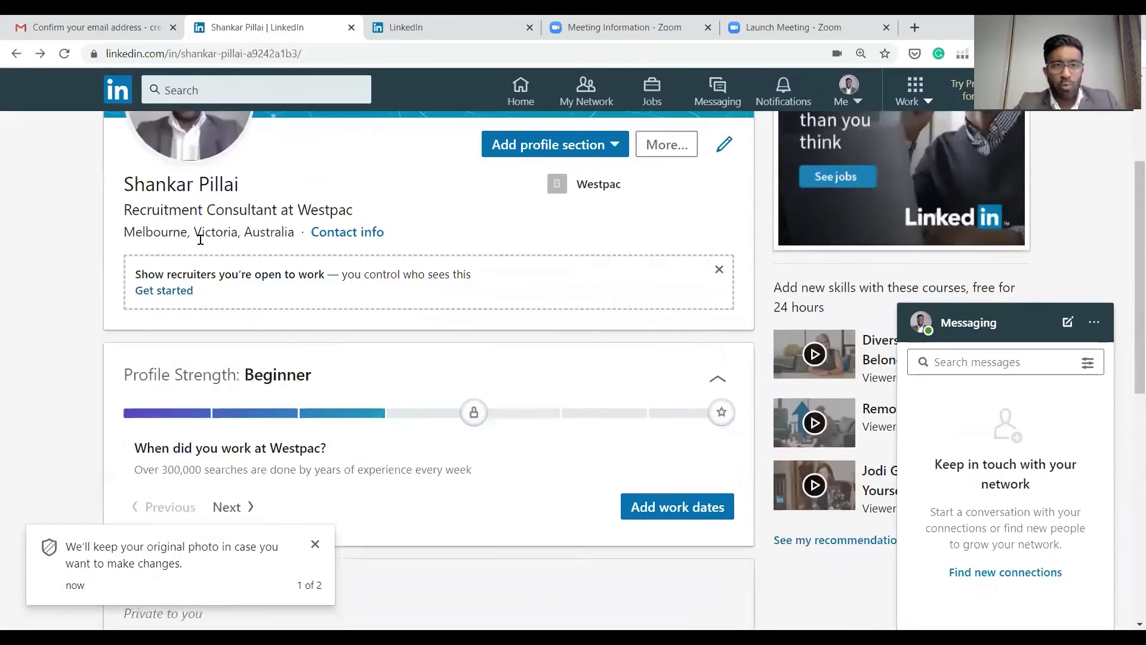
pyautogui.moveTo(126, 290); pyautogui.dragTo(302, 232)
pyautogui.click(302, 233)
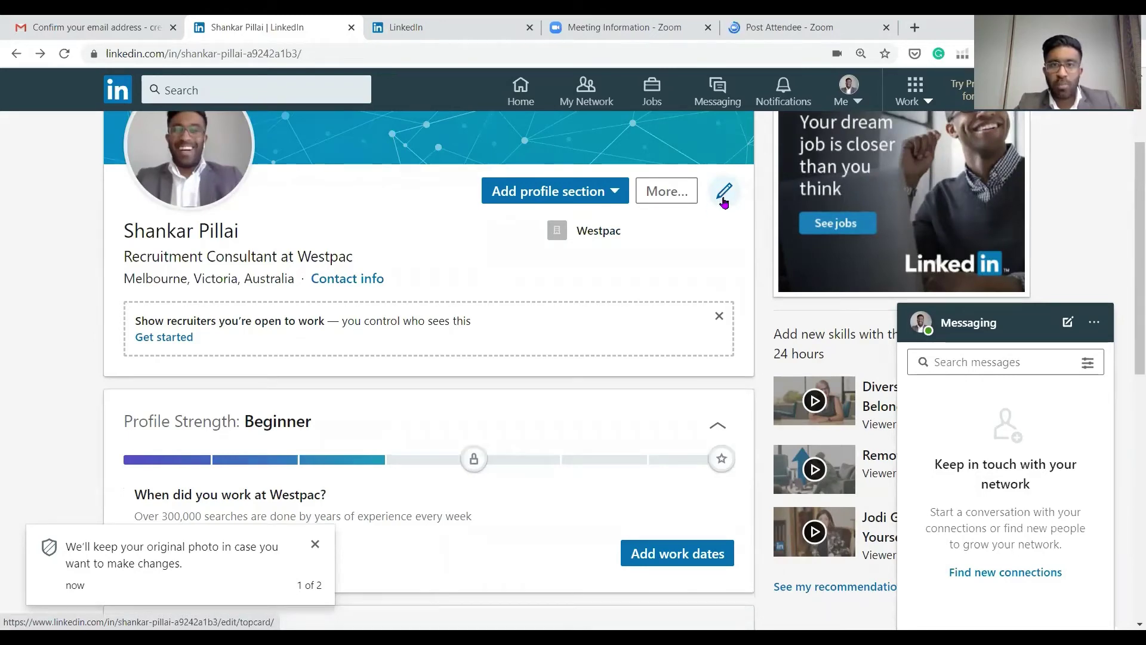
pyautogui.scroll(-1, 460, 239)
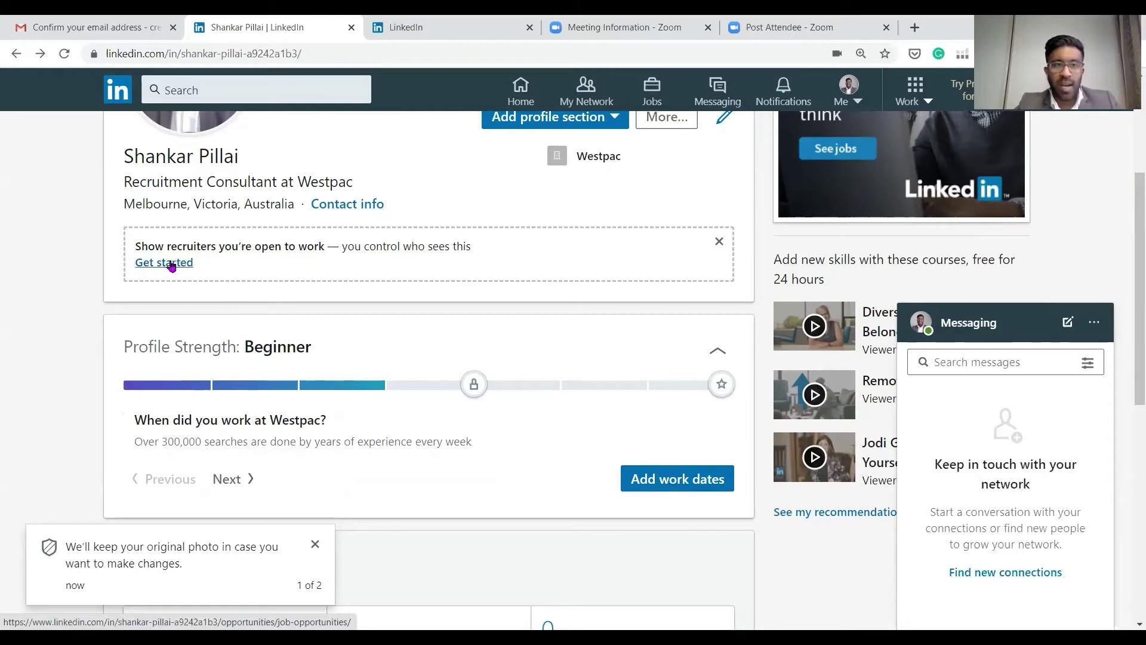
# Add Senior Recruitment Consultant and Recruitment Manager as open-to-work job titles
pyautogui.click(171, 266)
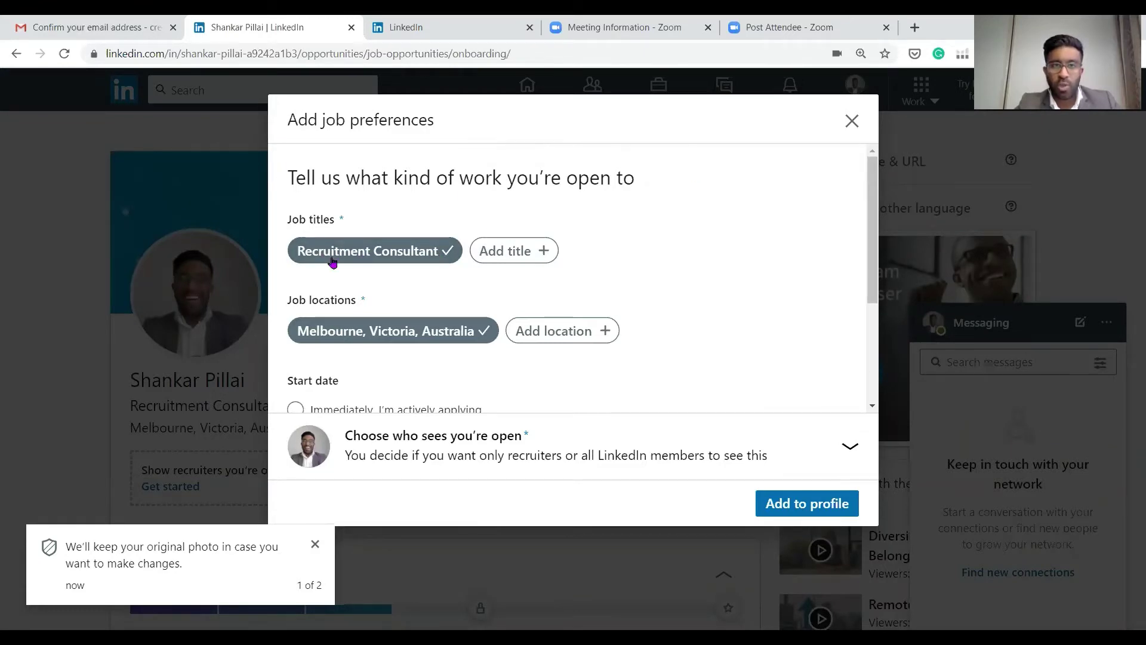
pyautogui.click(554, 256)
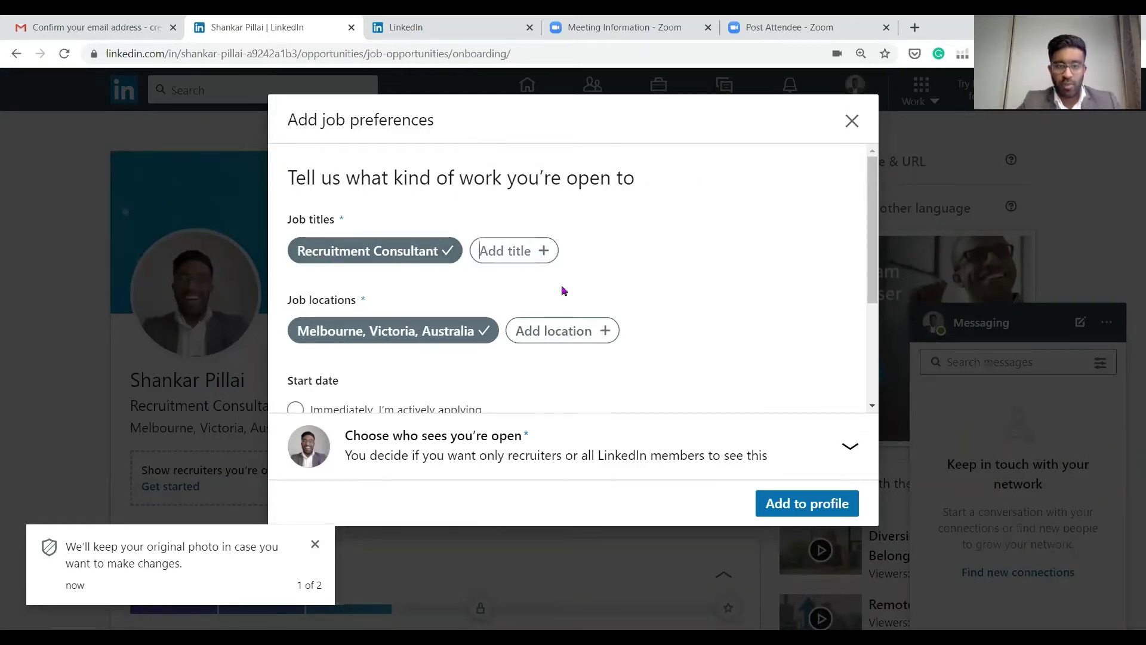
pyautogui.write('Senior')
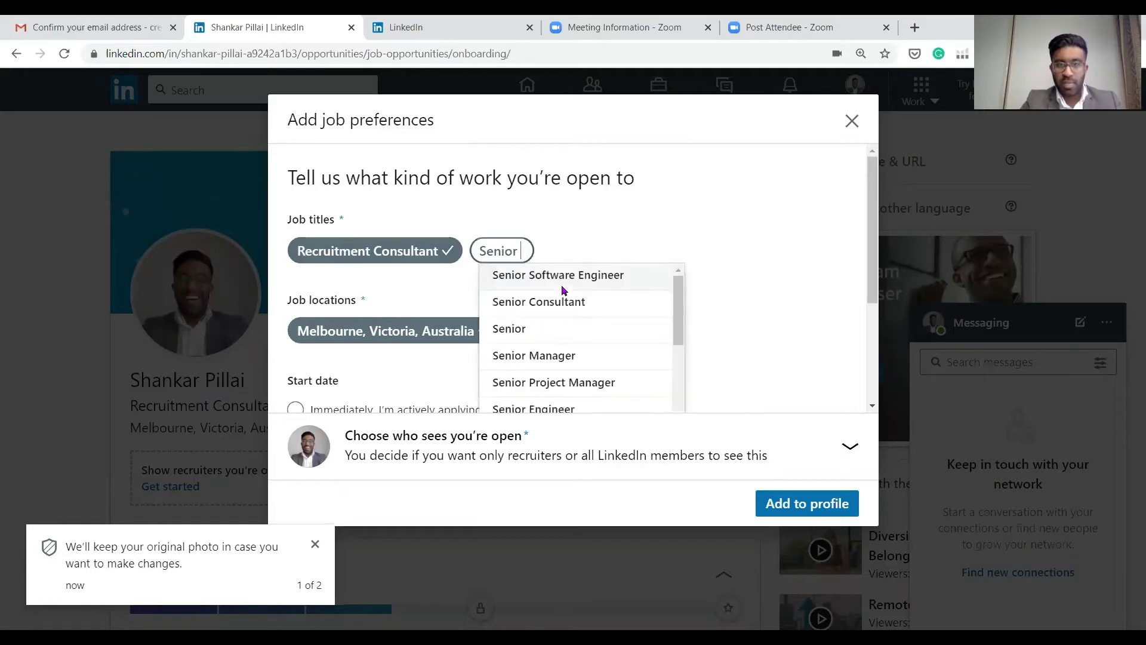
pyautogui.write(' recruitment')
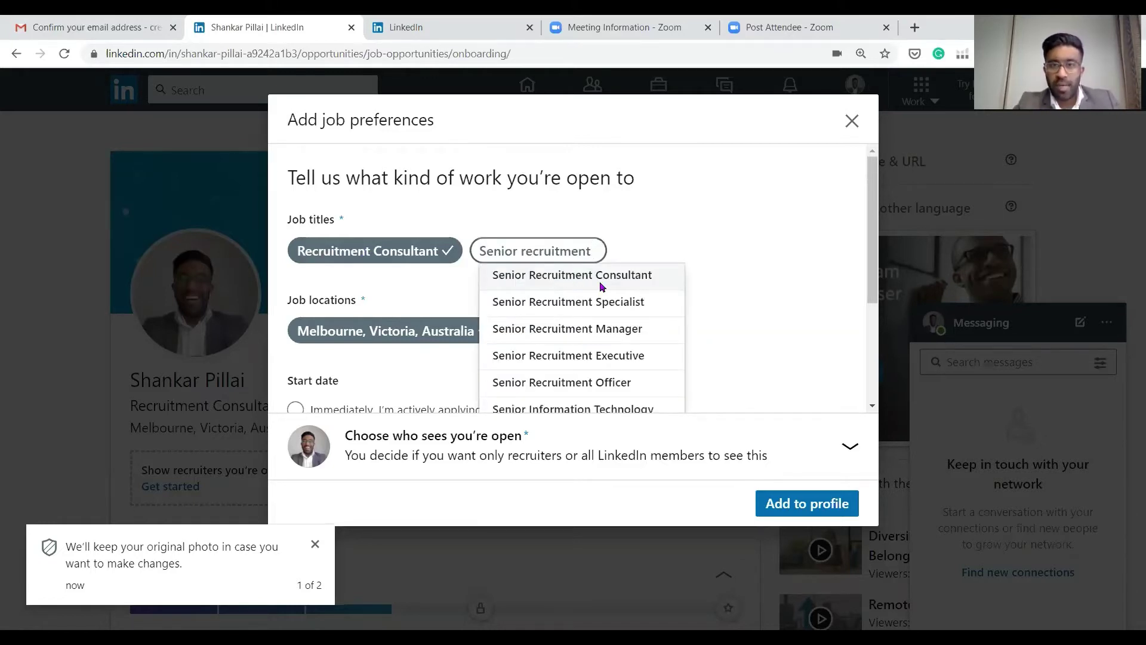
pyautogui.click(603, 282)
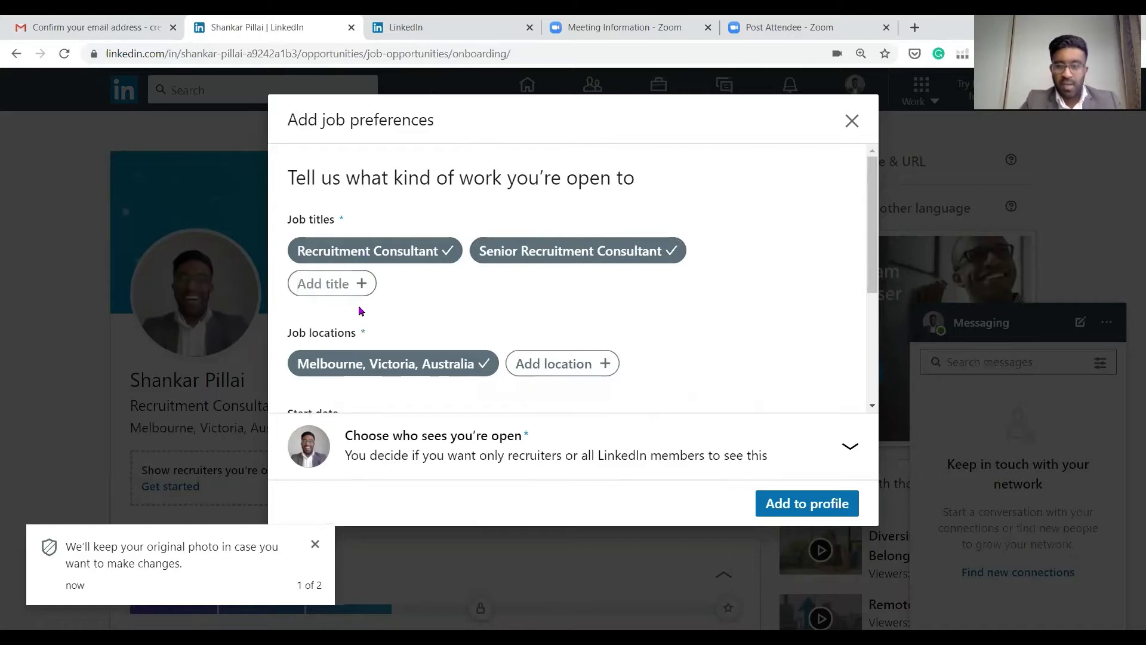
pyautogui.write('recruitme')
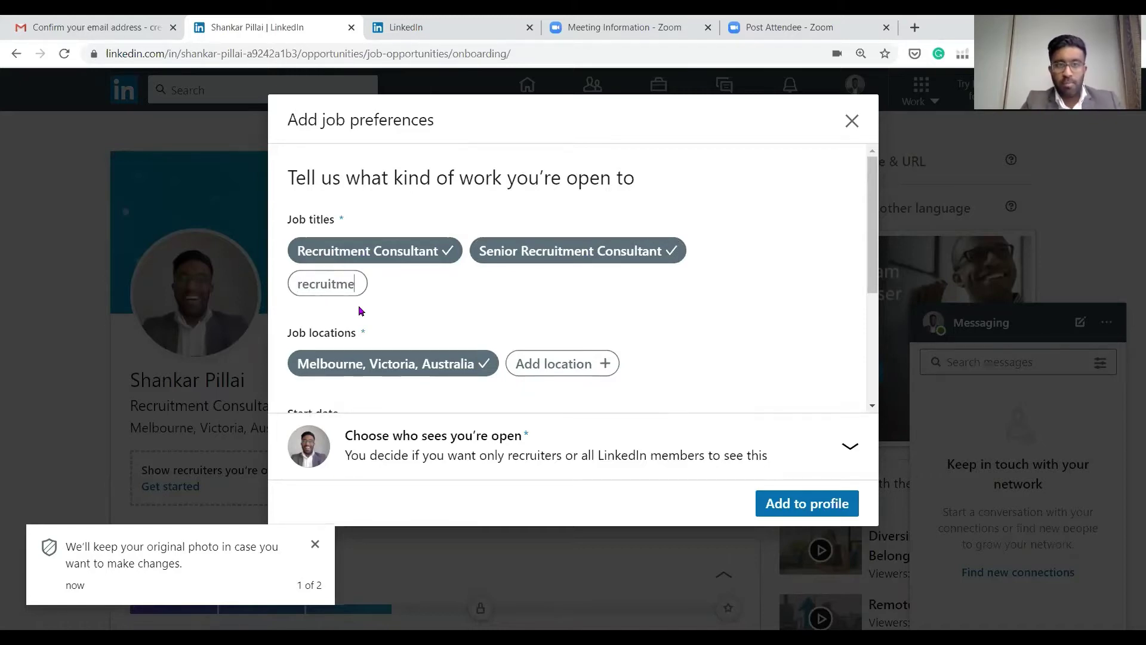
pyautogui.write('nt')
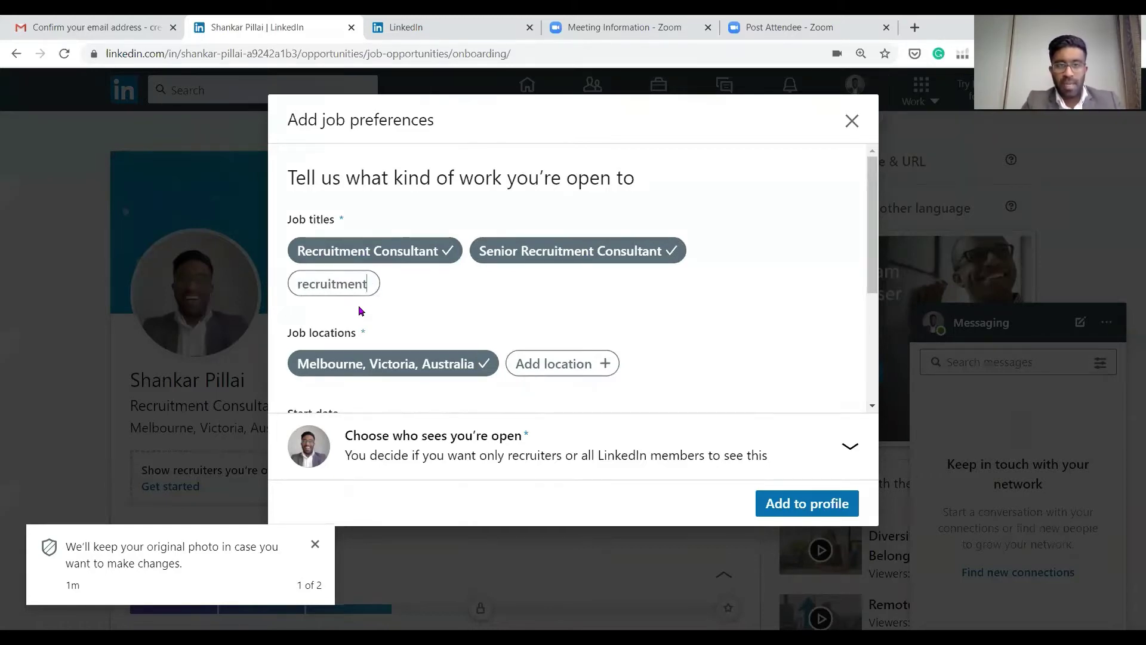
pyautogui.write('manager')
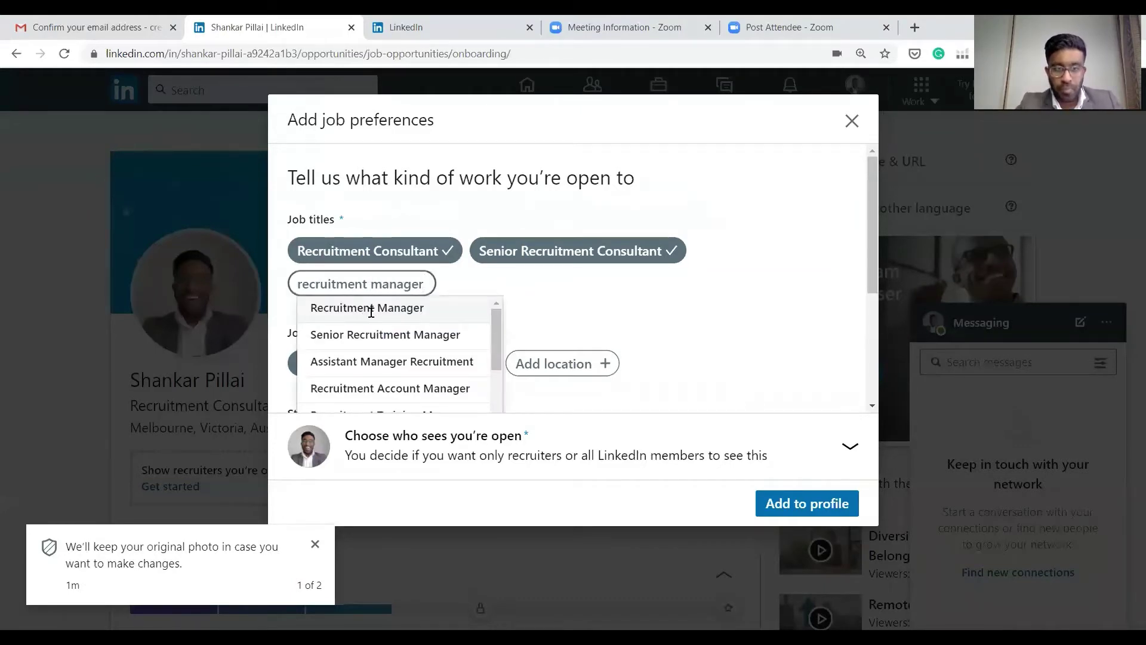
pyautogui.click(371, 308)
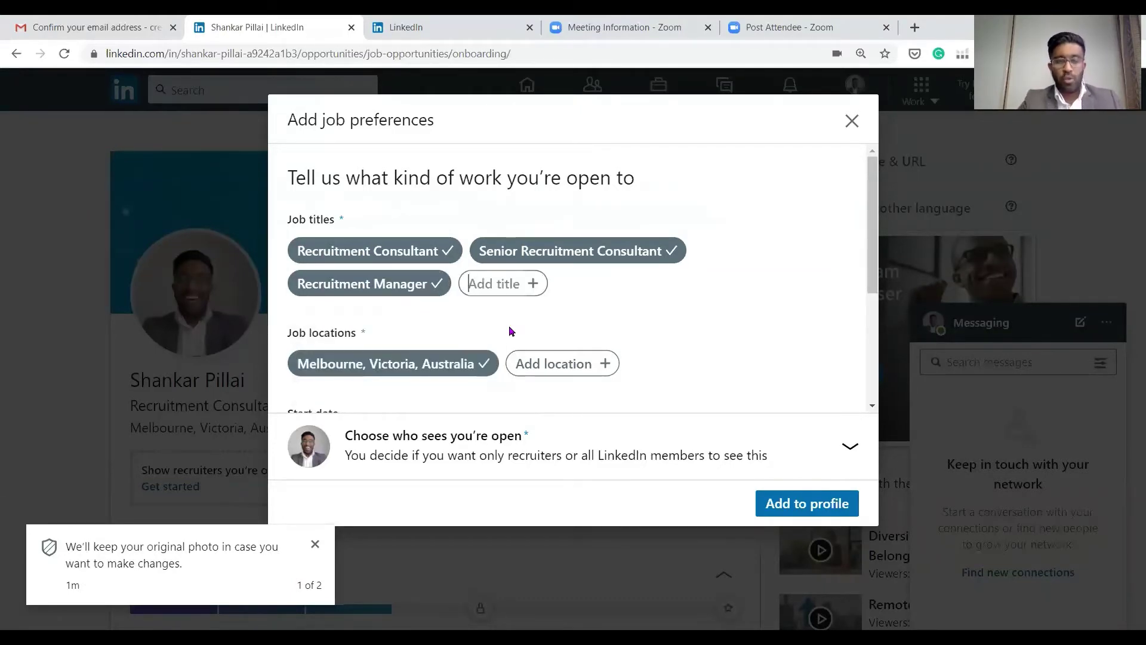
pyautogui.write('account')
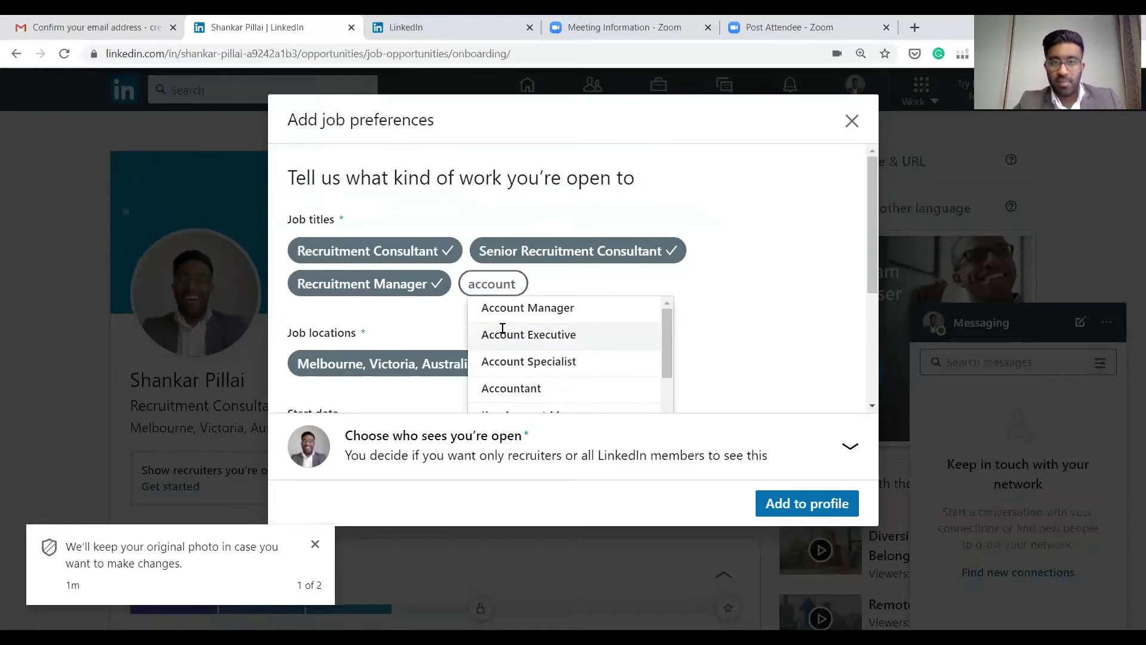
pyautogui.write('ant')
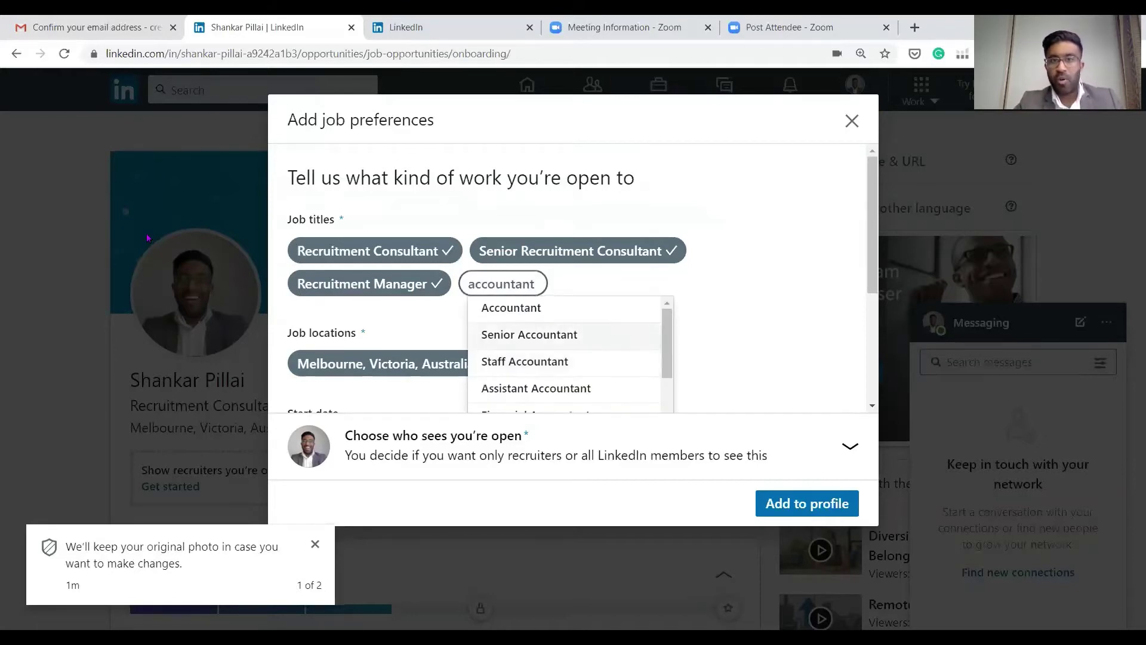
pyautogui.press('BackSpace')
pyautogui.press('BackSpace')
pyautogui.press('BackSpace')
pyautogui.press('BackSpace')
pyautogui.press('BackSpace')
pyautogui.press('BackSpace')
pyautogui.press('BackSpace')
pyautogui.press('BackSpace')
pyautogui.press('BackSpace')
pyautogui.press('BackSpace')
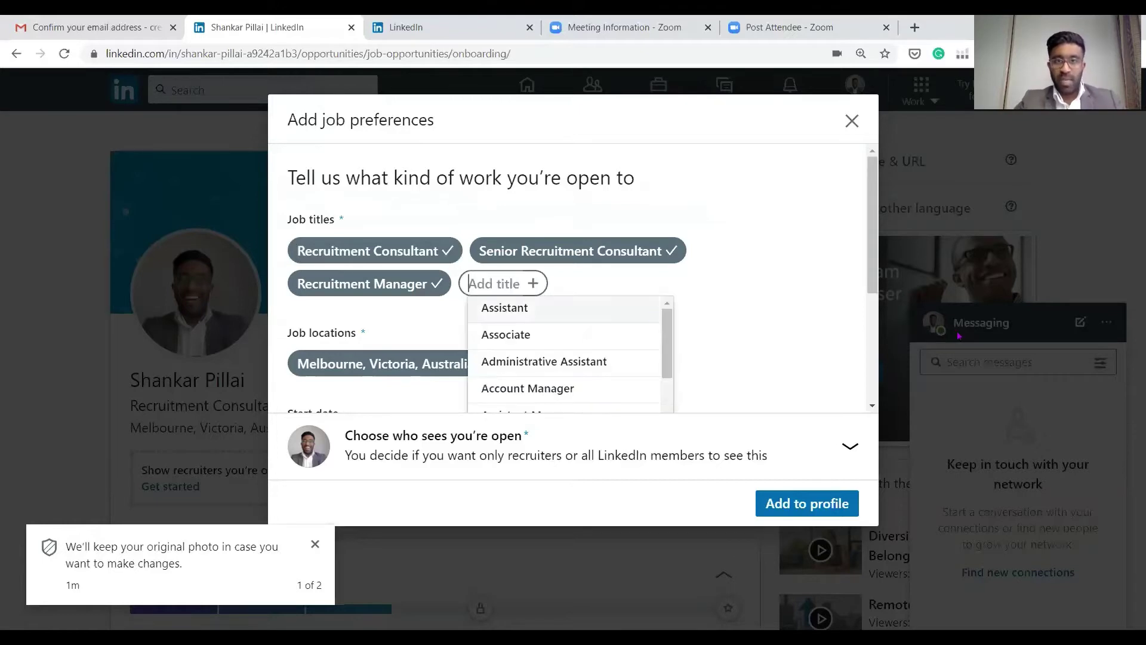
pyautogui.click(707, 314)
# Add Queensland, Australia as a second job location
pyautogui.scroll(-1, 603, 281)
pyautogui.scroll(1, 567, 225)
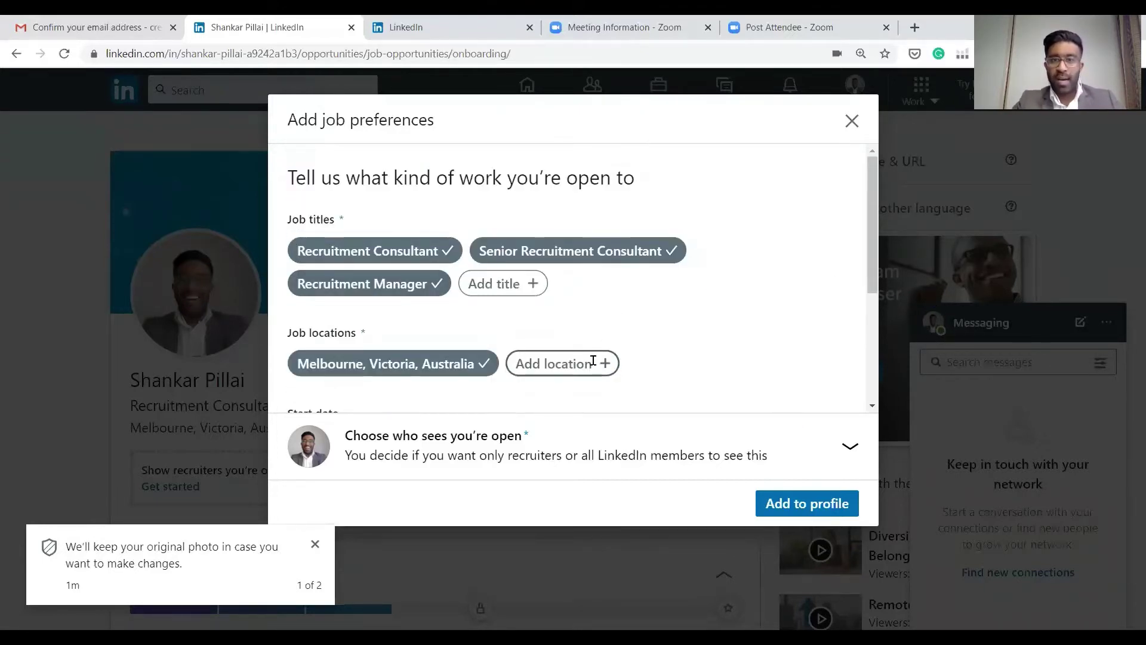
pyautogui.click(575, 363)
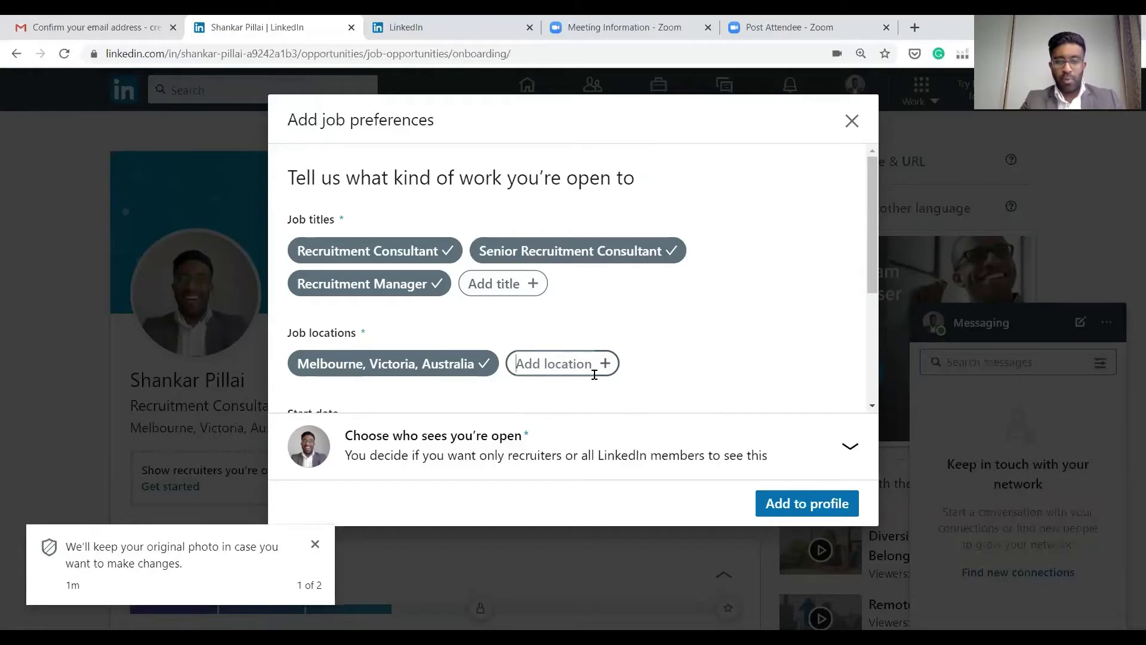
pyautogui.write('queensland')
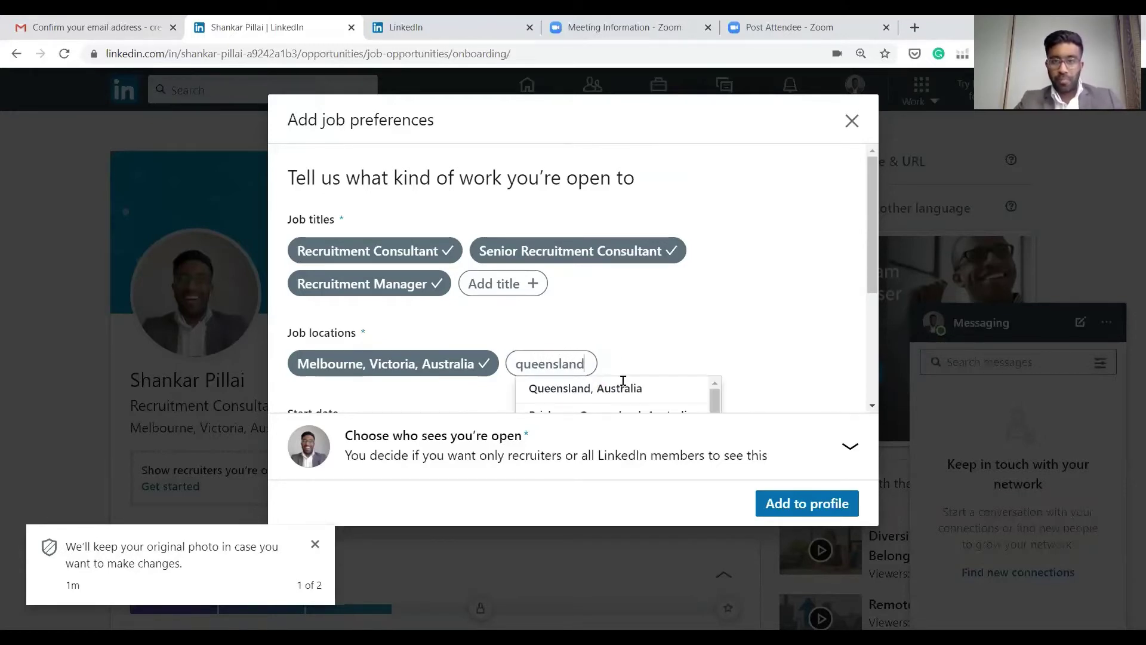
pyautogui.click(625, 385)
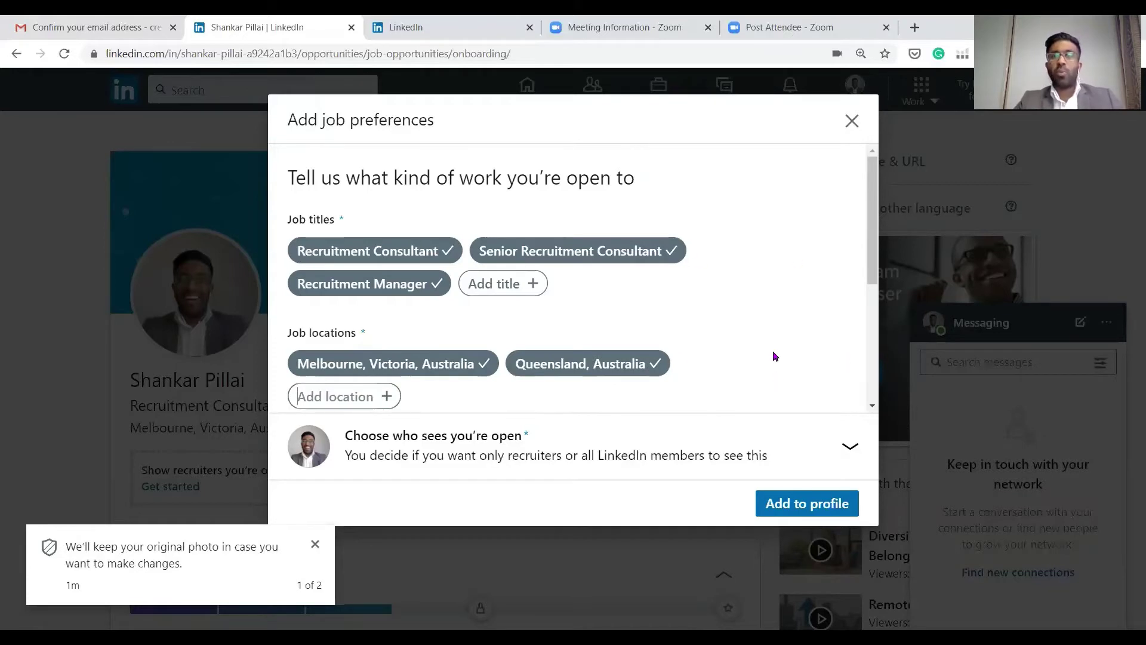
# Mark that you can start immediately and are actively applying
pyautogui.scroll(-1, 560, 307)
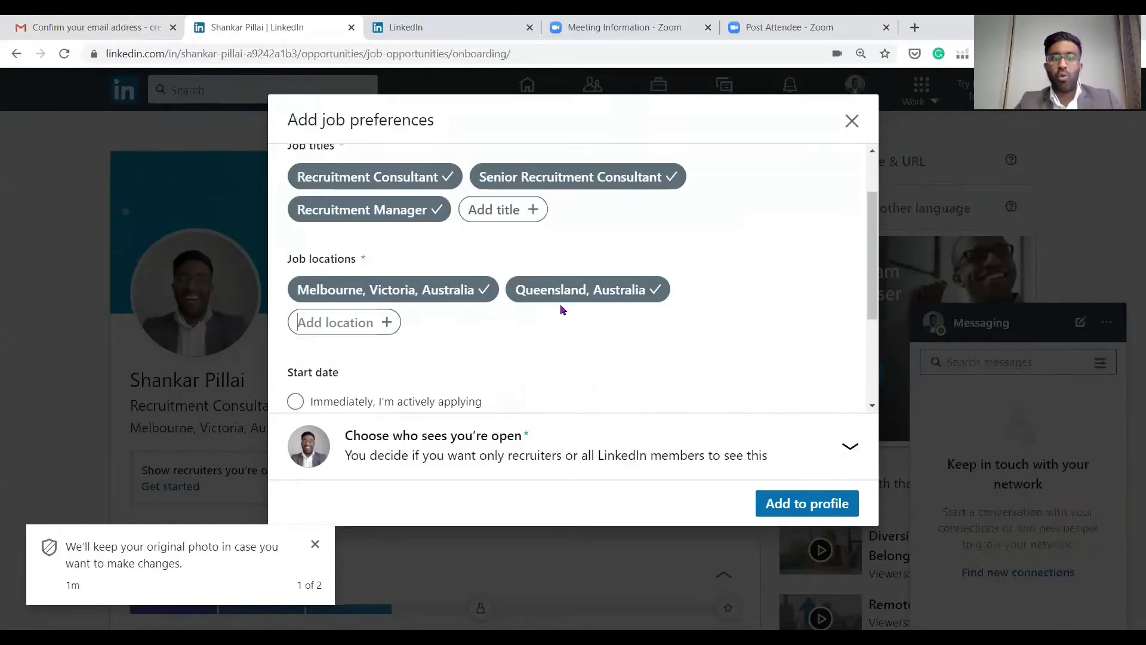
pyautogui.scroll(-2, 681, 311)
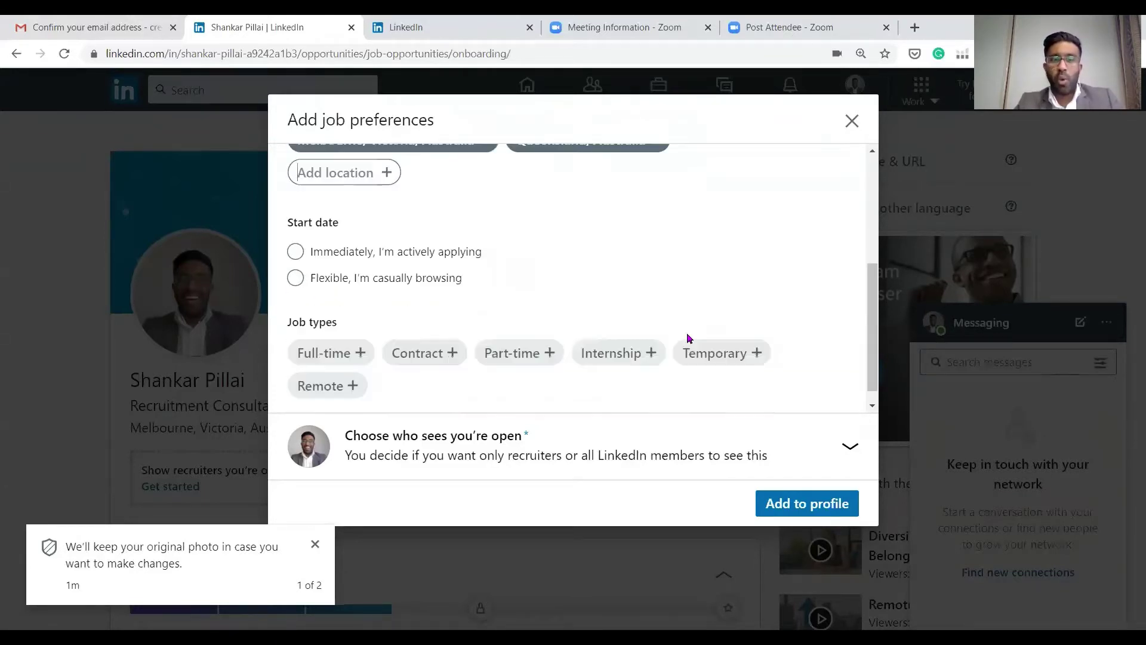
pyautogui.click(296, 251)
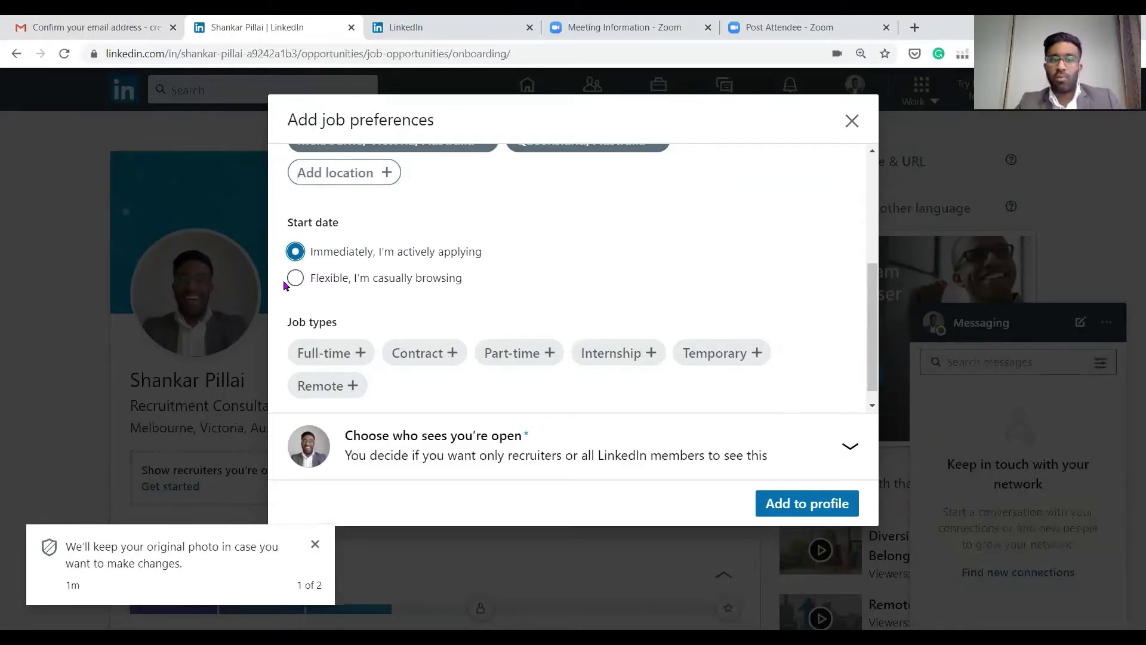
# Choose Full-time, Contract and Part-time job types and share with all LinkedIn members
pyautogui.scroll(-1, 277, 166)
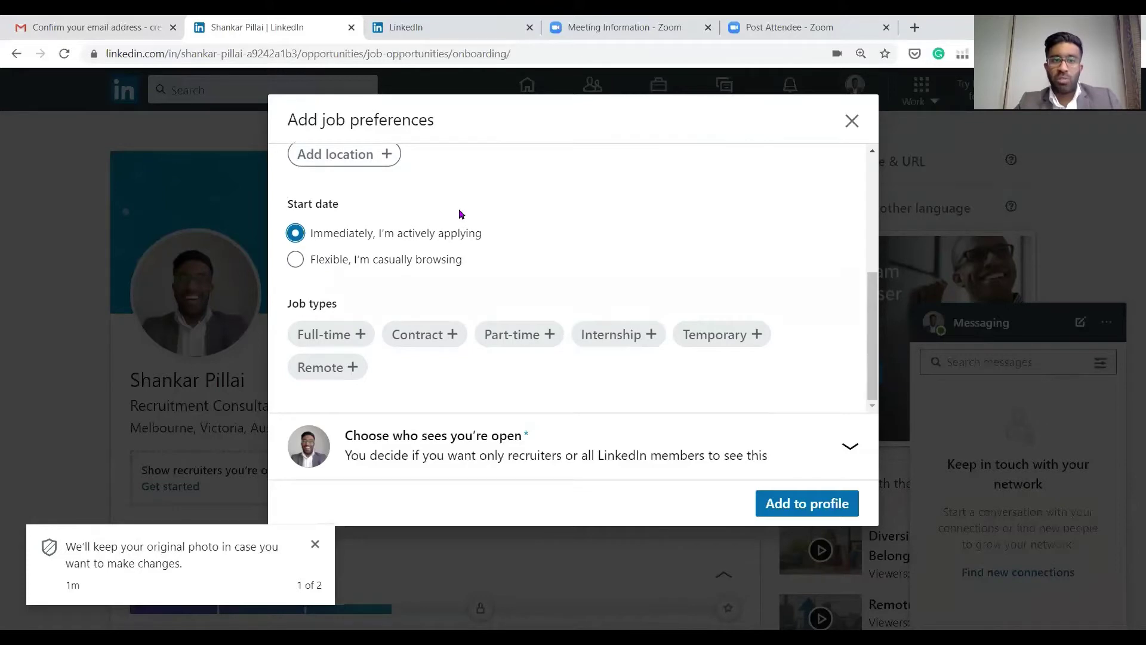
pyautogui.click(353, 344)
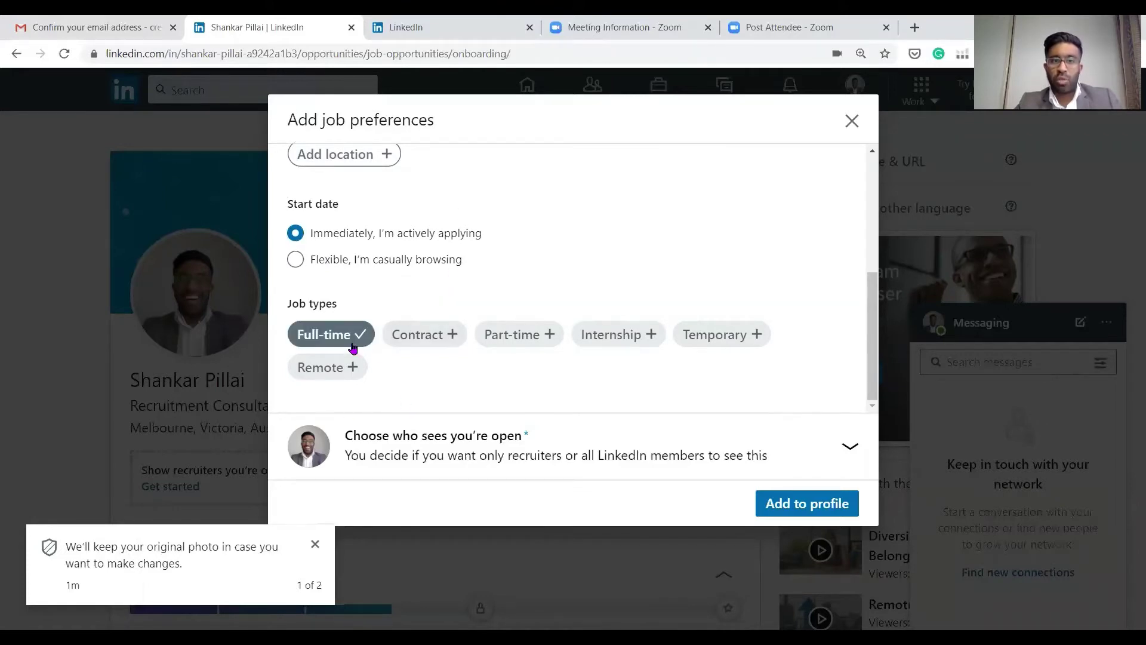
pyautogui.click(423, 337)
pyautogui.click(523, 339)
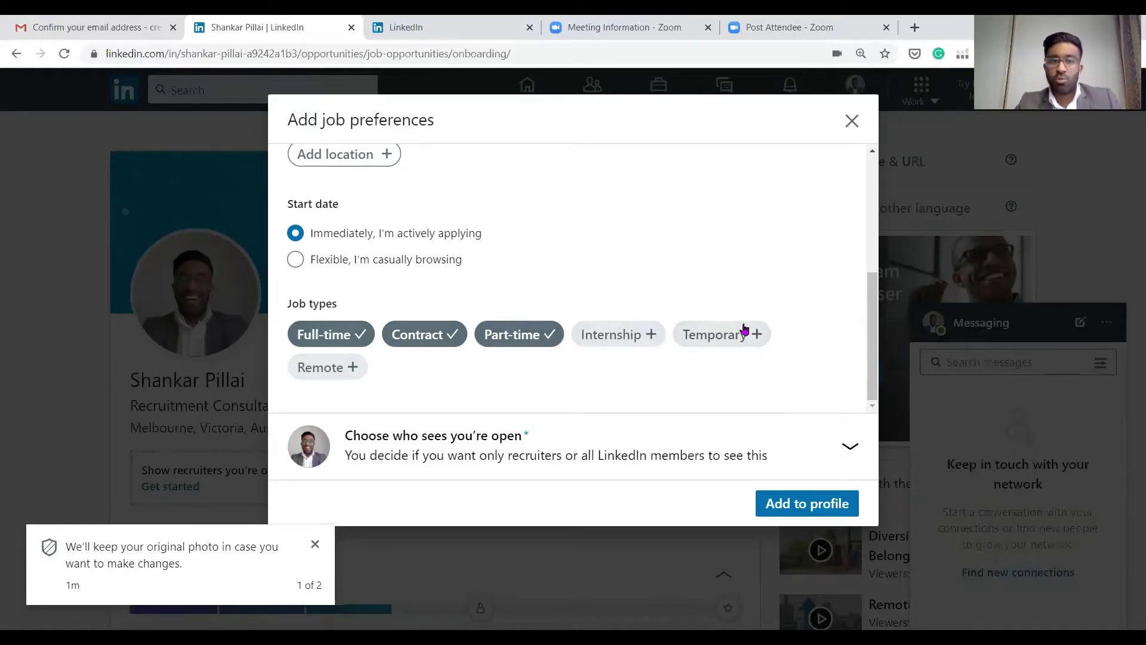
pyautogui.click(806, 506)
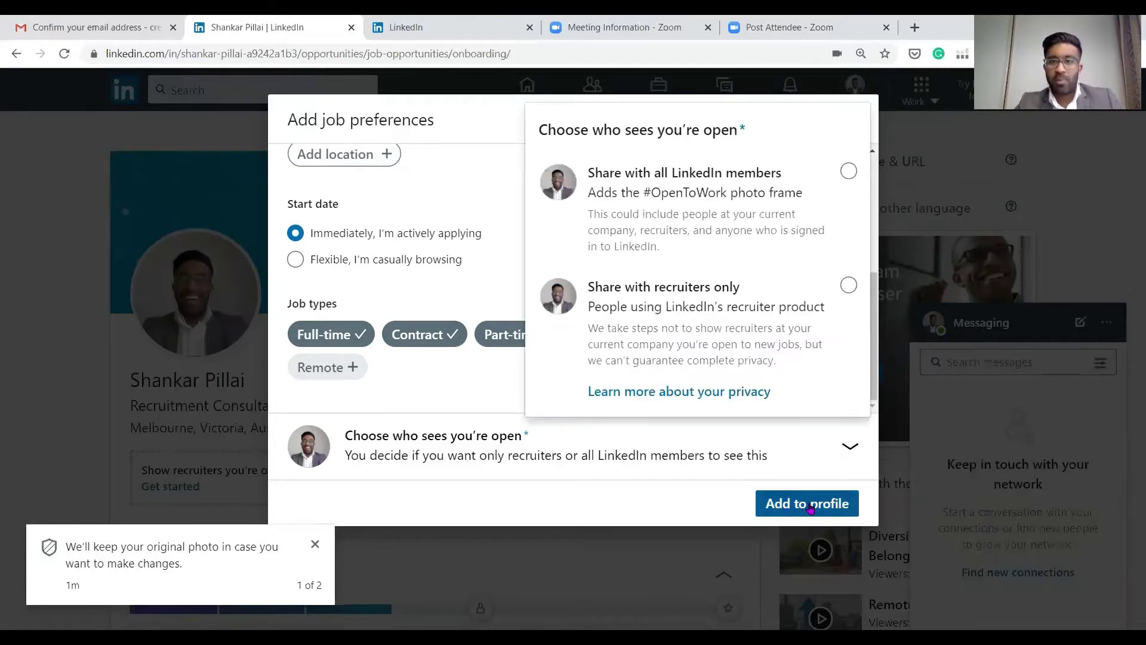
pyautogui.click(849, 172)
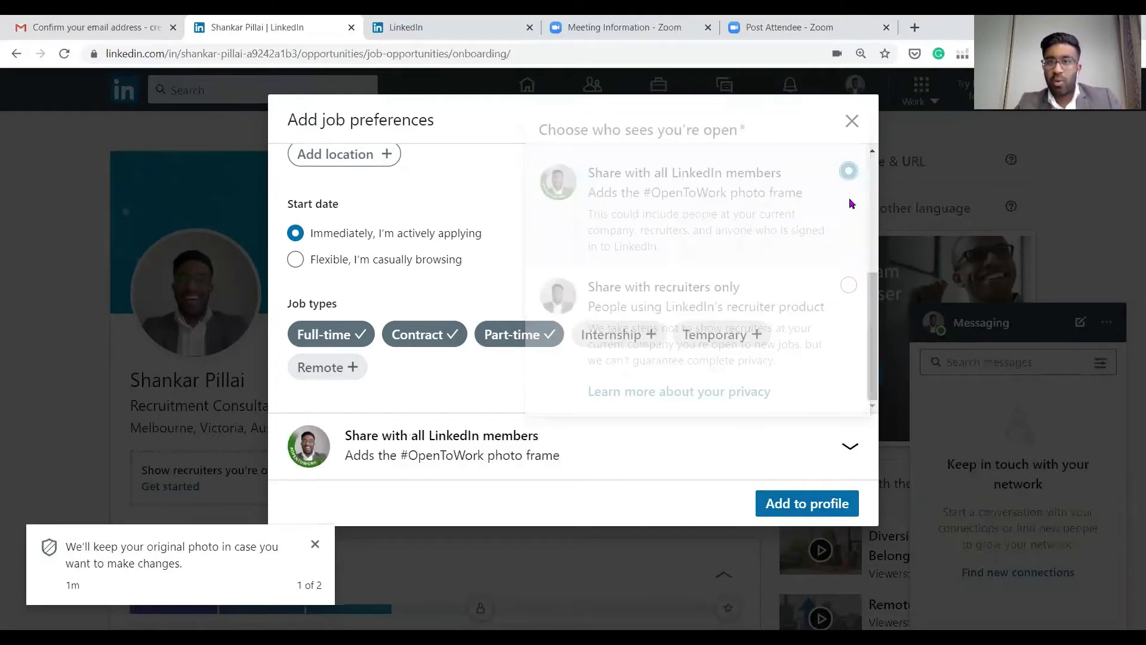
# Add the job preferences to the profile and start the prefilled #OpenToWork post
pyautogui.click(828, 512)
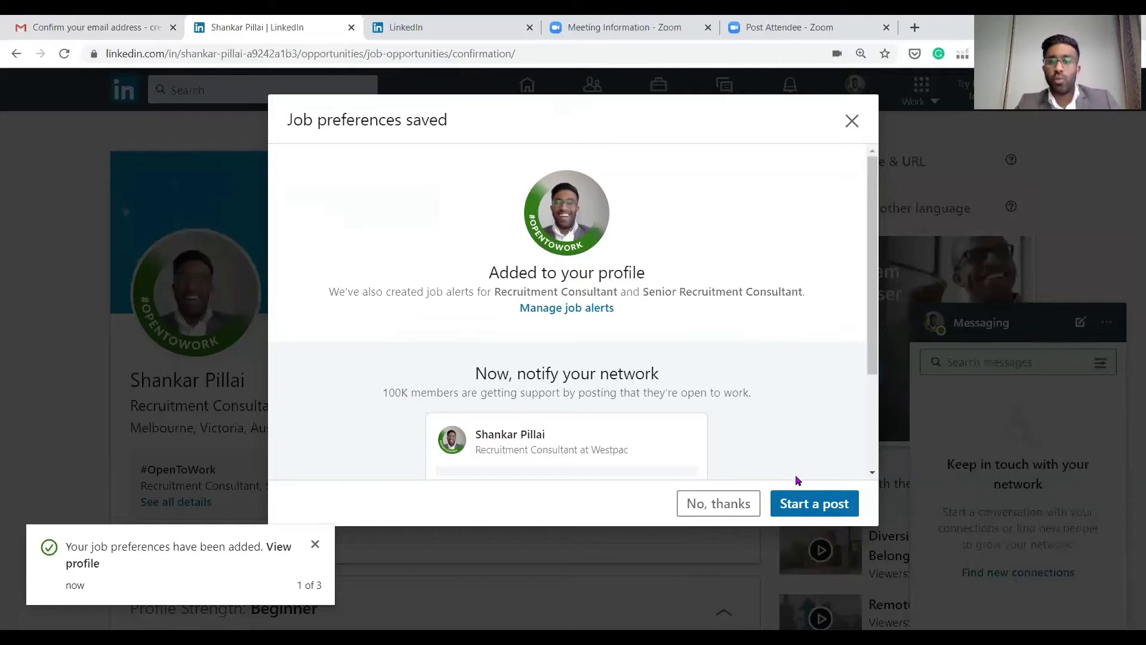
pyautogui.scroll(-3, 839, 375)
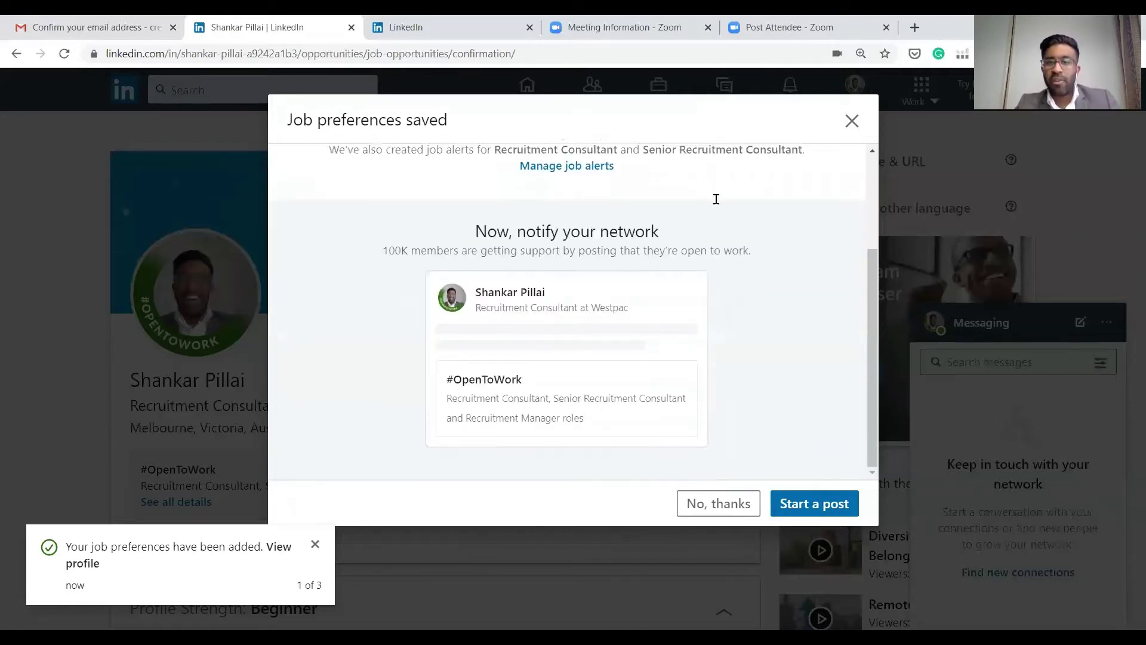
pyautogui.click(816, 507)
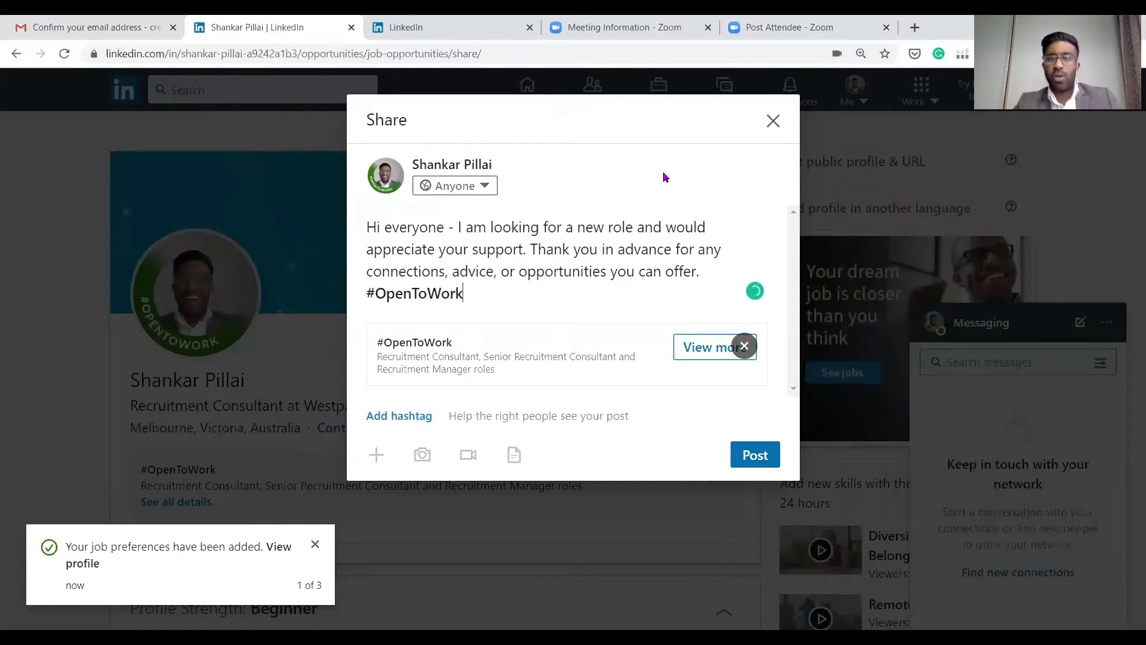
# Close the post composer and scroll back through the profile
pyautogui.click(773, 124)
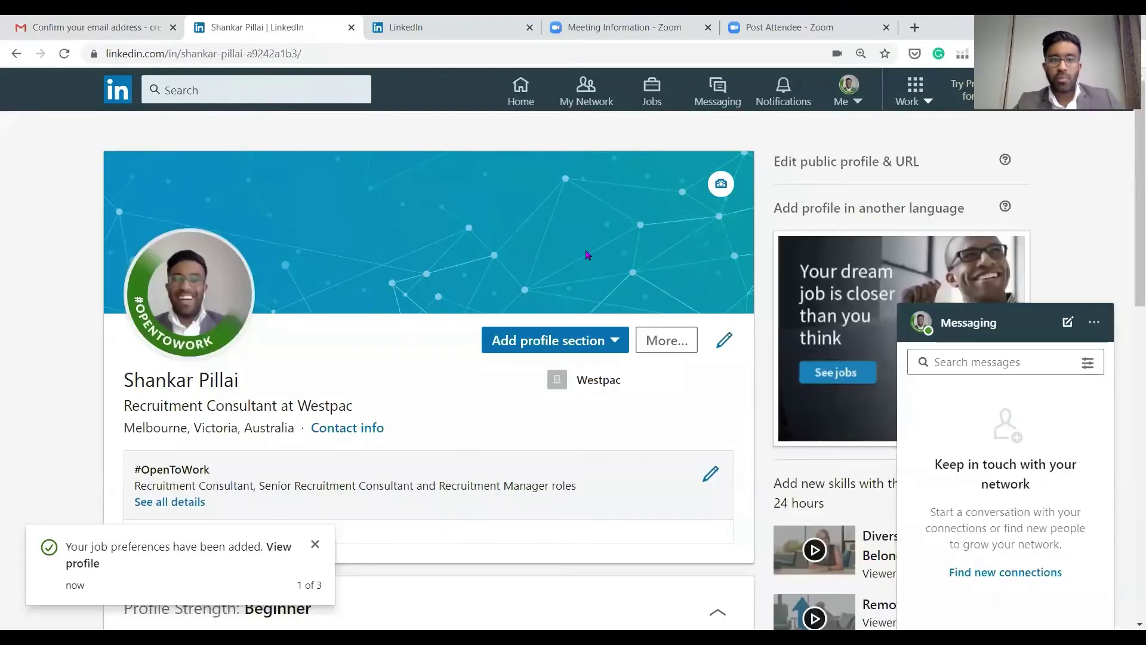
pyautogui.scroll(-1, 588, 255)
pyautogui.scroll(-3, 585, 253)
pyautogui.scroll(-3, 585, 255)
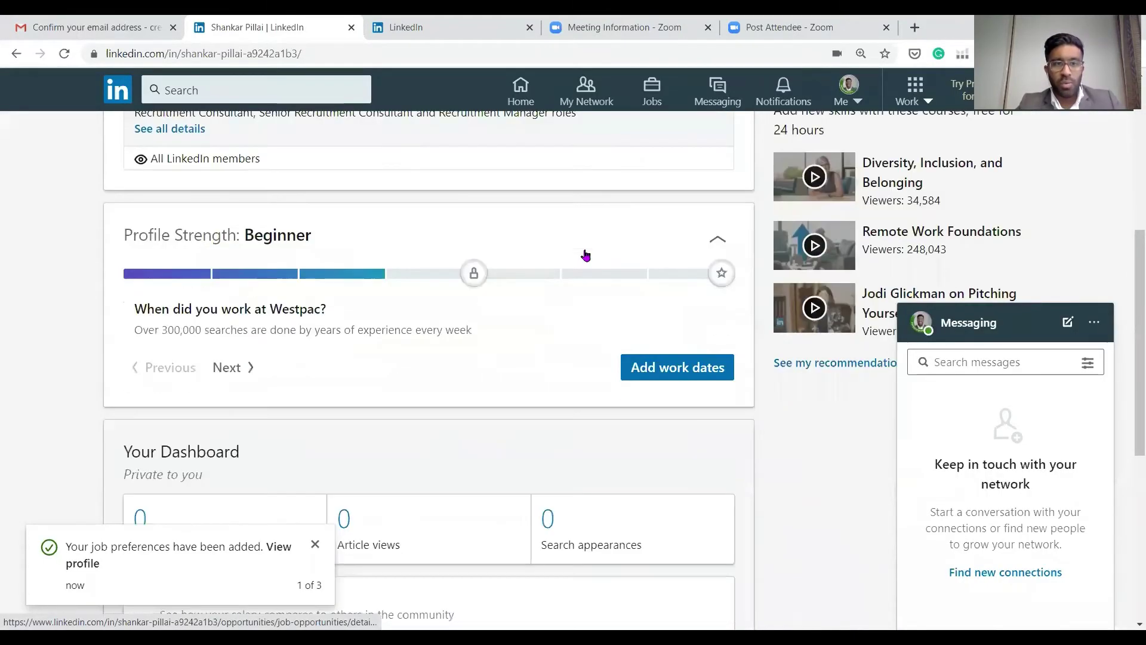
pyautogui.scroll(3, 573, 254)
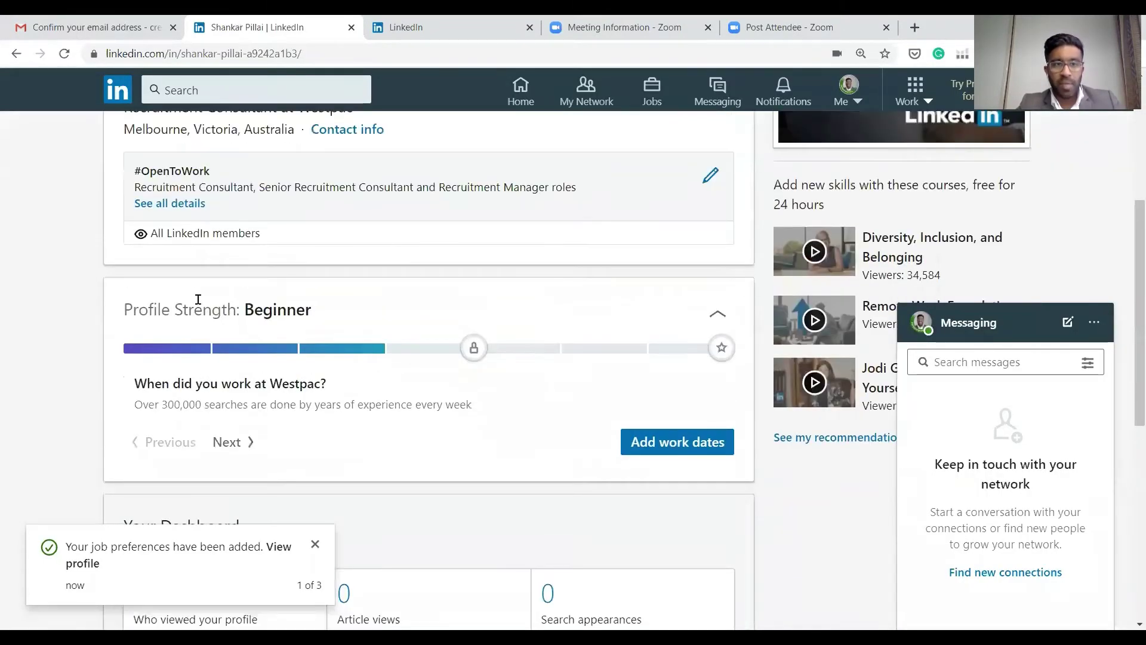
pyautogui.moveTo(127, 305); pyautogui.dragTo(287, 309)
pyautogui.click(321, 313)
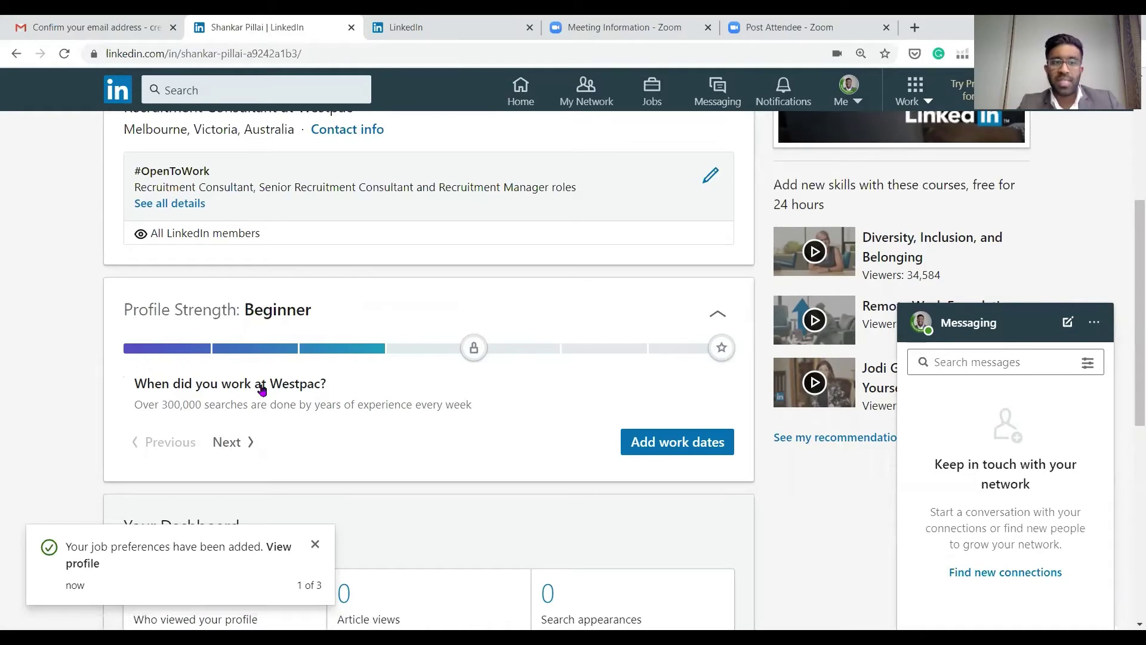
# Advance the Profile Strength card to the school question and begin adding education
pyautogui.scroll(-7, 685, 299)
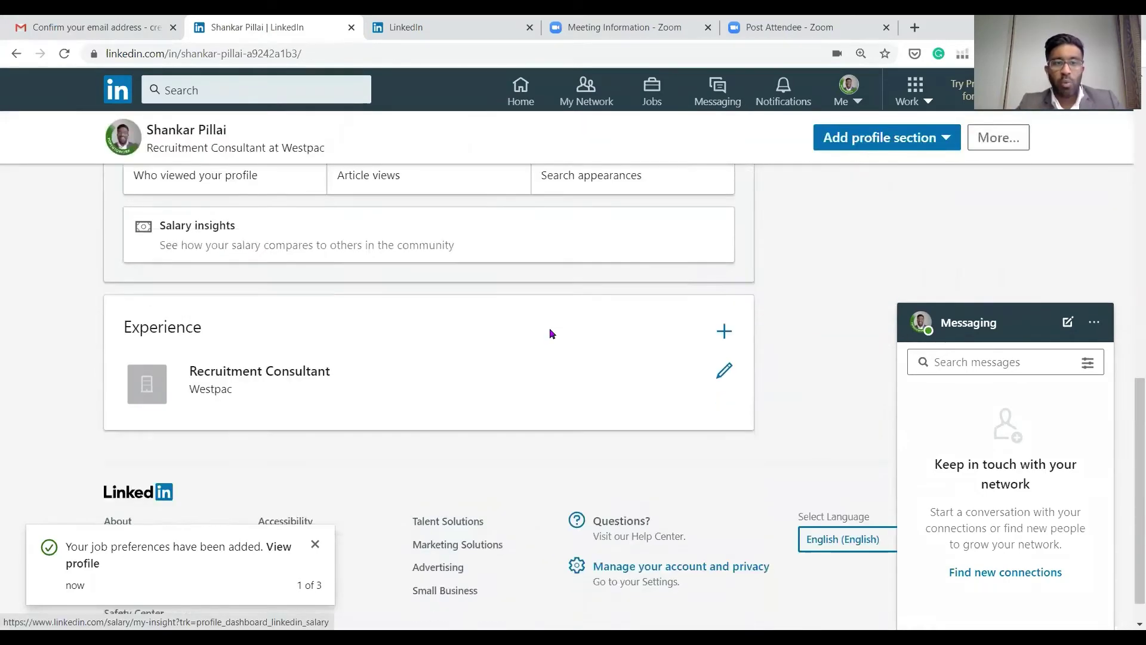
pyautogui.scroll(6, 655, 412)
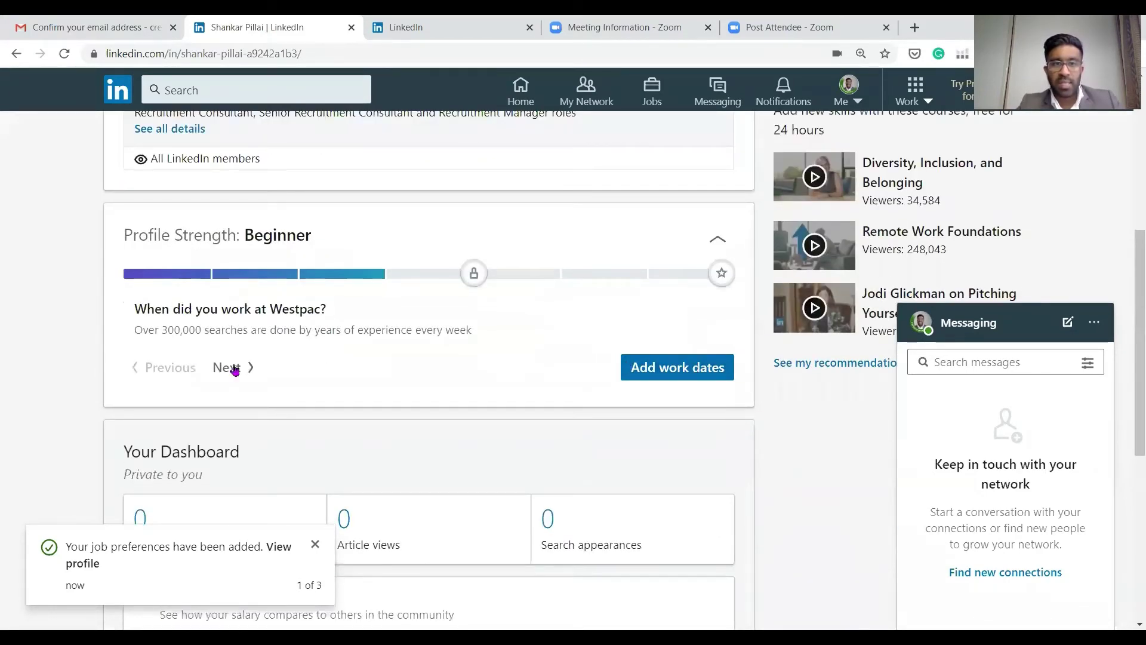
pyautogui.click(235, 370)
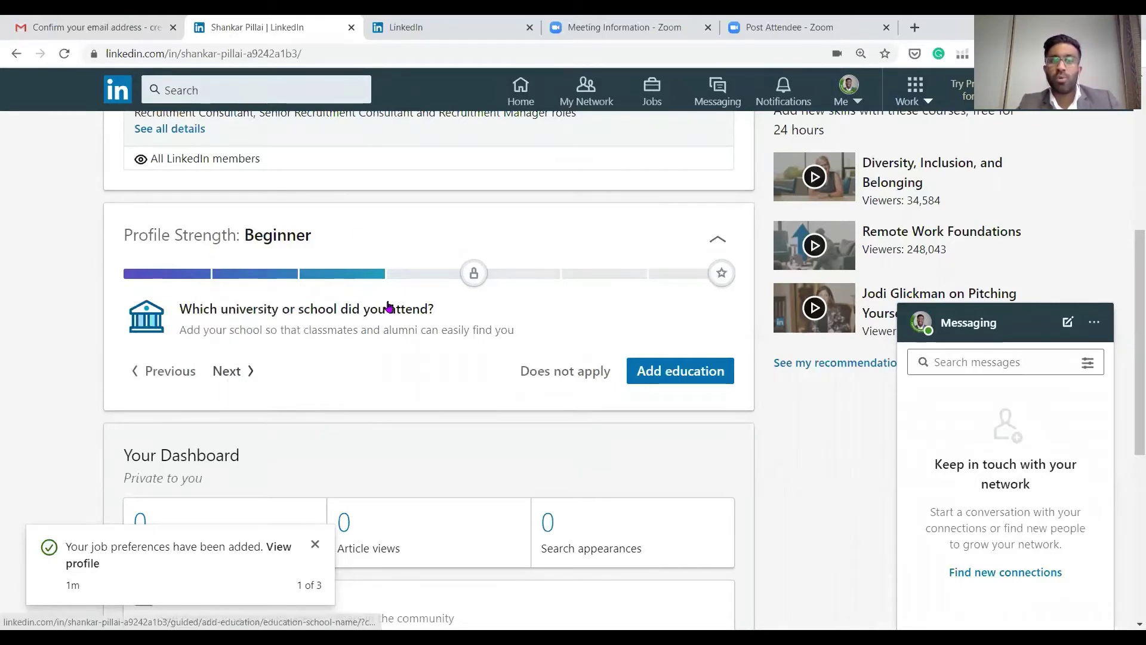
pyautogui.click(674, 382)
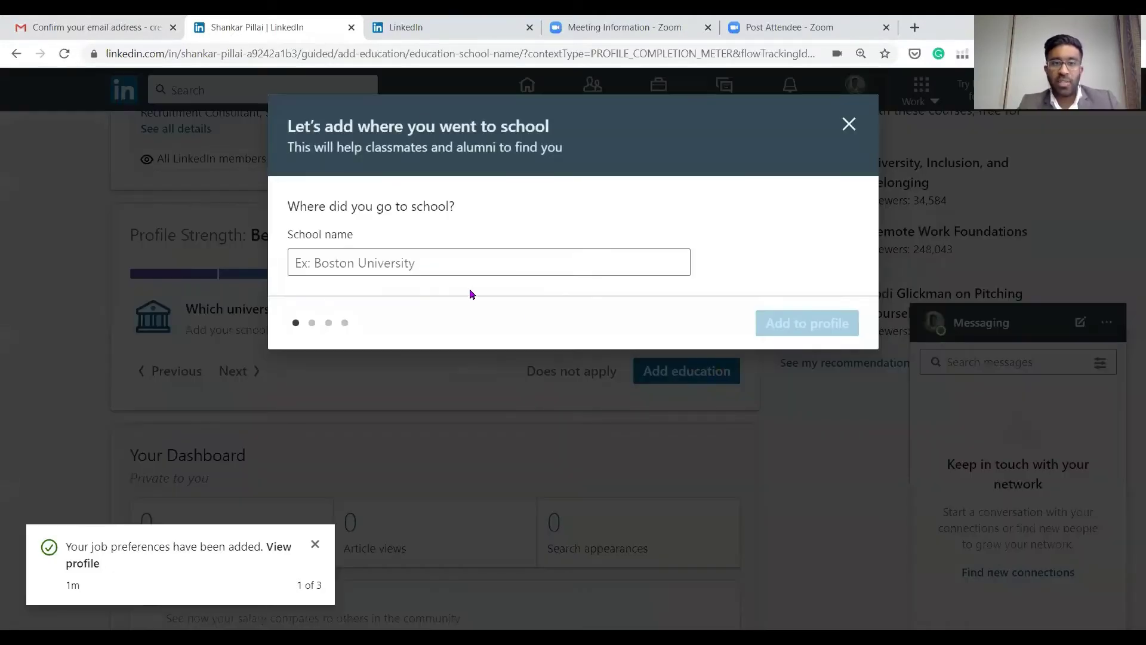
# Add Deakin University, Australia as the school and skip the attendance dates
pyautogui.click(430, 257)
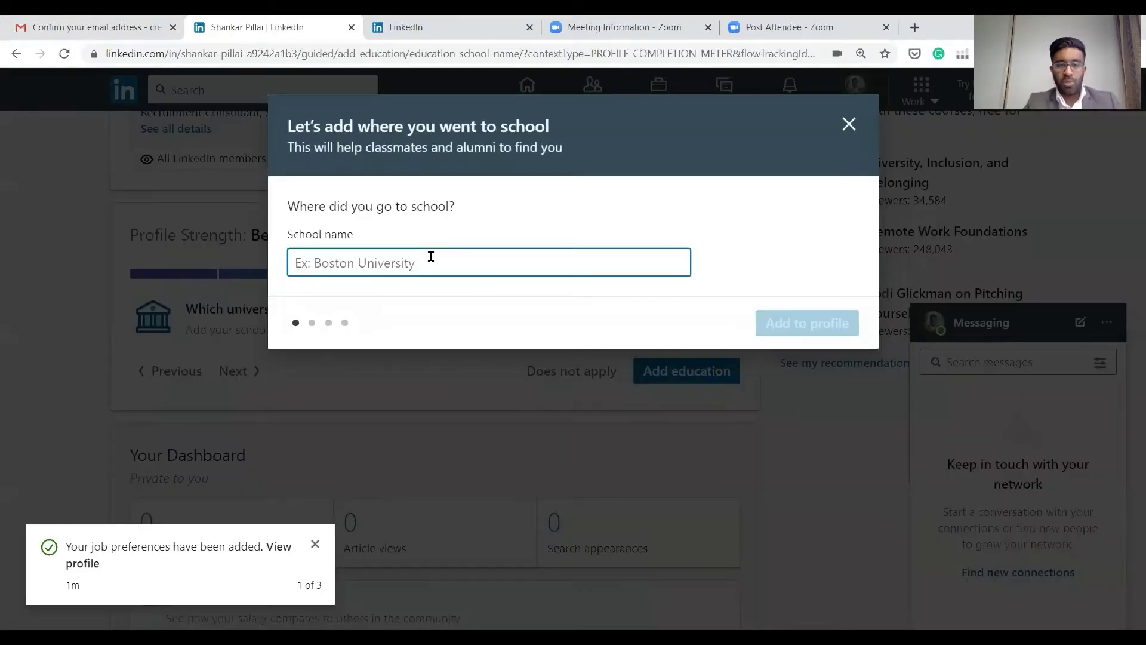
pyautogui.write('Deakin University')
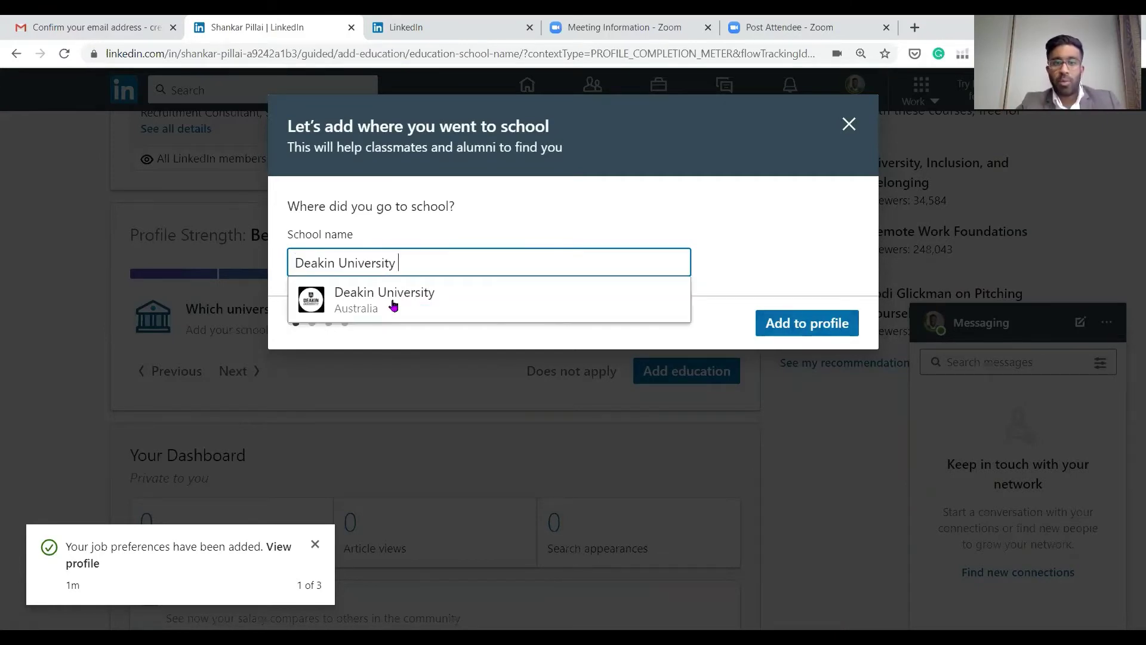
pyautogui.click(352, 297)
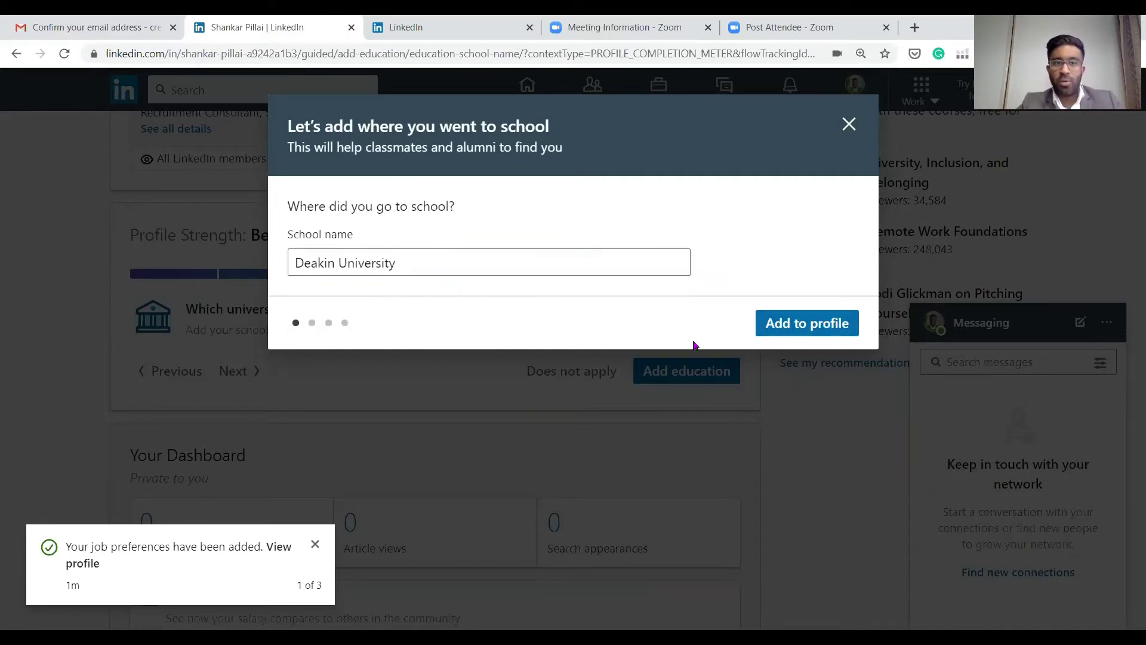
pyautogui.click(787, 326)
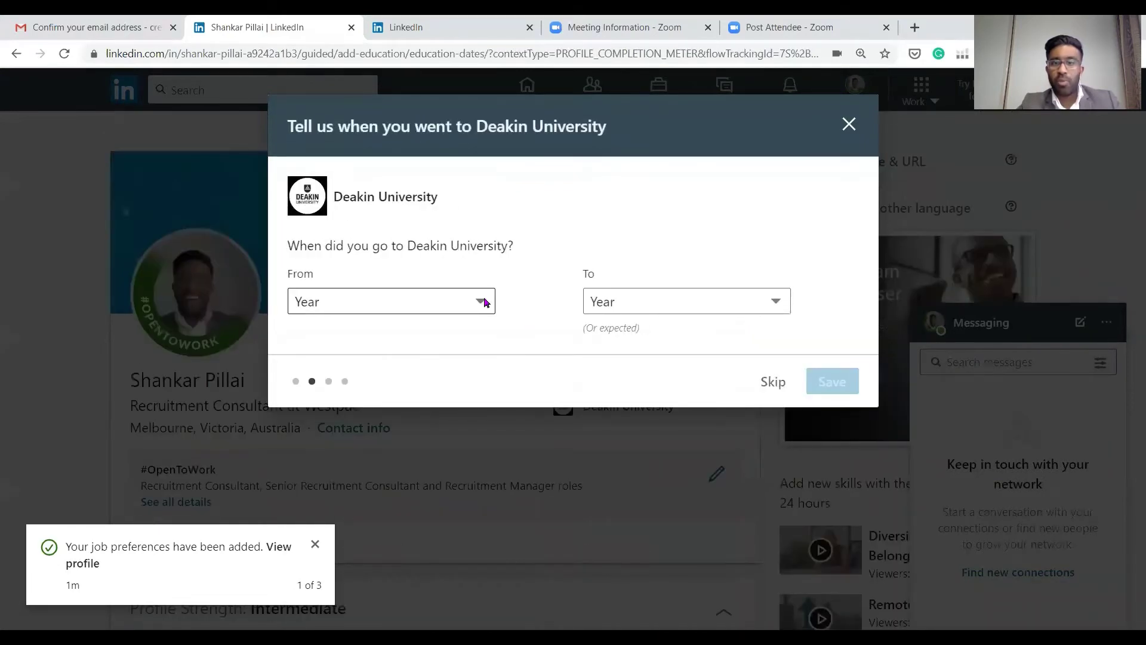
pyautogui.click(478, 301)
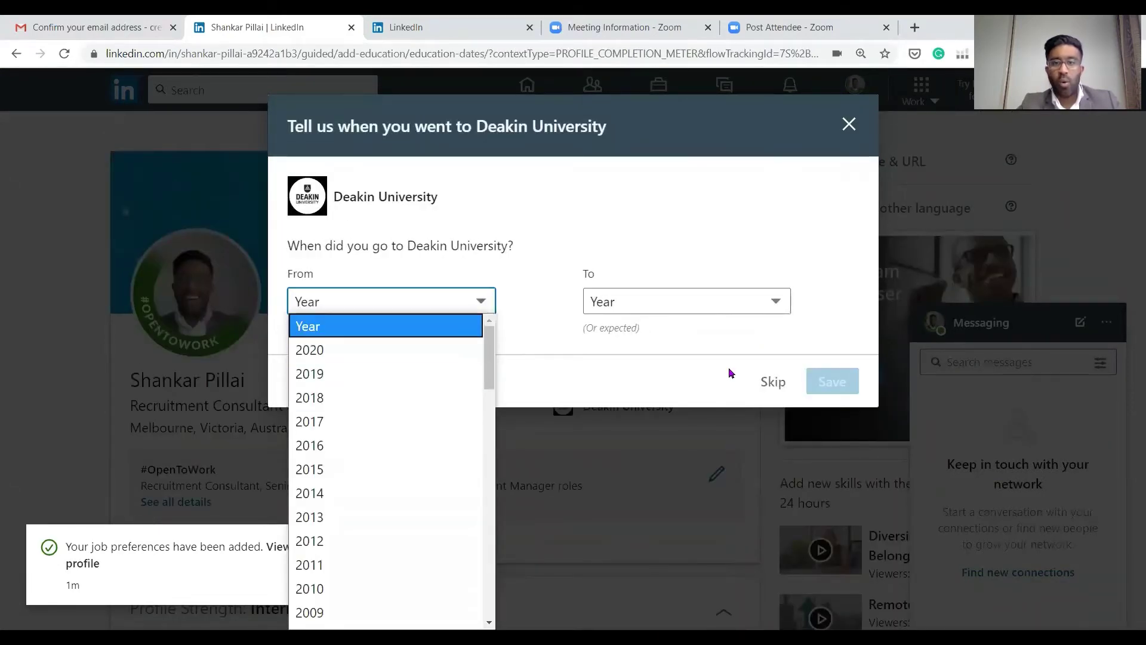
pyautogui.click(730, 349)
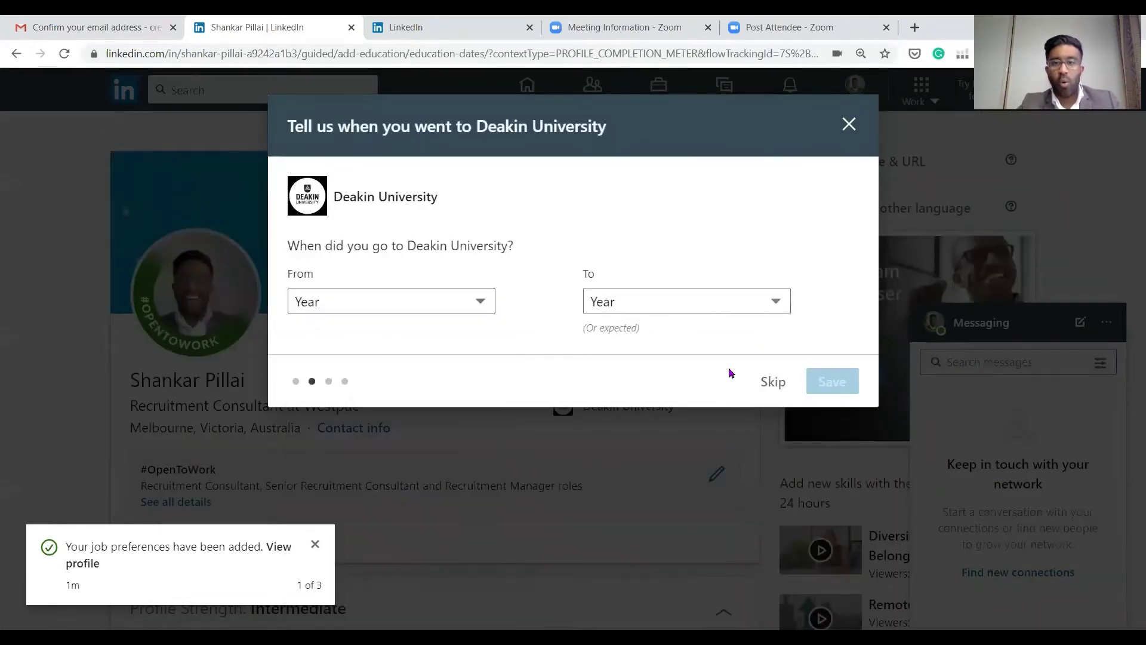
pyautogui.click(773, 382)
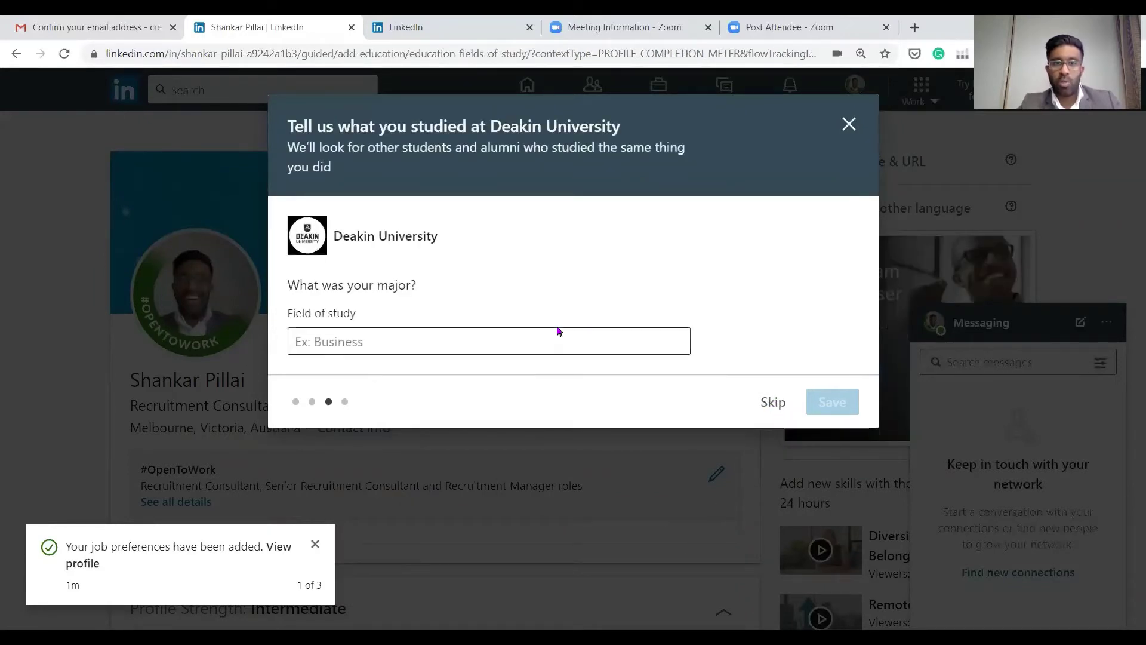
# Enter Management as the field of study and save it
pyautogui.click(566, 337)
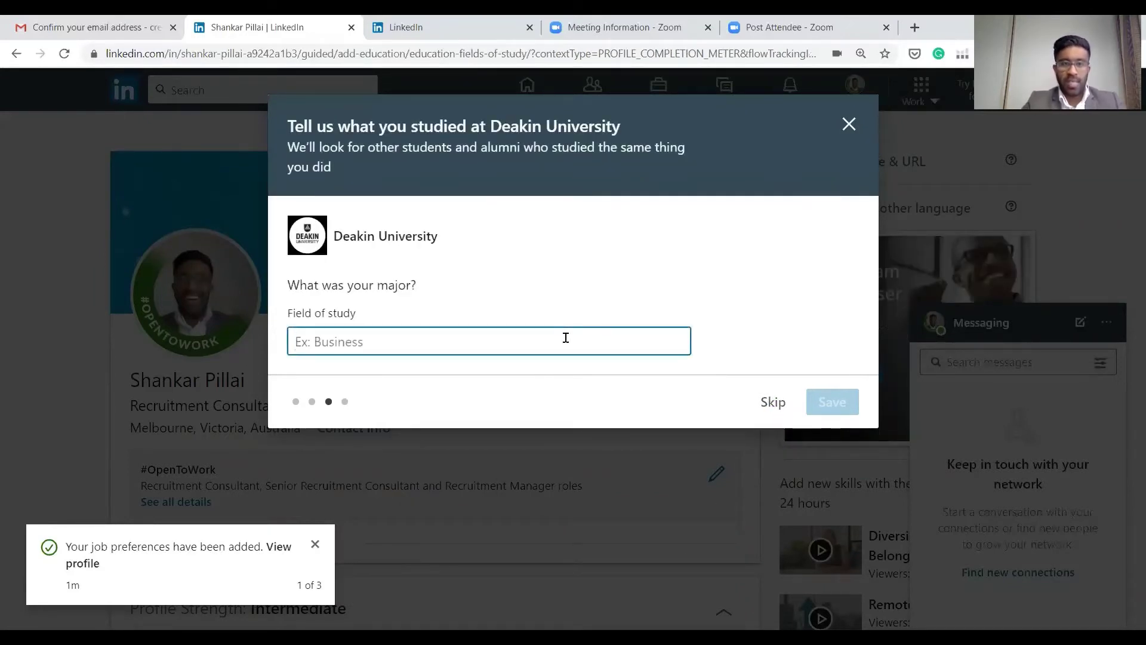
pyautogui.write('Busines')
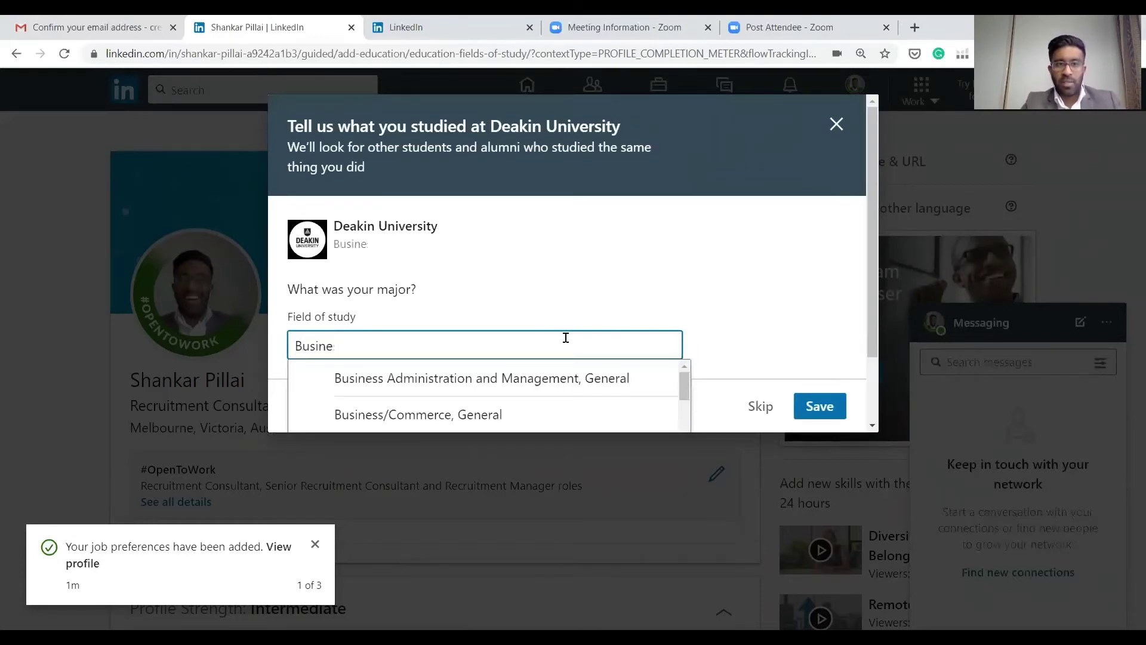
pyautogui.press('BackSpace')
pyautogui.press('BackSpace')
pyautogui.press('BackSpace')
pyautogui.press('BackSpace')
pyautogui.press('BackSpace')
pyautogui.press('BackSpace')
pyautogui.write('Management')
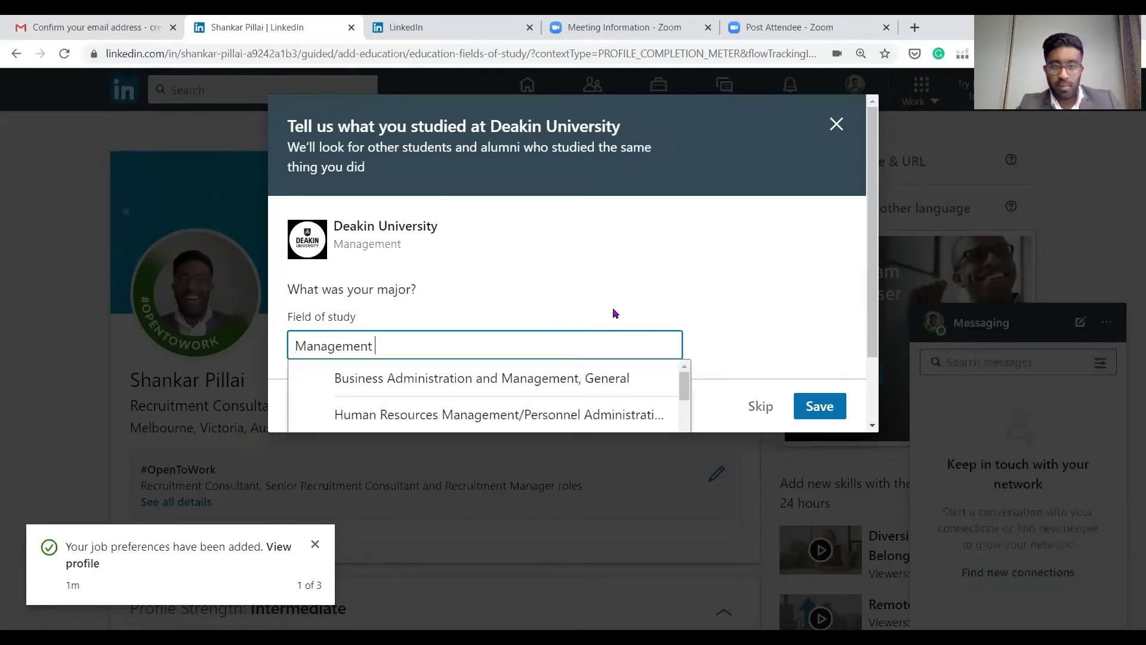
pyautogui.scroll(-2, 615, 313)
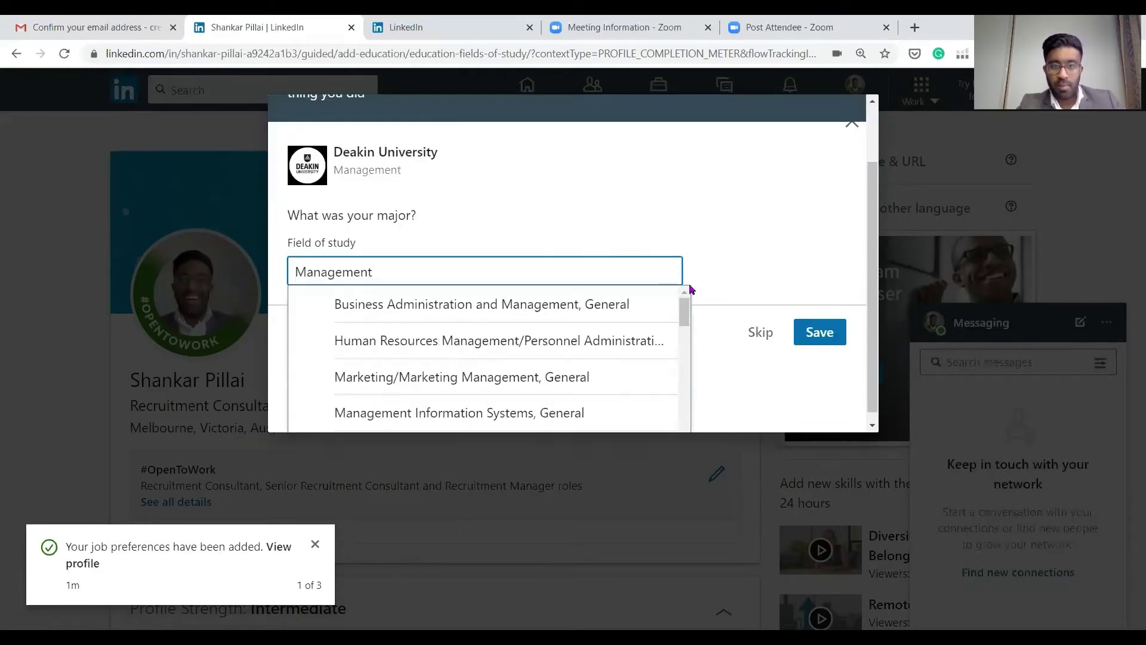
pyautogui.scroll(-2, 687, 298)
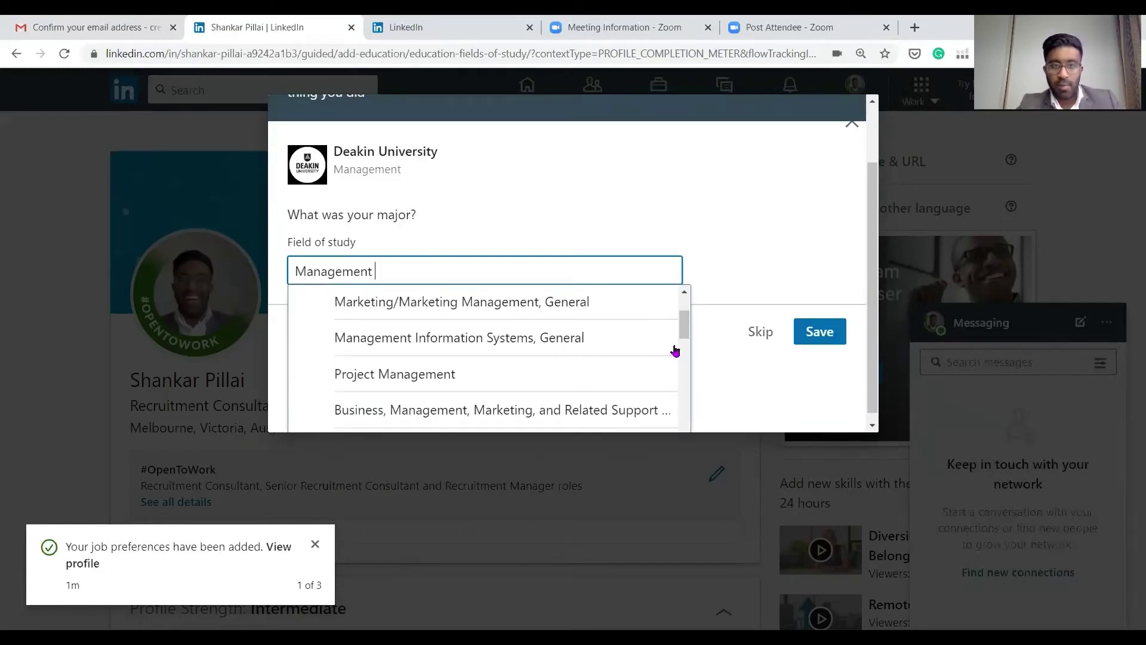
pyautogui.scroll(3, 657, 334)
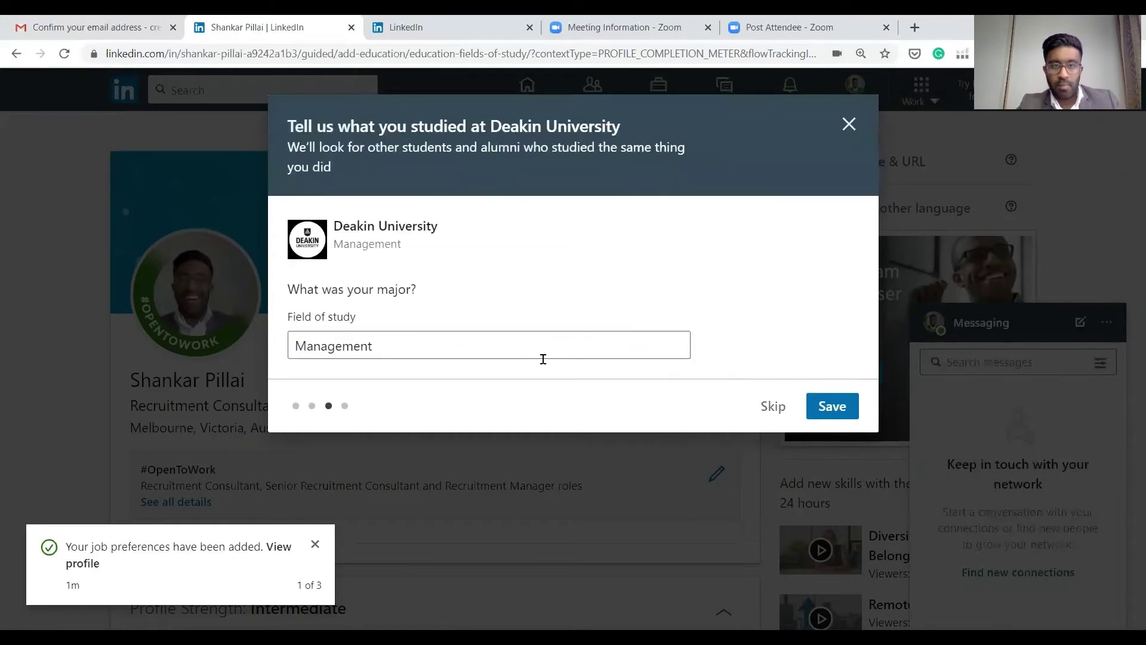
pyautogui.click(527, 345)
pyautogui.doubleClick(379, 345)
pyautogui.press('BackSpace')
pyautogui.click(129, 293)
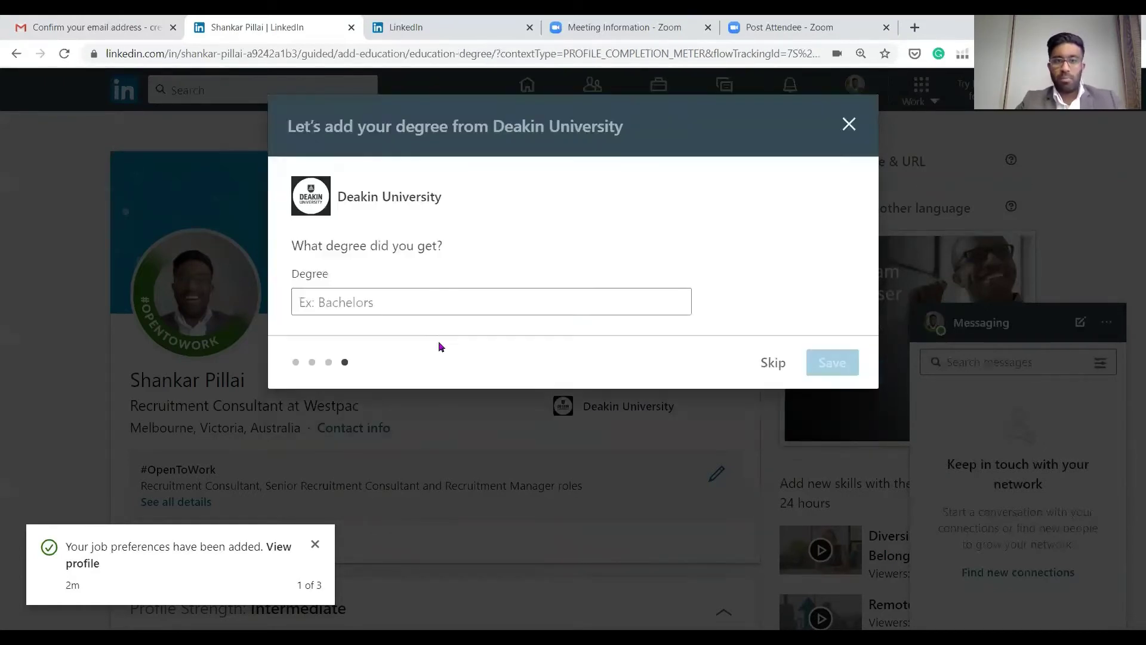
# Enter Management as the degree, save it, and finish adding education
pyautogui.click(397, 300)
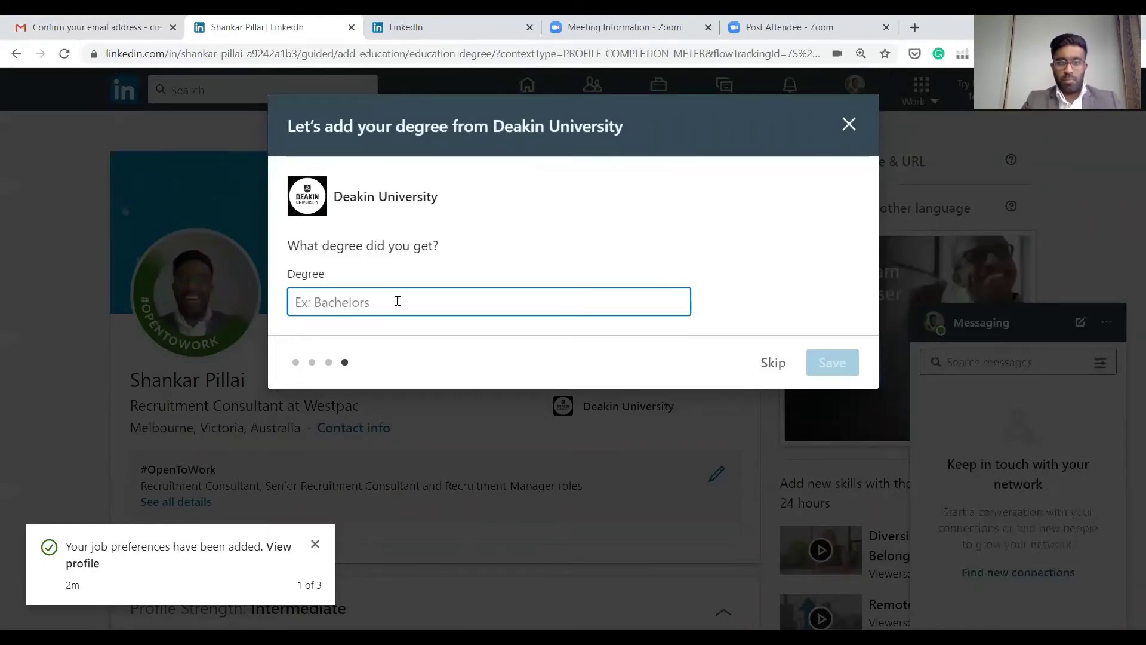
pyautogui.click(325, 365)
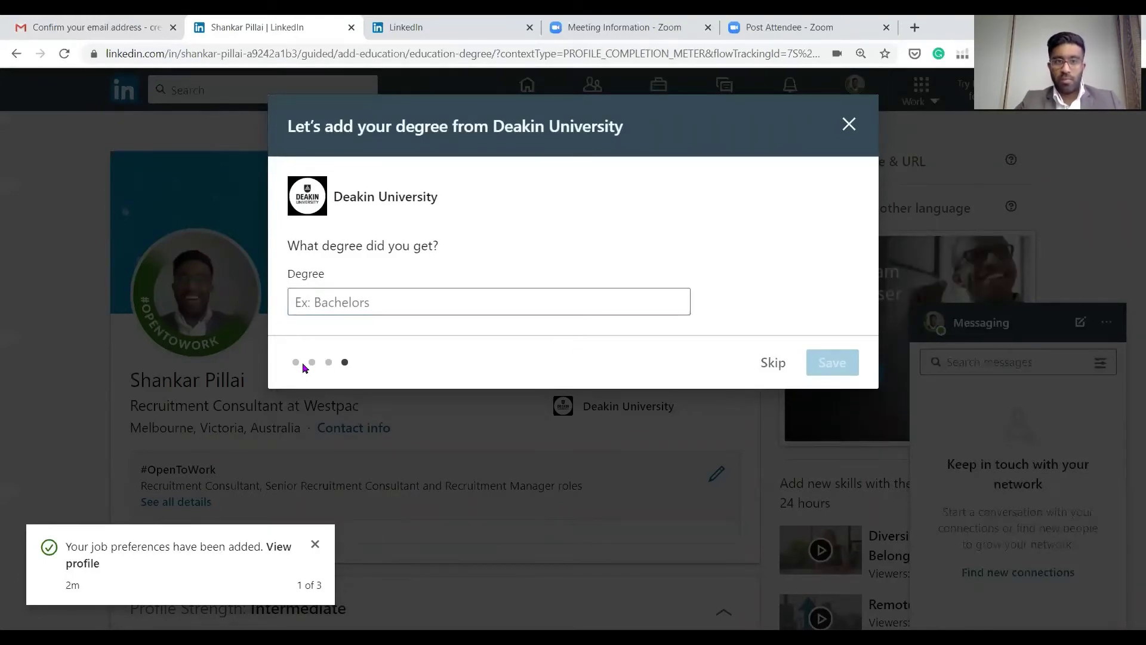
pyautogui.click(398, 309)
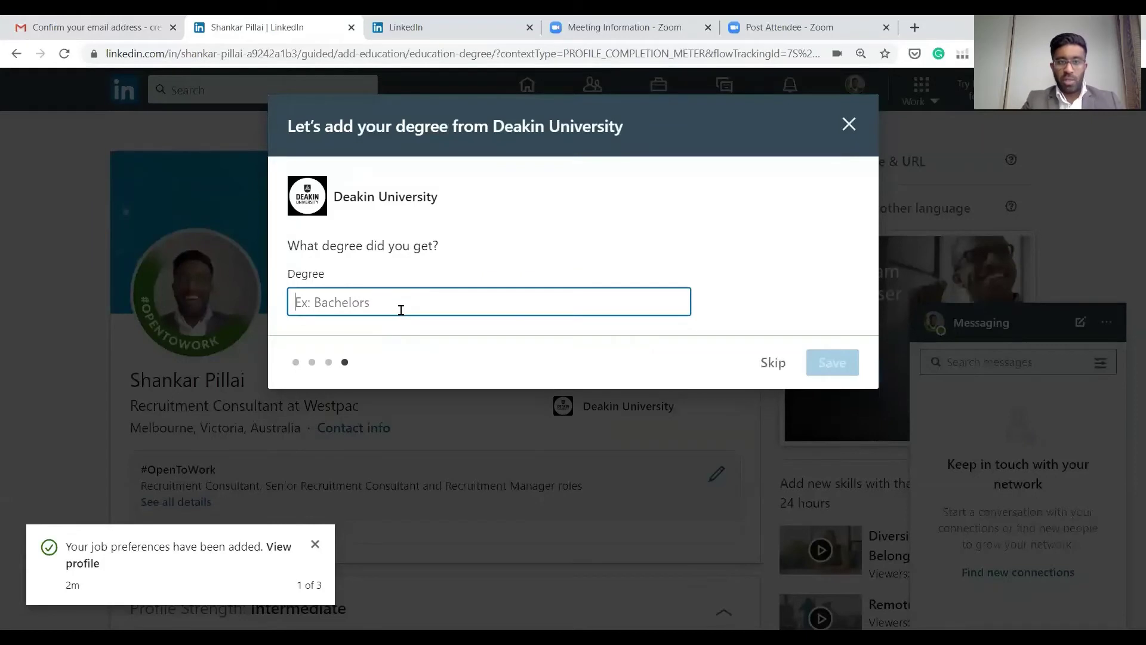
pyautogui.write('Management')
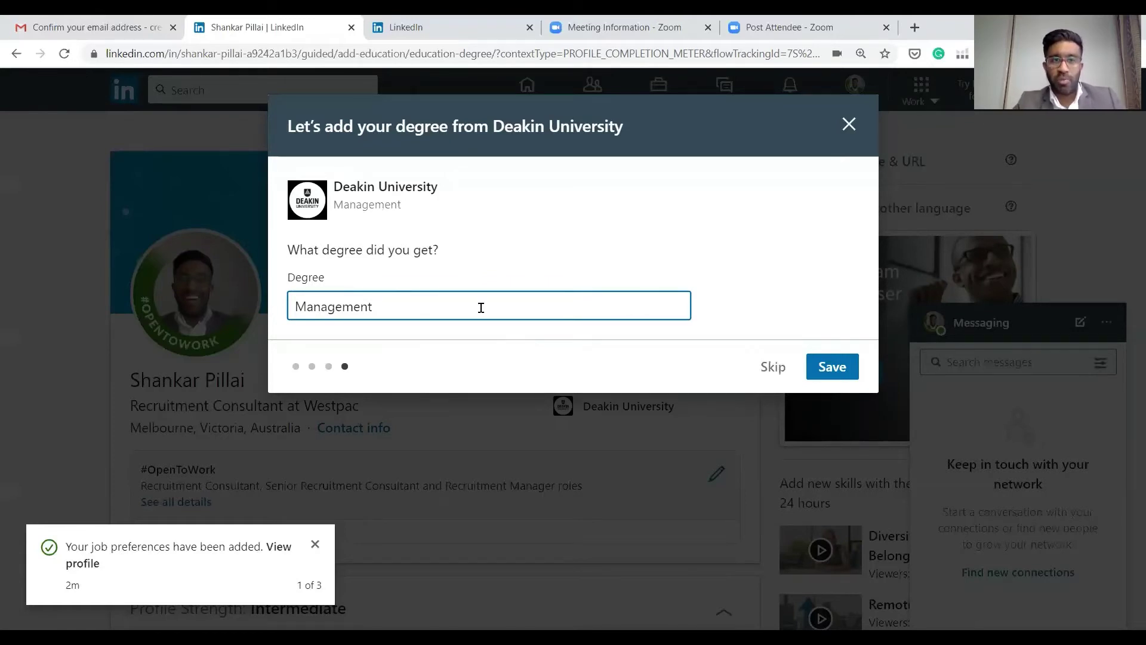
pyautogui.click(824, 365)
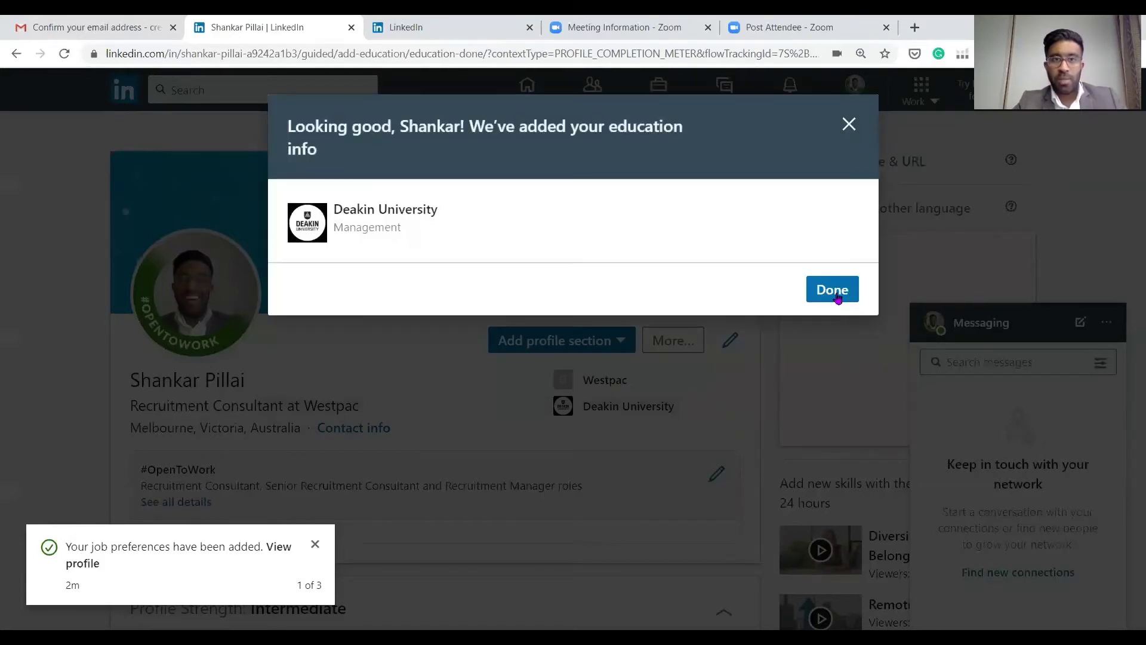
pyautogui.click(837, 289)
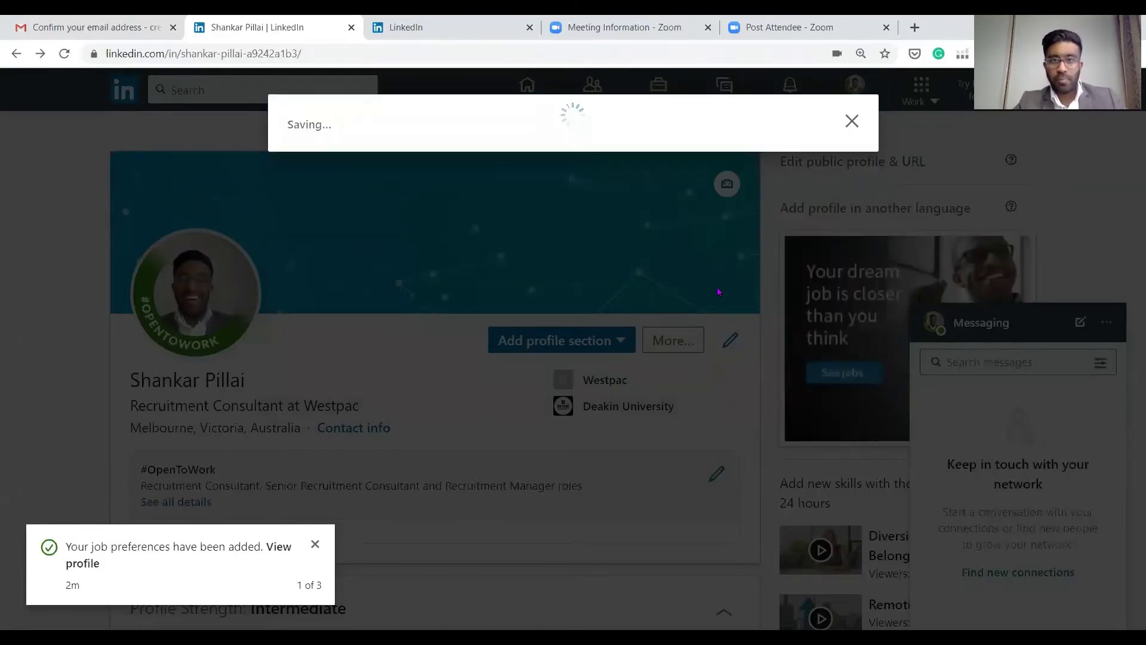
# Dismiss the strength notice and open the empty Add summary form, ready to type
pyautogui.click(754, 528)
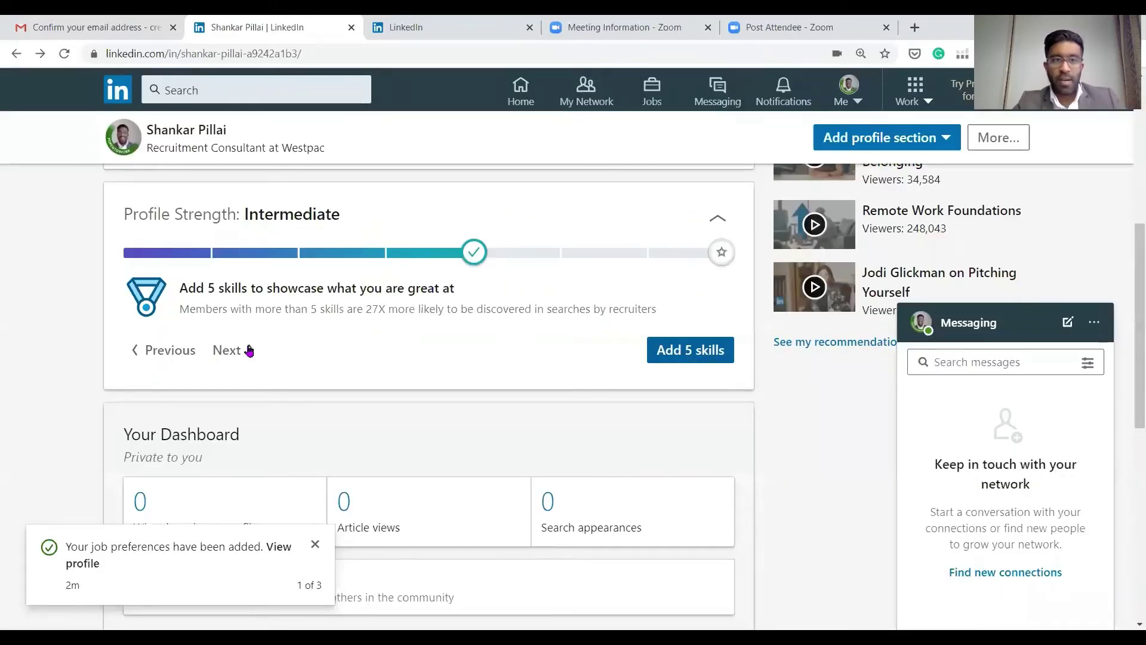
pyautogui.click(249, 351)
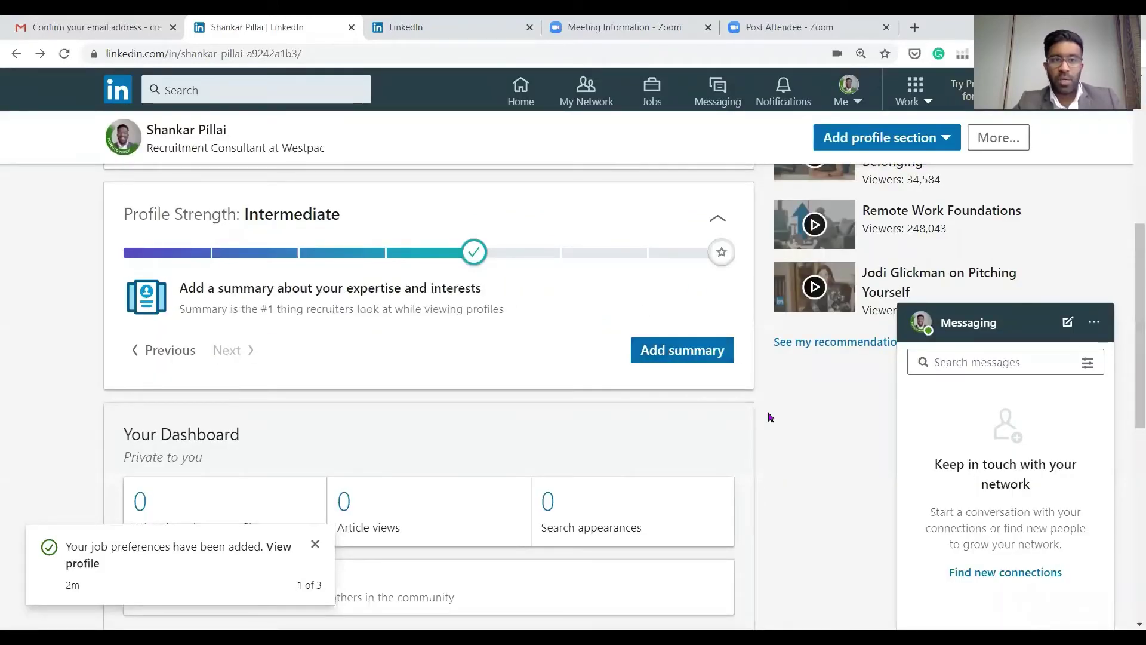
pyautogui.click(673, 352)
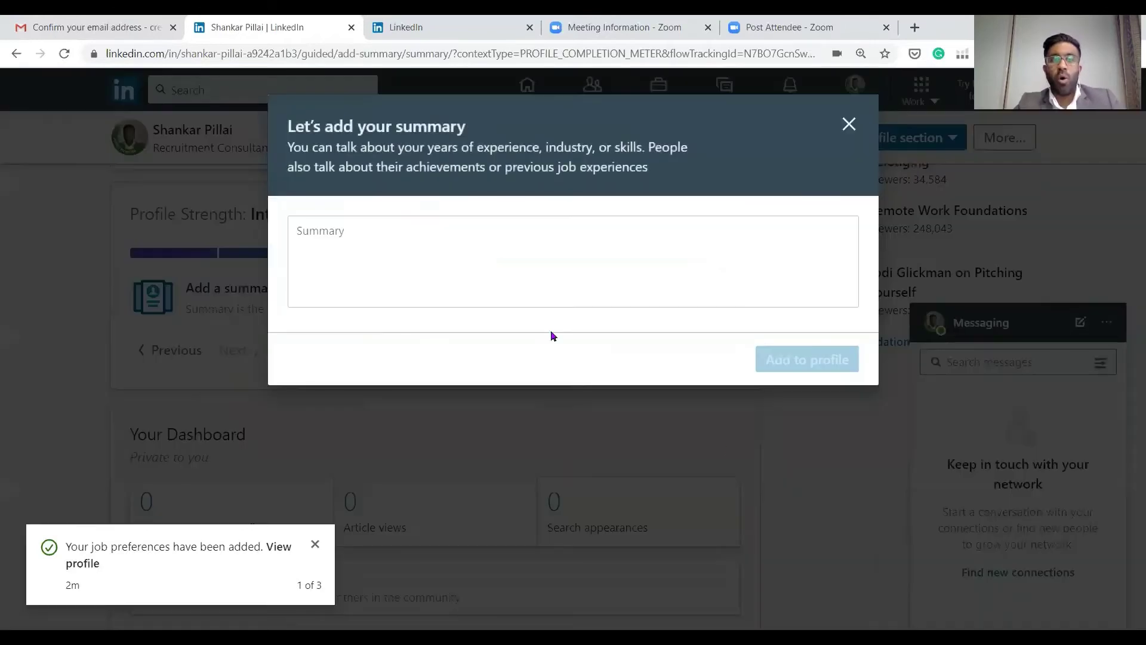
pyautogui.click(385, 251)
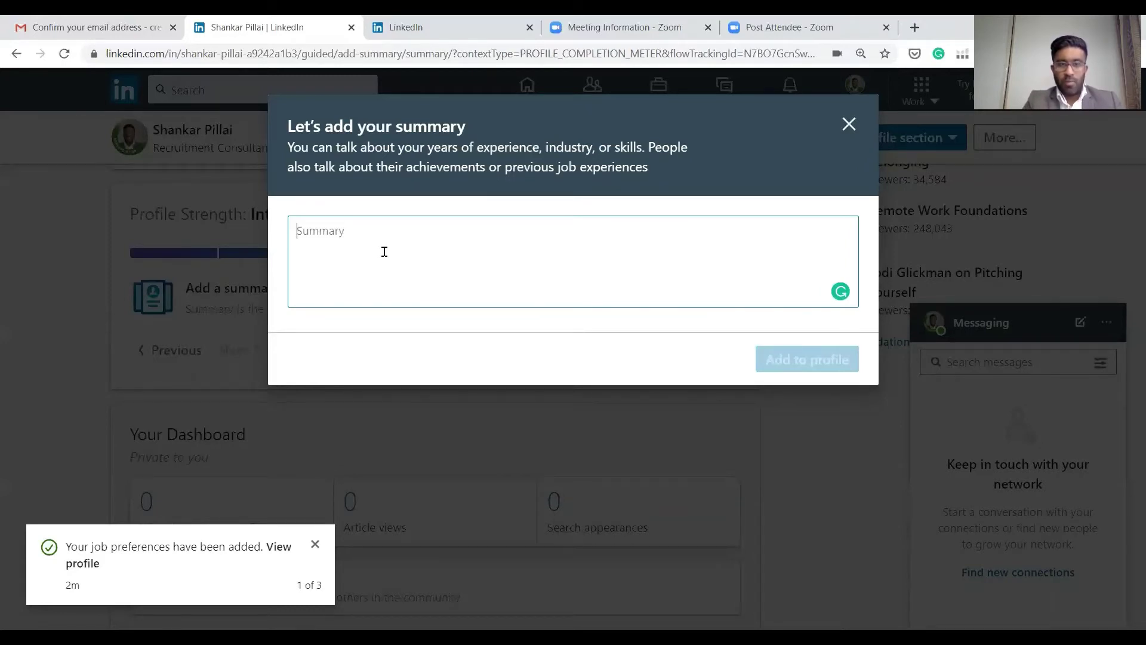
# Write 'An established Senior recruitment consultant with over 7 years of experience.'
pyautogui.write('Foc')
pyautogui.press('BackSpace')
pyautogui.press('BackSpace')
pyautogui.press('BackSpace')
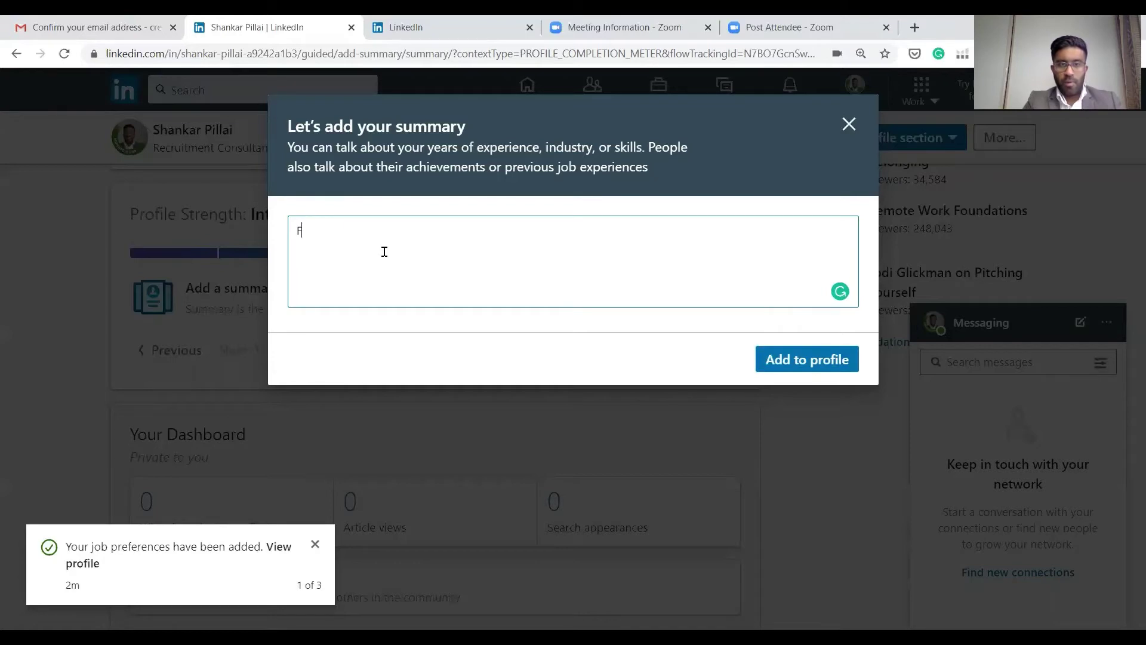
pyautogui.write('An establis')
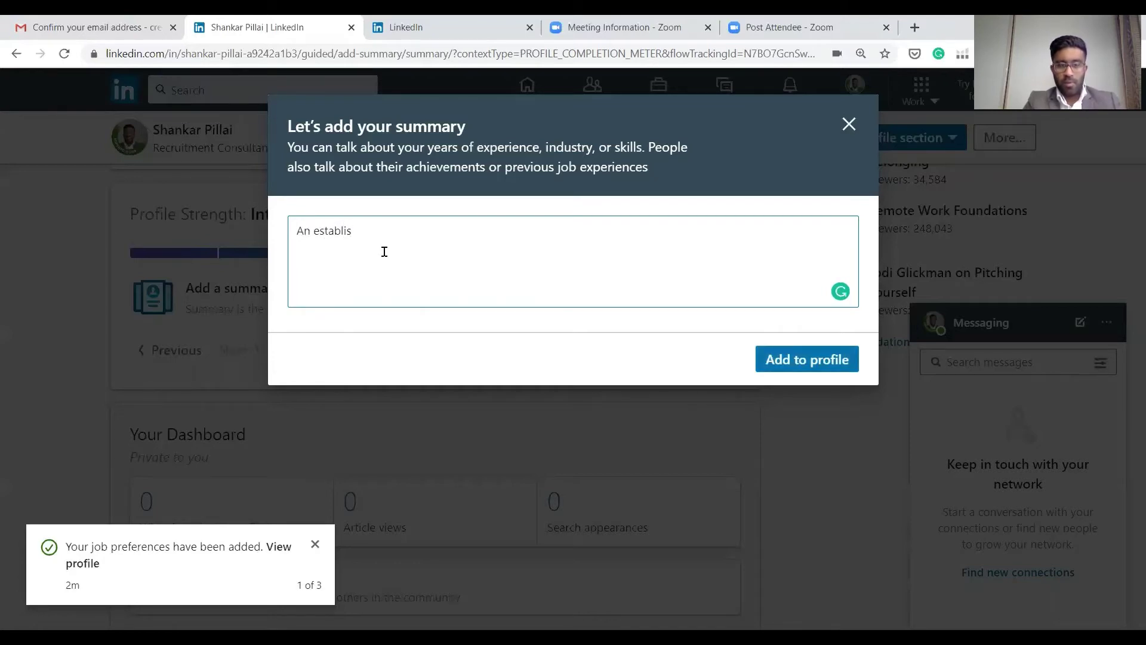
pyautogui.write('hed Seniro recrui')
pyautogui.press('BackSpace')
pyautogui.press('BackSpace')
pyautogui.press('BackSpace')
pyautogui.press('BackSpace')
pyautogui.press('BackSpace')
pyautogui.press('BackSpace')
pyautogui.press('BackSpace')
pyautogui.press('BackSpace')
pyautogui.press('BackSpace')
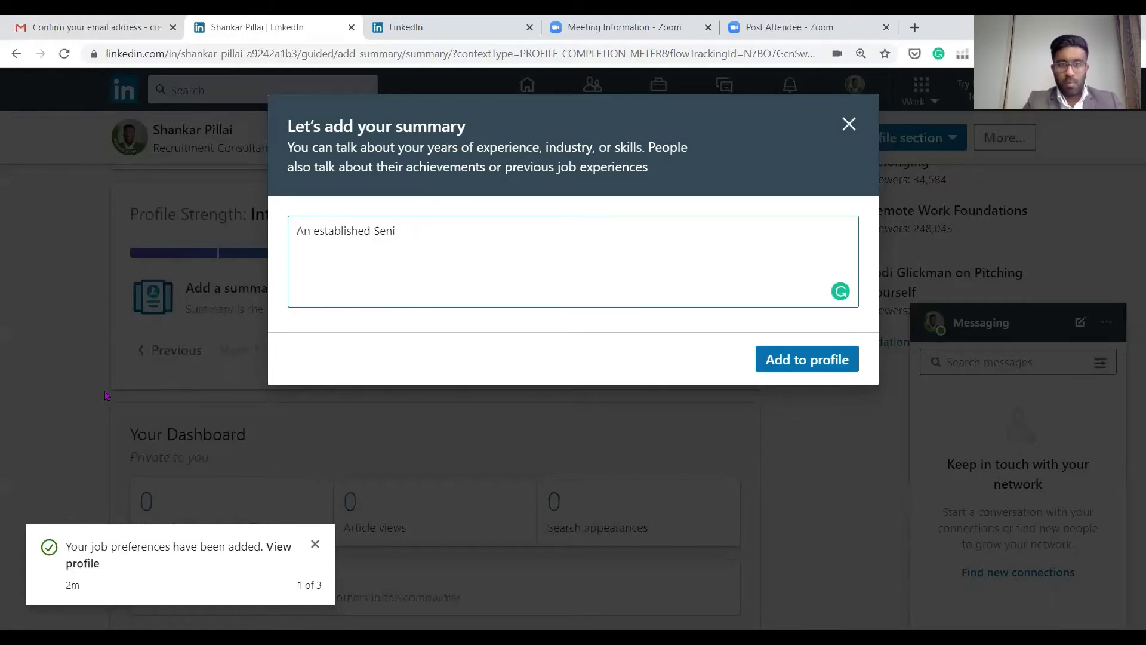
pyautogui.write('ior ')
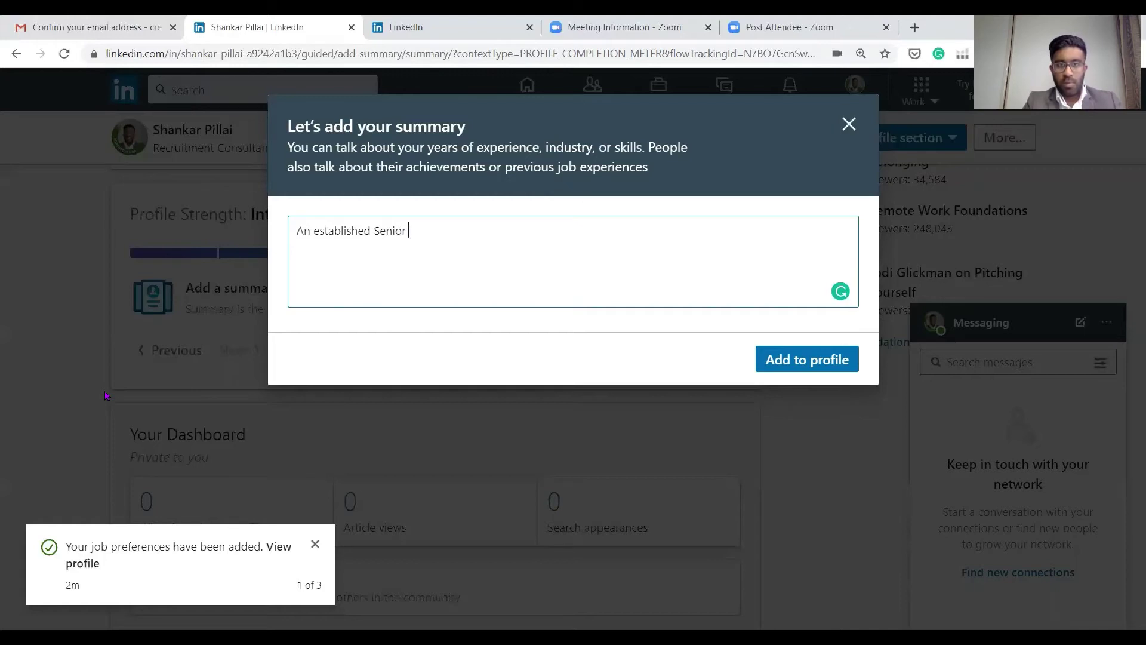
pyautogui.write('recruitment cons')
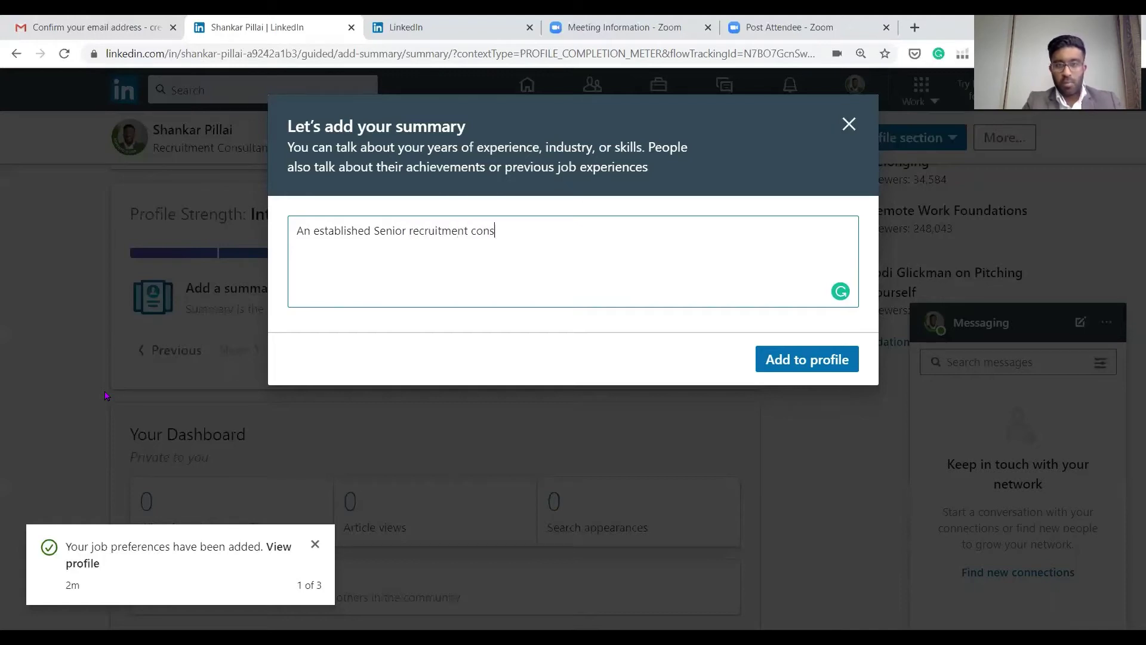
pyautogui.write('ultant with ov')
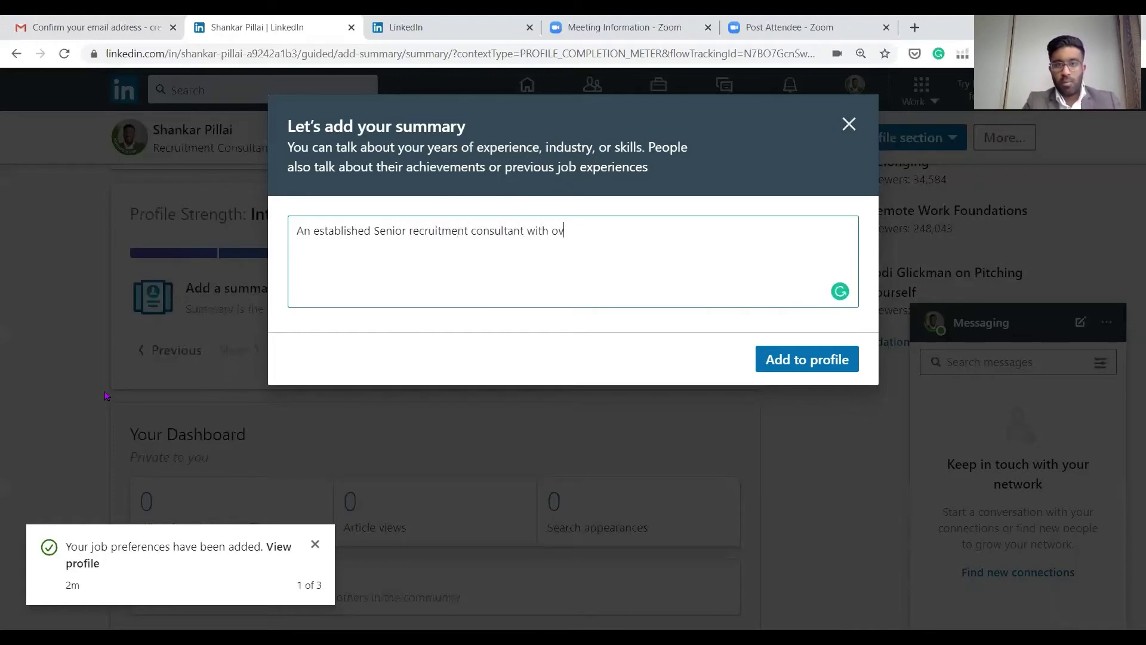
pyautogui.write('er 7years experience.')
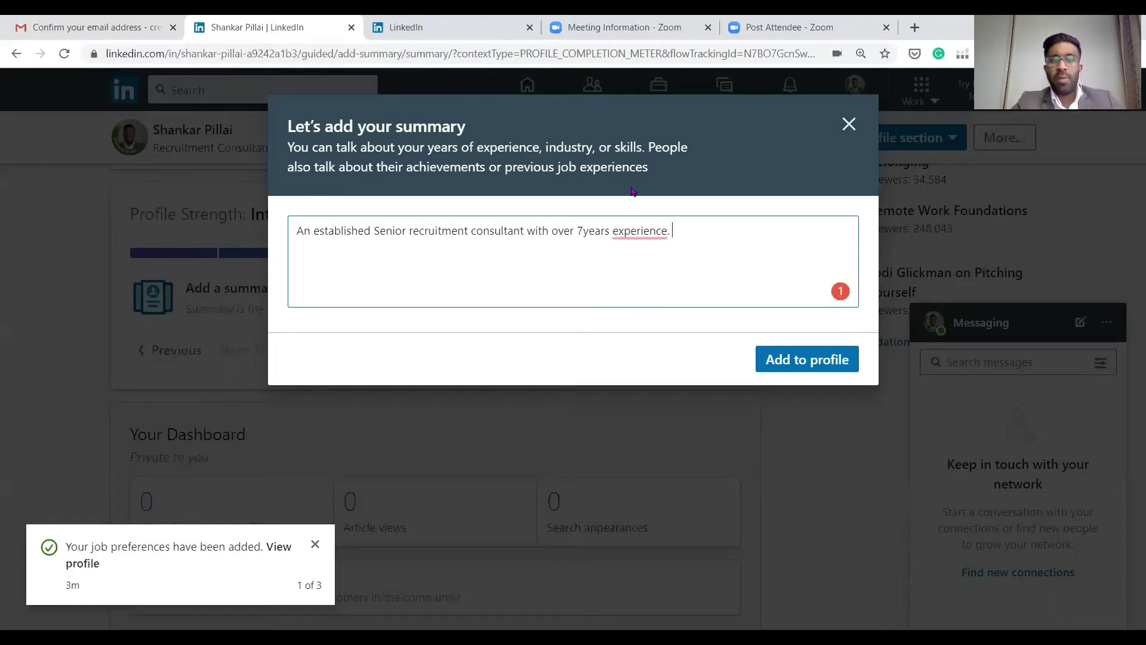
pyautogui.moveTo(635, 232)
pyautogui.click(644, 275)
pyautogui.click(583, 231)
pyautogui.click(747, 264)
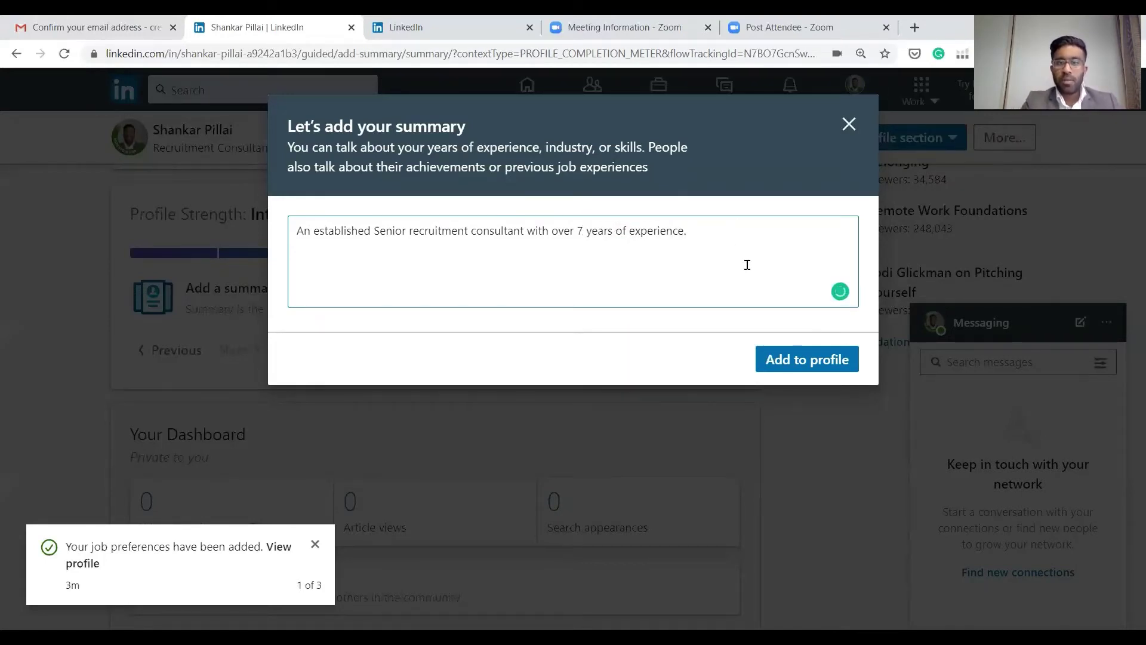
# Add IT recruitment, agency/internal experience, business transformation and cybersecurity specialisation to the summary
pyautogui.write('Working in')
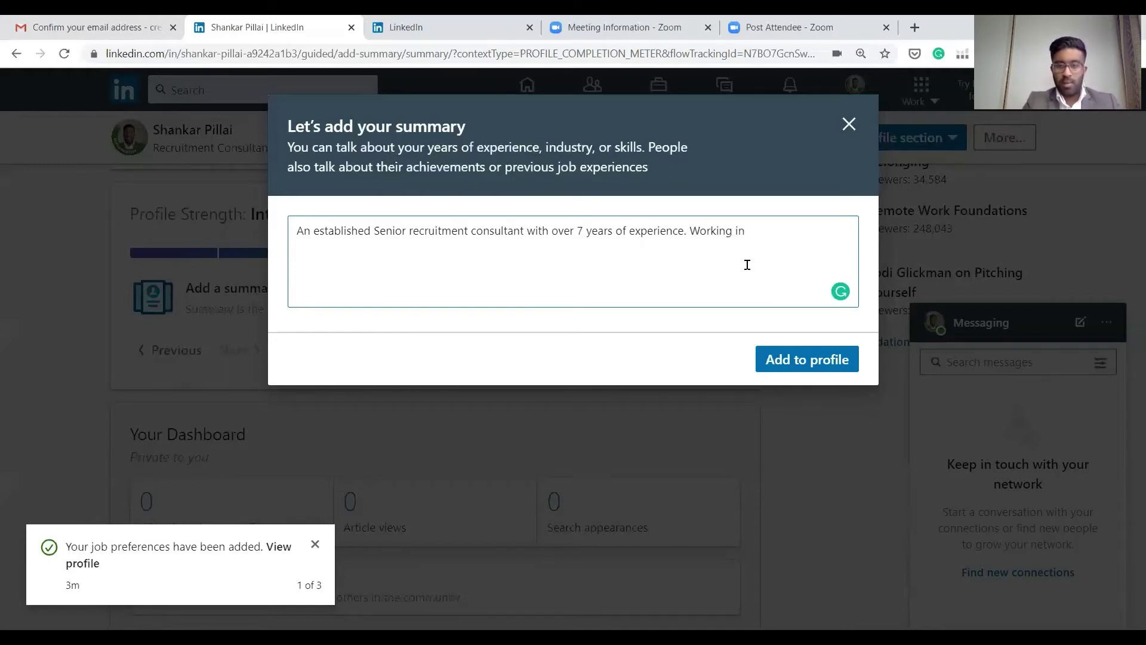
pyautogui.press('BackSpace')
pyautogui.press('BackSpace')
pyautogui.press('BackSpace')
pyautogui.press('BackSpace')
pyautogui.press('BackSpace')
pyautogui.press('BackSpace')
pyautogui.press('BackSpace')
pyautogui.press('BackSpace')
pyautogui.press('BackSpace')
pyautogui.press('BackSpace')
pyautogui.write('Spec')
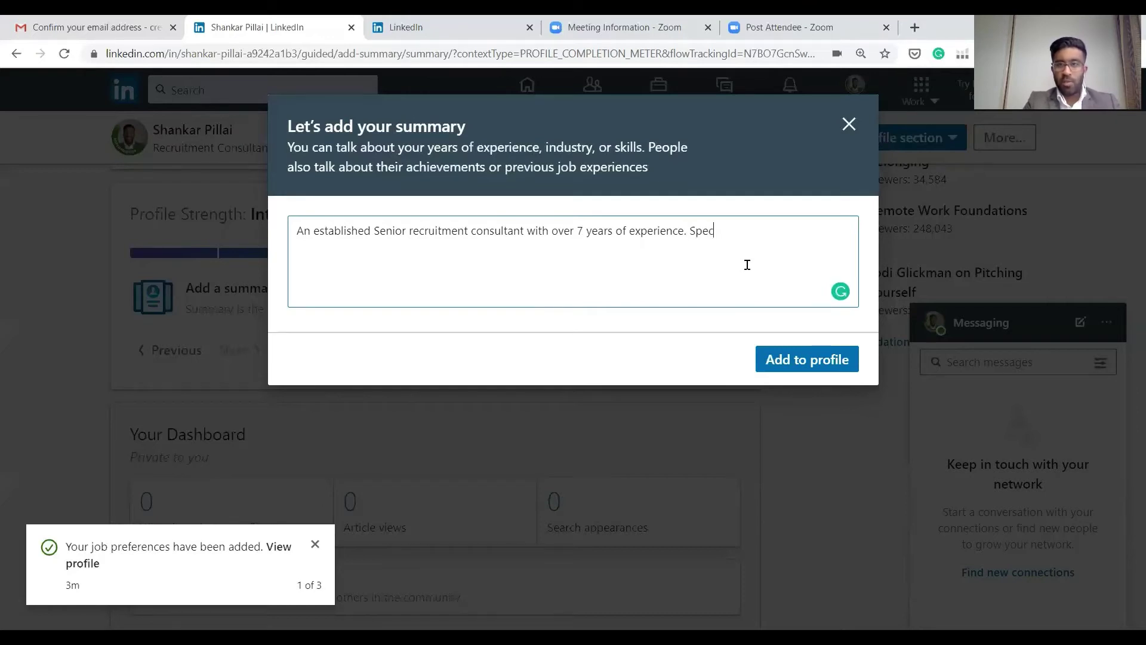
pyautogui.write('ialising in IT re')
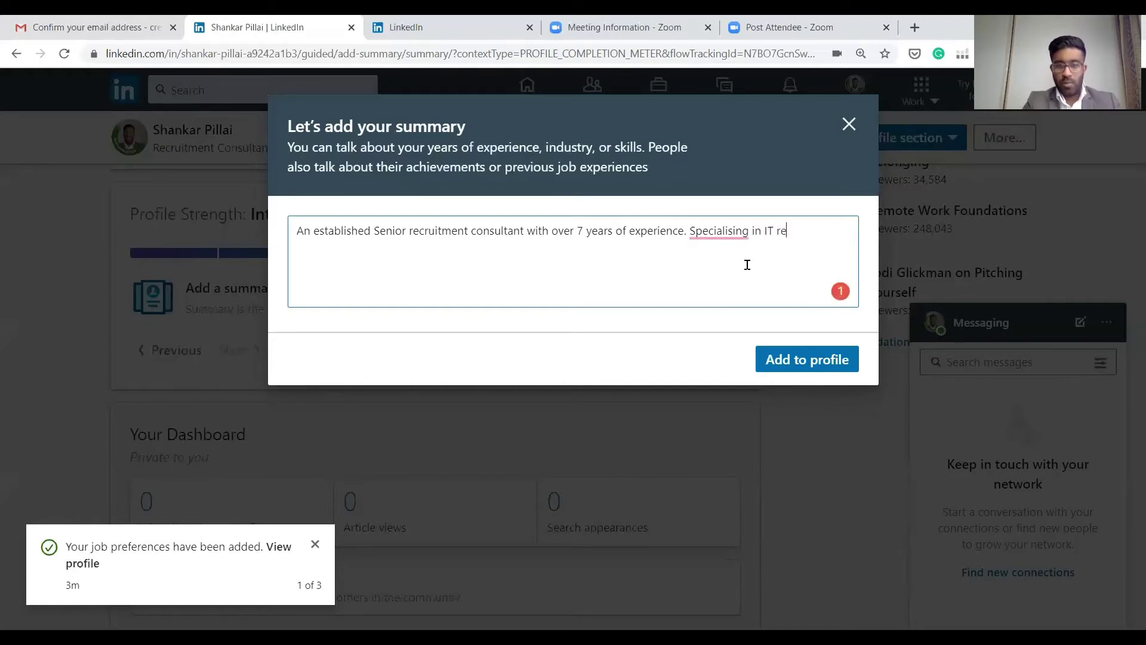
pyautogui.write('cruitment')
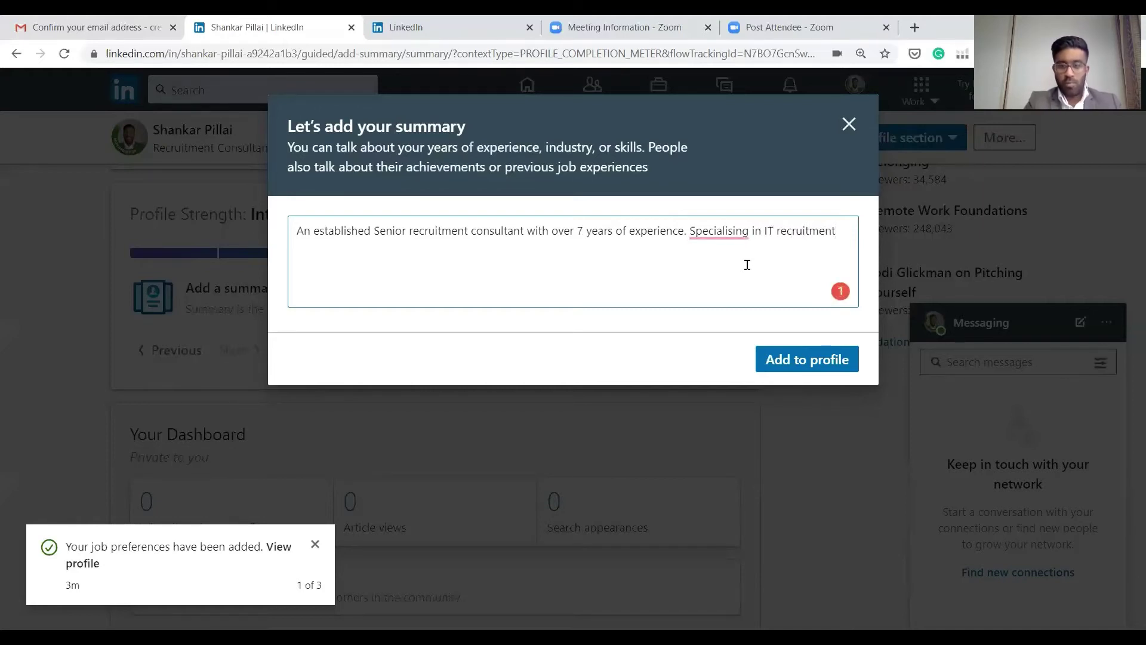
pyautogui.write(', having ')
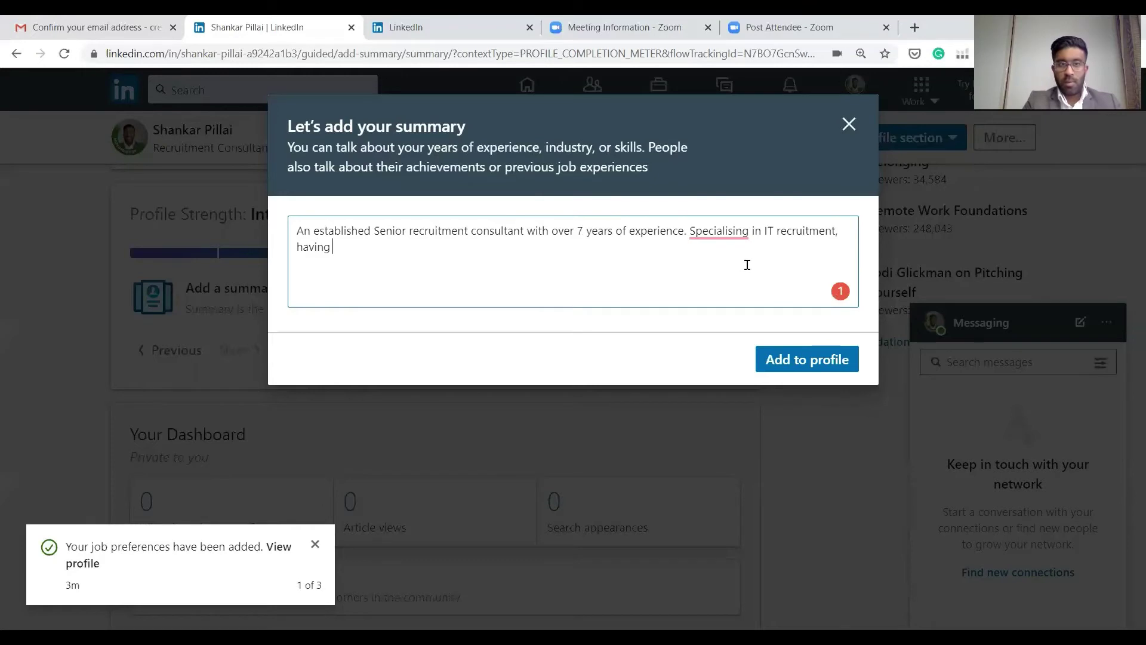
pyautogui.write('had experience i')
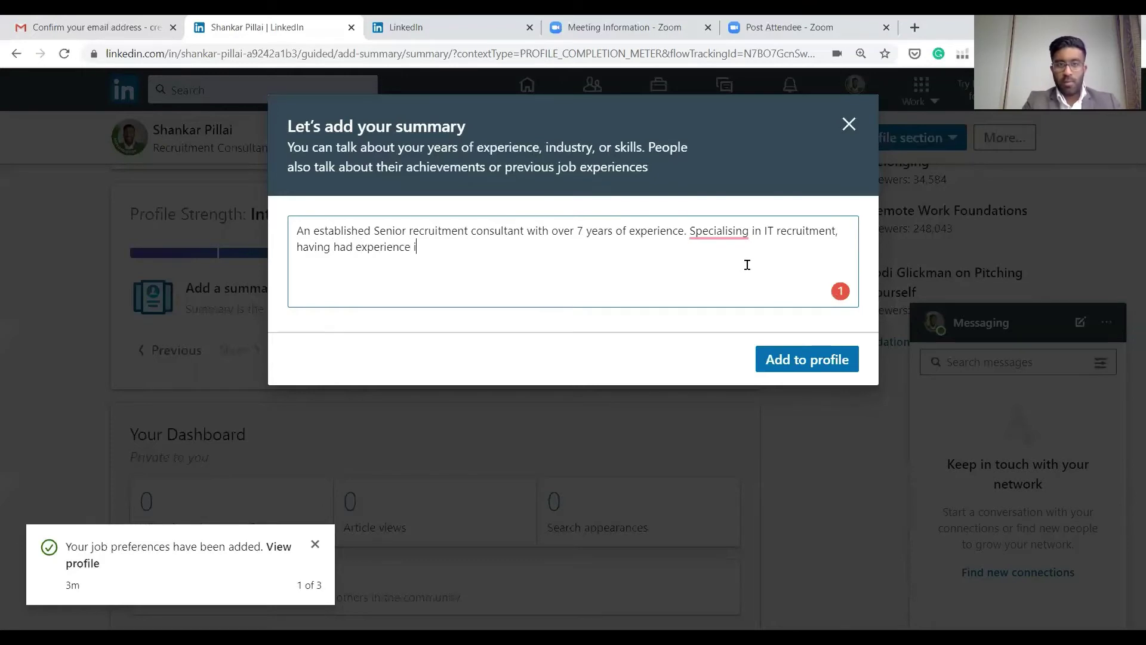
pyautogui.write('n agency')
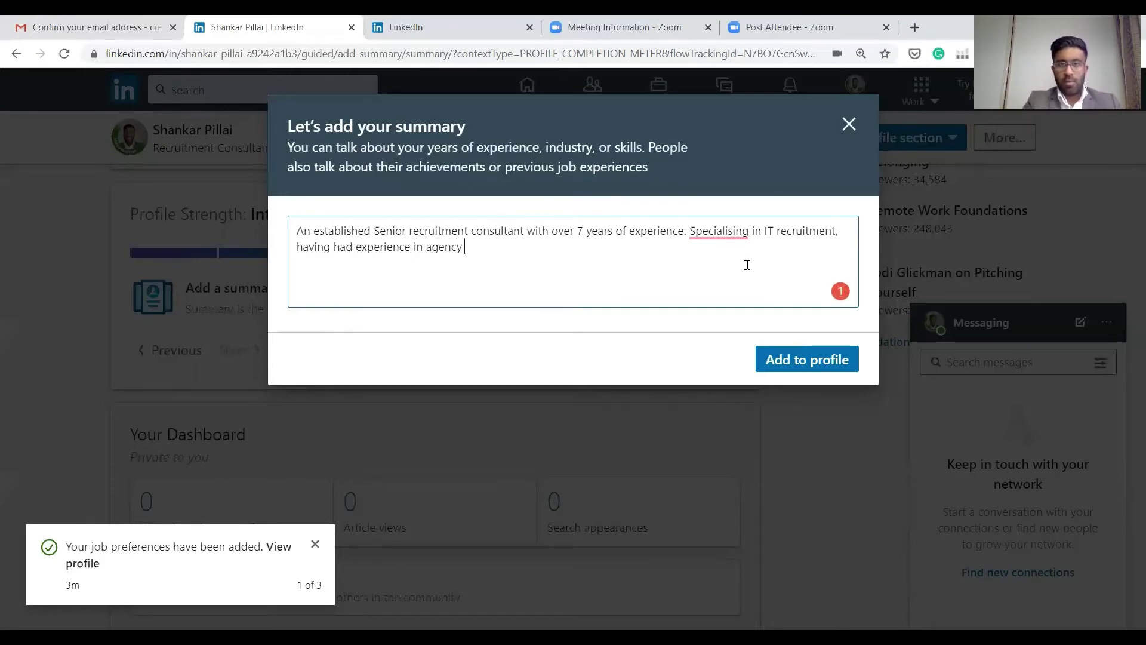
pyautogui.write(' and internal recruitment ')
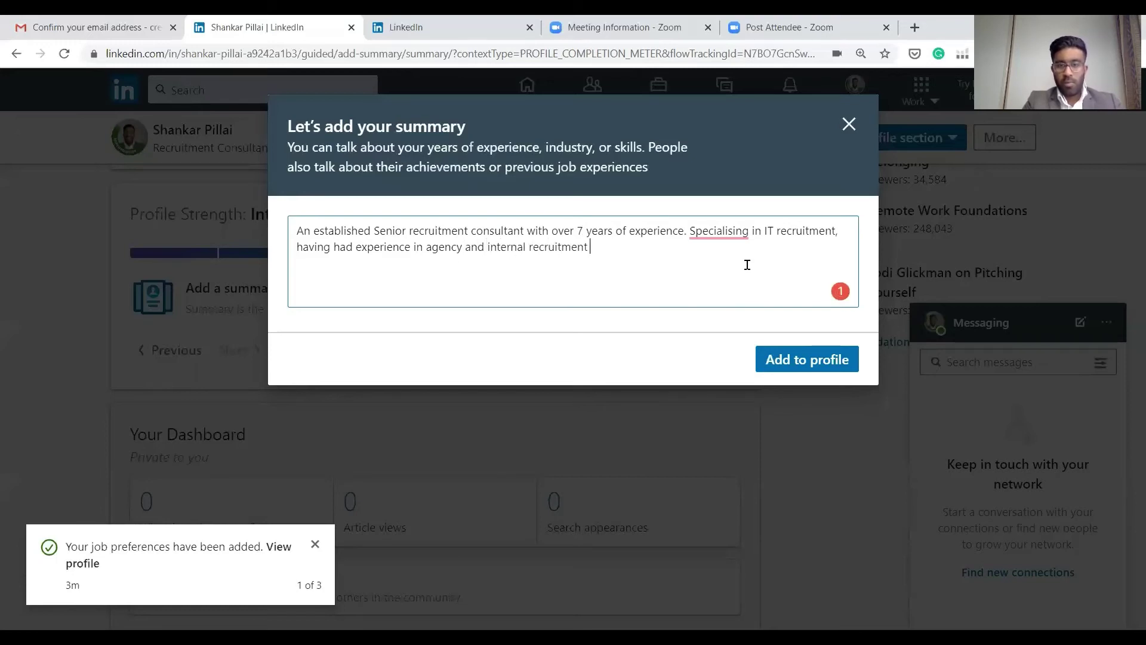
pyautogui.write('functions.')
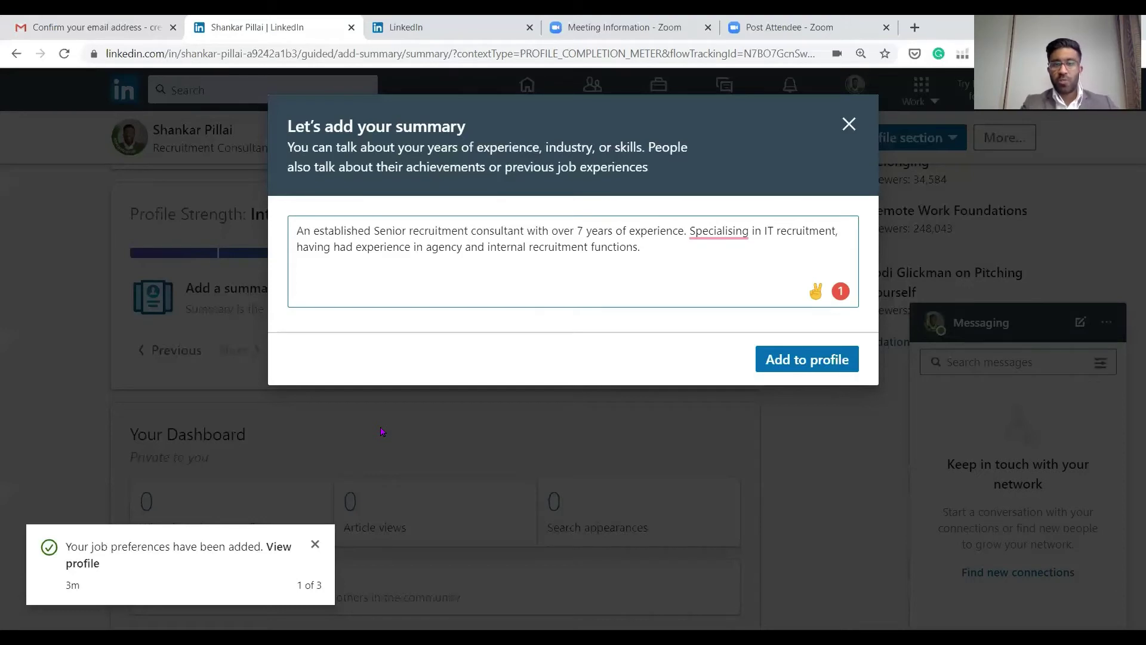
pyautogui.write('The area ')
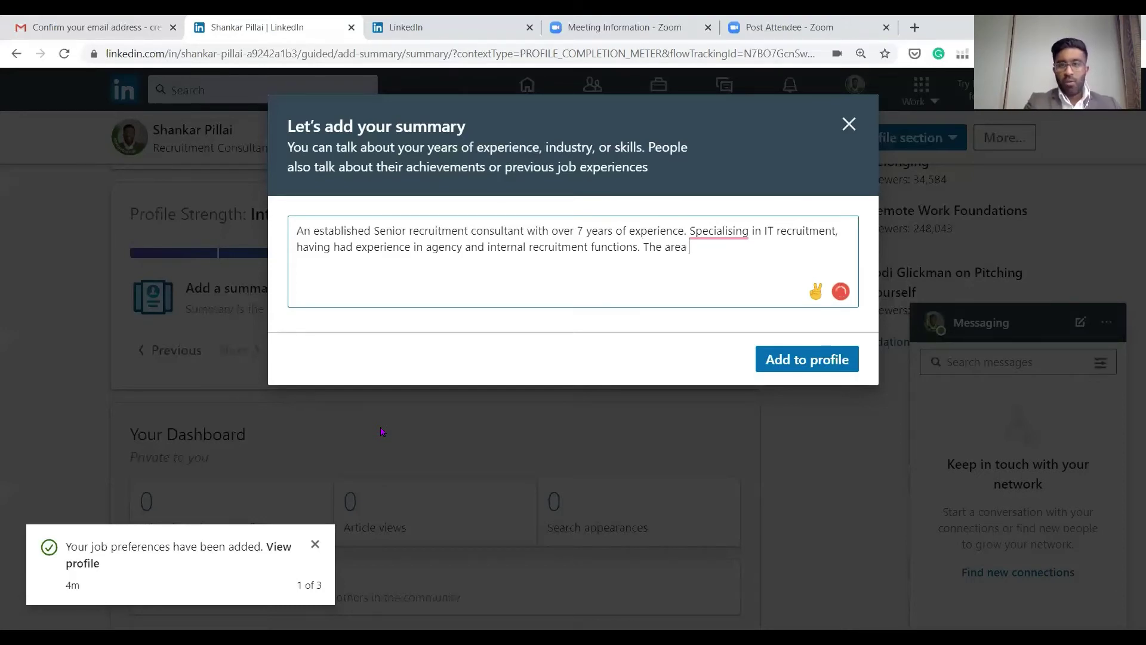
pyautogui.write('of specialis')
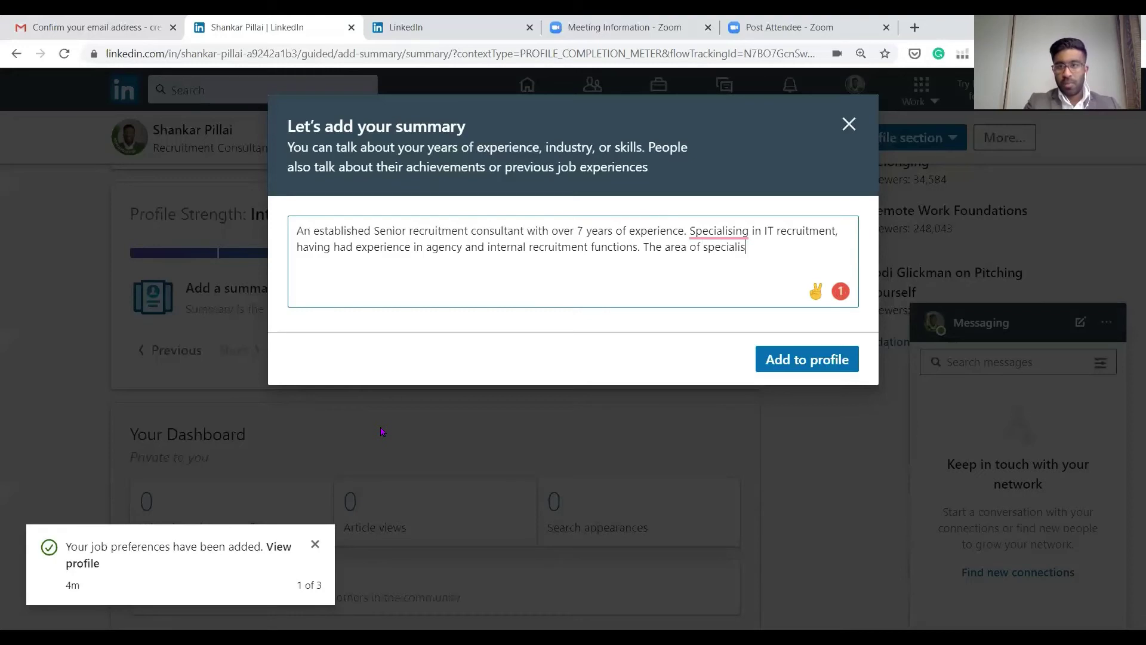
pyautogui.write('ation is withi')
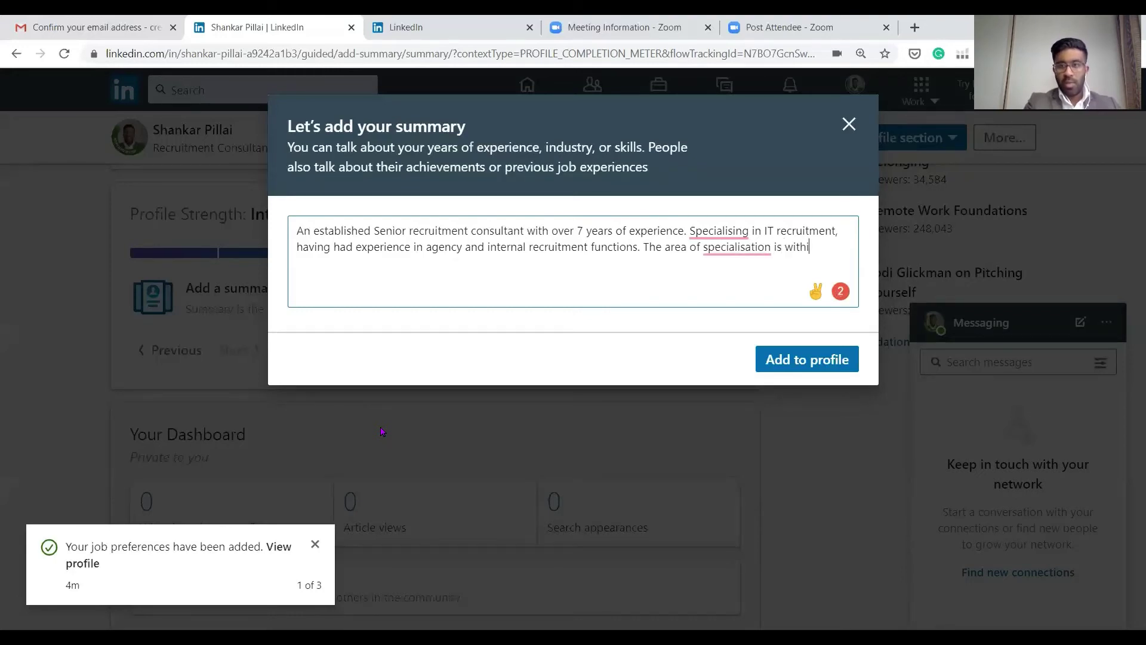
pyautogui.write('n Project ')
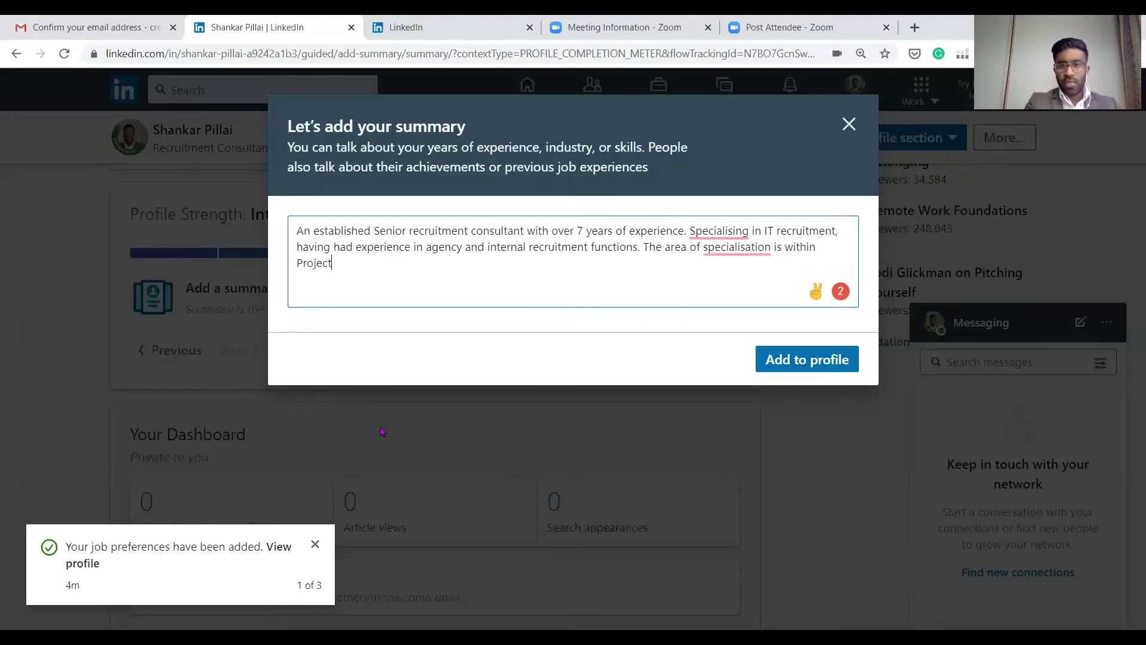
pyautogui.write('space and')
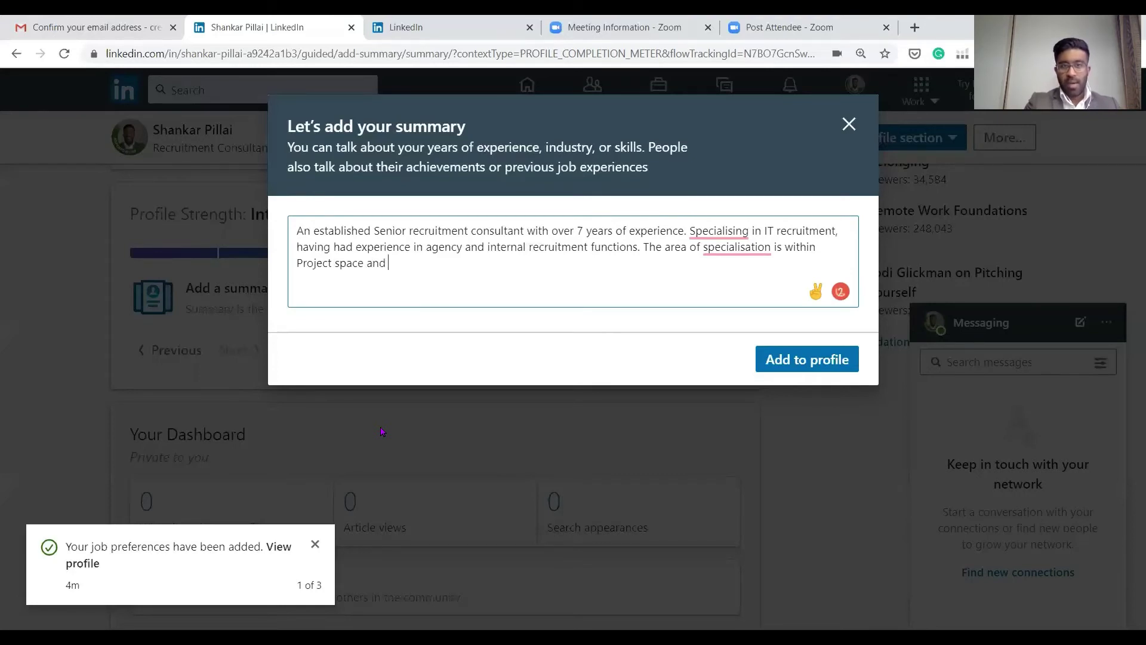
pyautogui.press('BackSpace')
pyautogui.press('BackSpace')
pyautogui.press('BackSpace')
pyautogui.press('BackSpace')
pyautogui.press('BackSpace')
pyautogui.press('BackSpace')
pyautogui.press('BackSpace')
pyautogui.press('BackSpace')
pyautogui.write('business transformation space and cyber security')
pyautogui.press('BackSpace')
pyautogui.write('.')
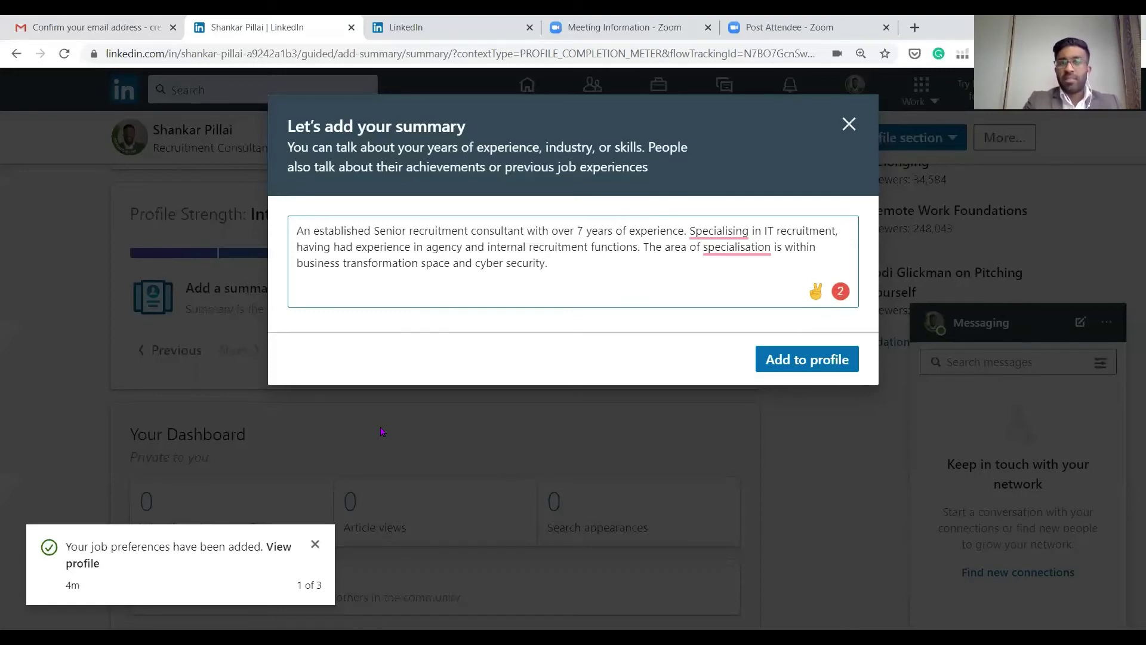
pyautogui.press('Return')
pyautogui.press('Return')
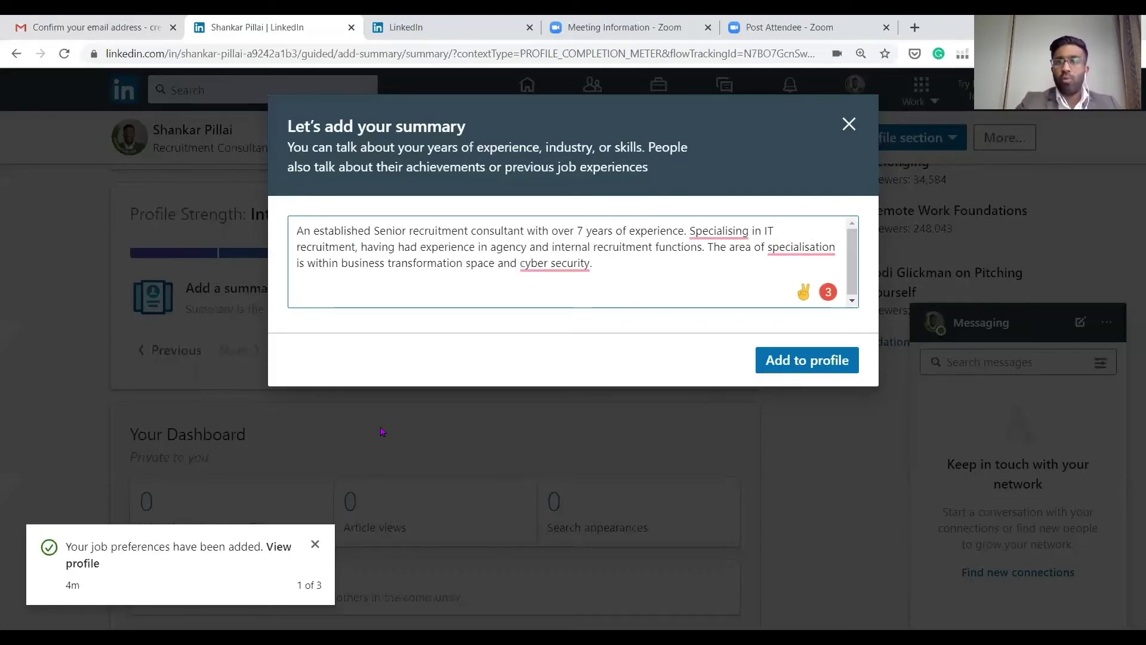
pyautogui.moveTo(588, 265)
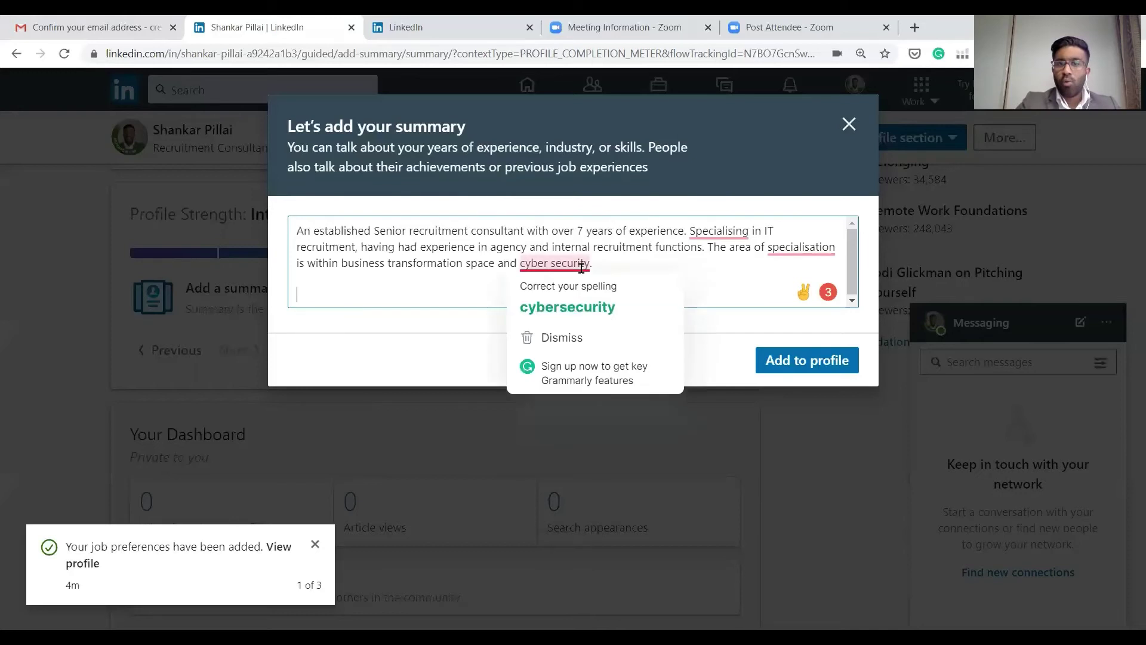
pyautogui.click(593, 307)
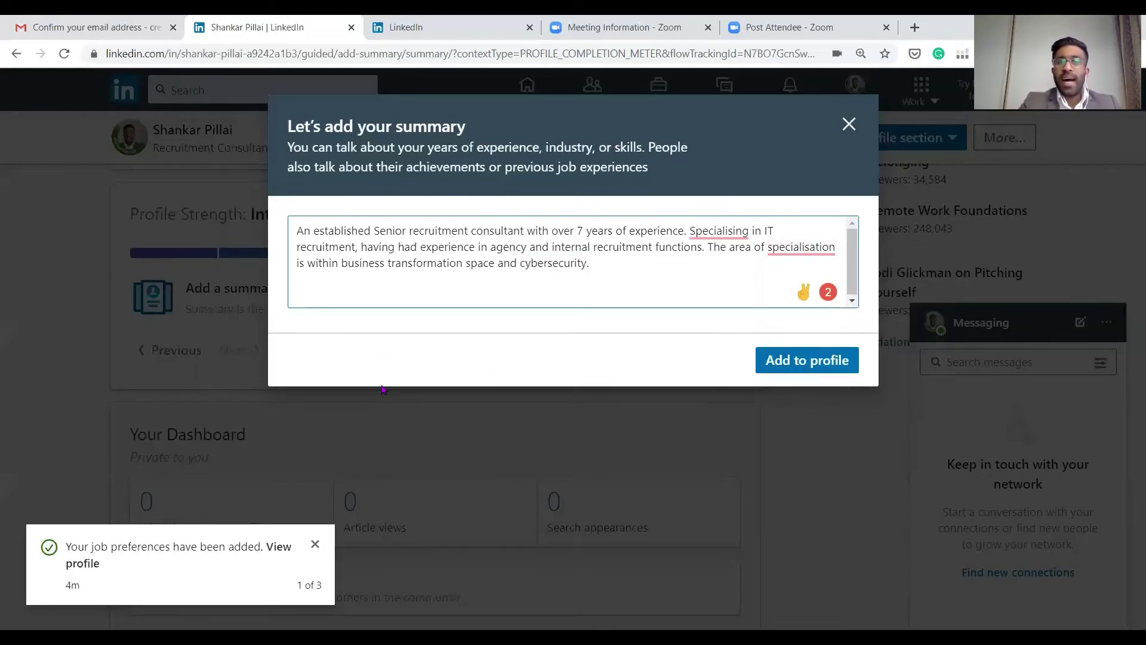
pyautogui.press('Return')
pyautogui.press('Return')
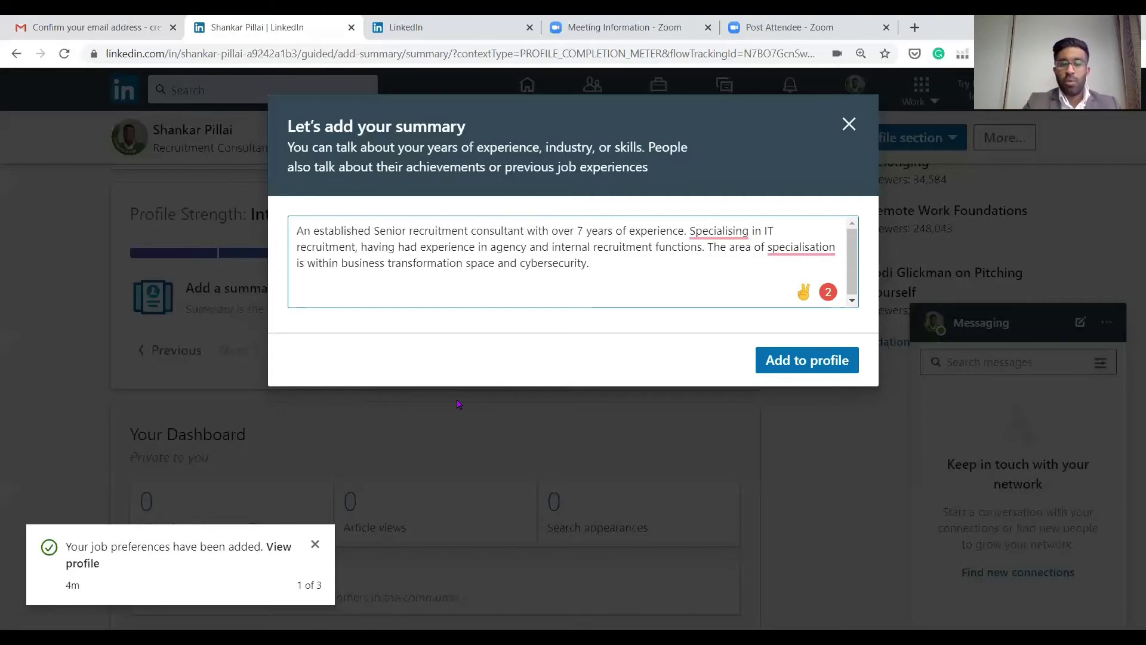
# Add a 'Technology CRM:' list with '- PageUp' and '- Saleforce' lines
pyautogui.write('technology')
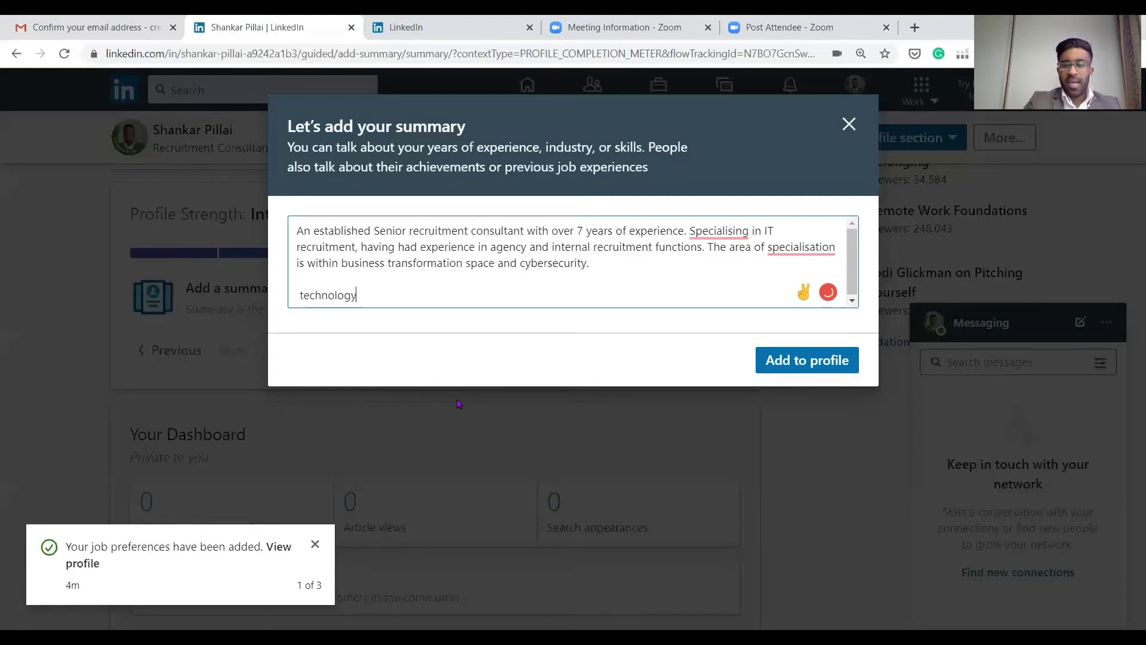
pyautogui.press('Home')
pyautogui.press('Delete')
pyautogui.write('T')
pyautogui.press('End')
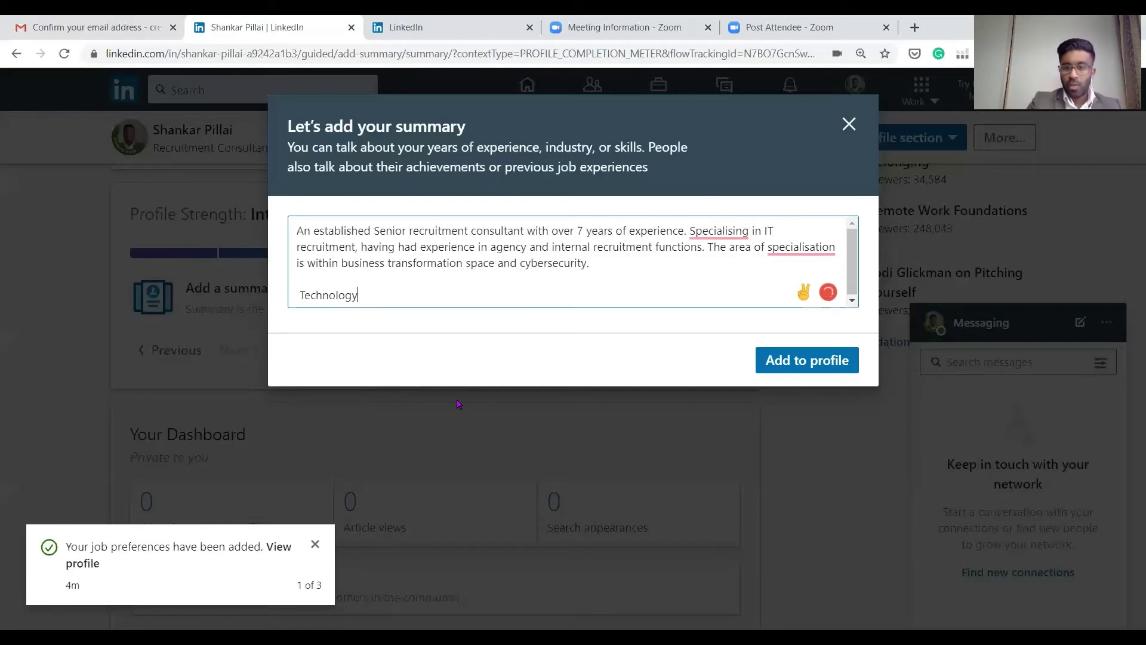
pyautogui.write('CRM:')
pyautogui.press('Return')
pyautogui.write('- ')
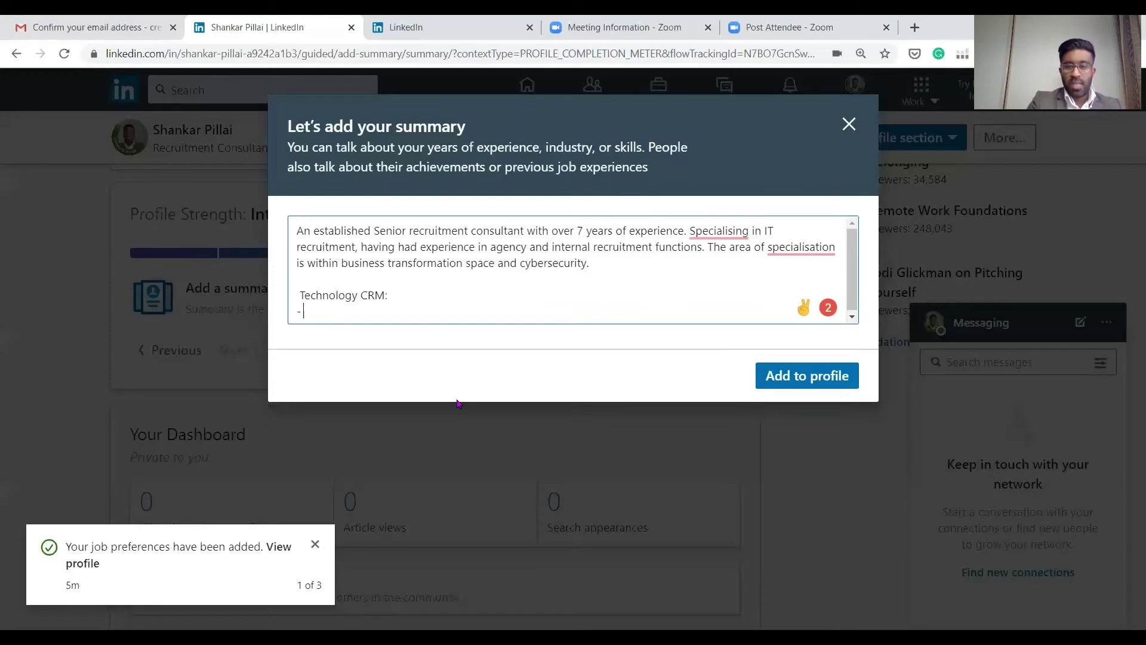
pyautogui.write('PageUp')
pyautogui.press('Return')
pyautogui.write('- Saleforce')
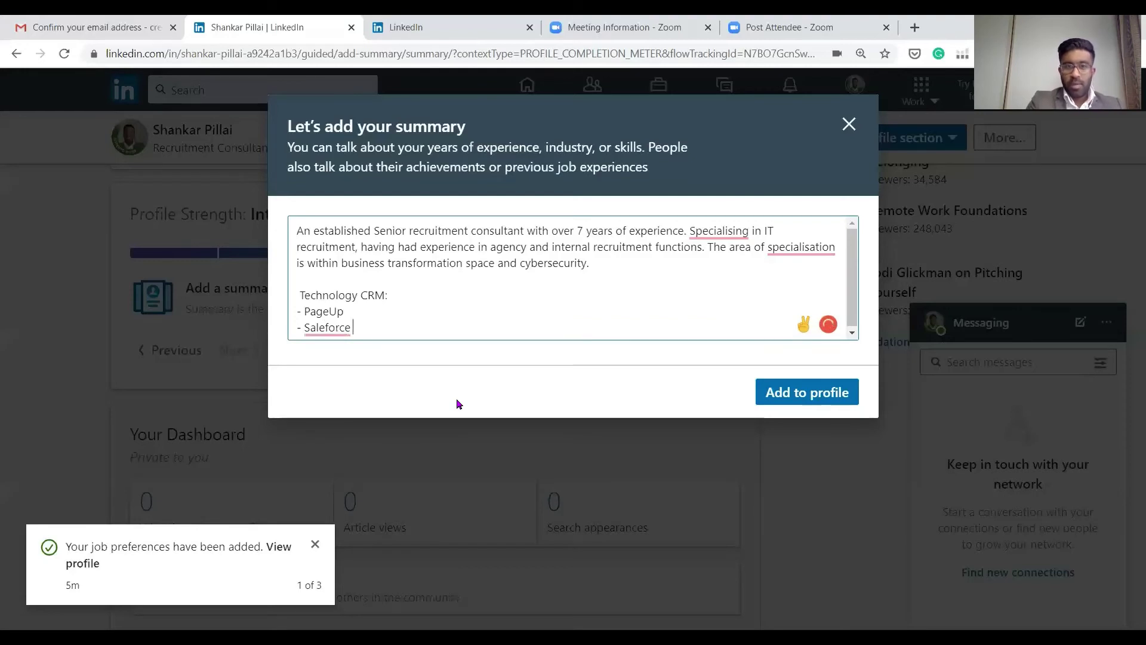
pyautogui.press('Return')
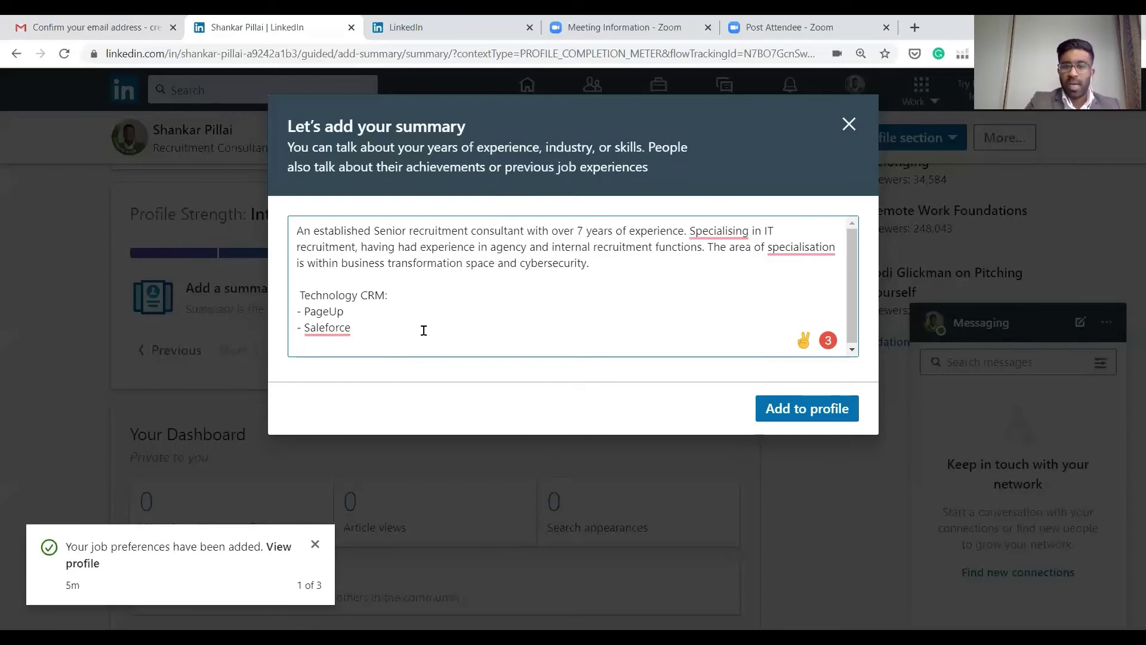
# Remove the extra quoted Salesforce text and save the summary to the profile
pyautogui.write('"Sale')
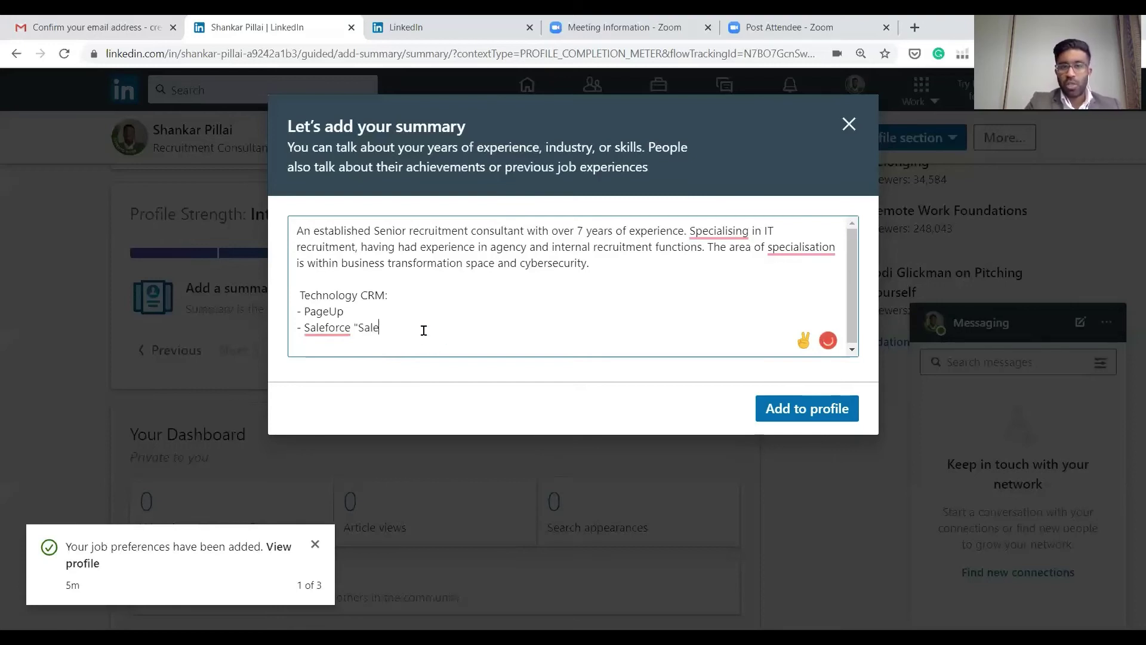
pyautogui.write('sforce')
pyautogui.press('BackSpace')
pyautogui.press('BackSpace')
pyautogui.press('BackSpace')
pyautogui.press('BackSpace')
pyautogui.press('BackSpace')
pyautogui.press('BackSpace')
pyautogui.write('force"')
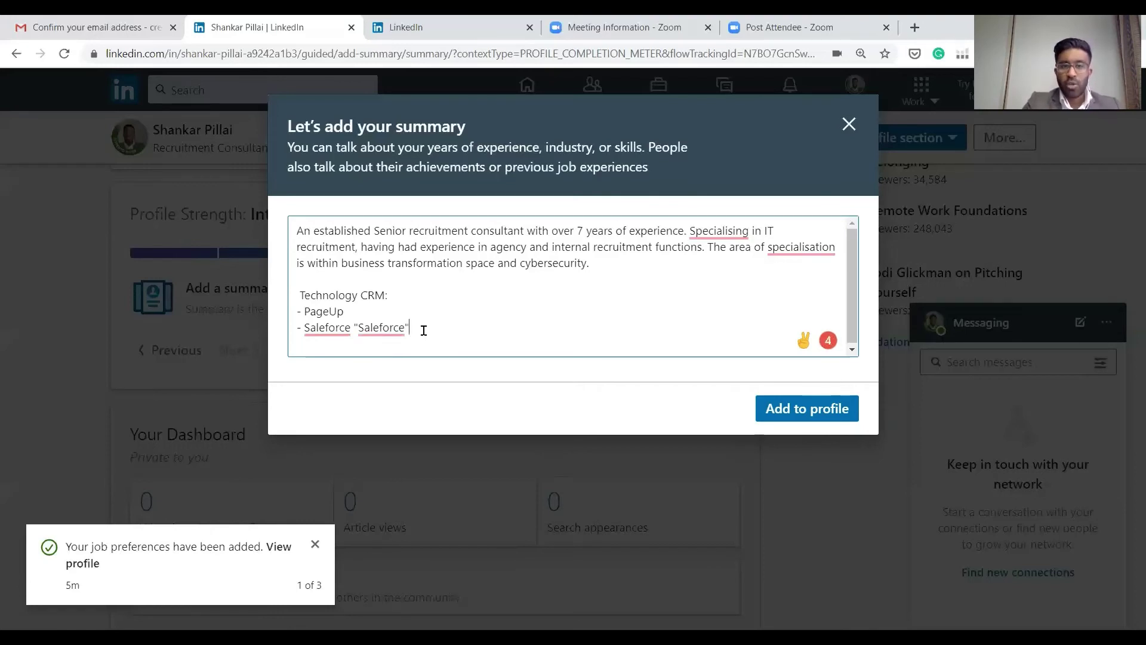
pyautogui.press('BackSpace')
pyautogui.press('BackSpace')
pyautogui.press('BackSpace')
pyautogui.press('BackSpace')
pyautogui.press('BackSpace')
pyautogui.press('BackSpace')
pyautogui.press('BackSpace')
pyautogui.press('BackSpace')
pyautogui.press('BackSpace')
pyautogui.press('BackSpace')
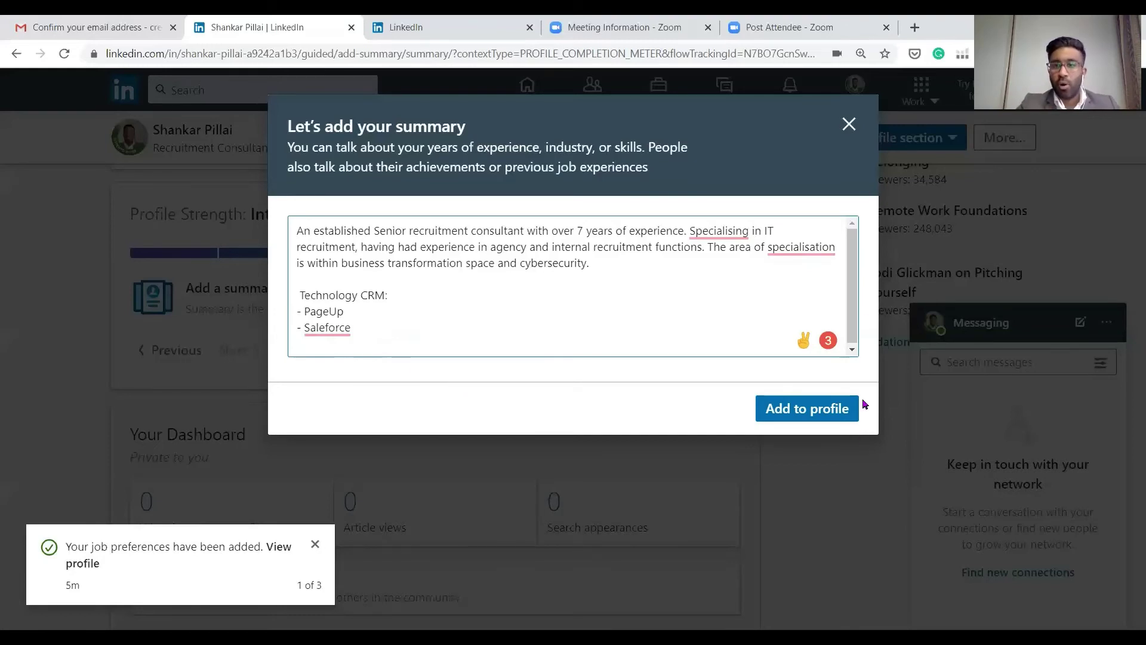
pyautogui.click(828, 411)
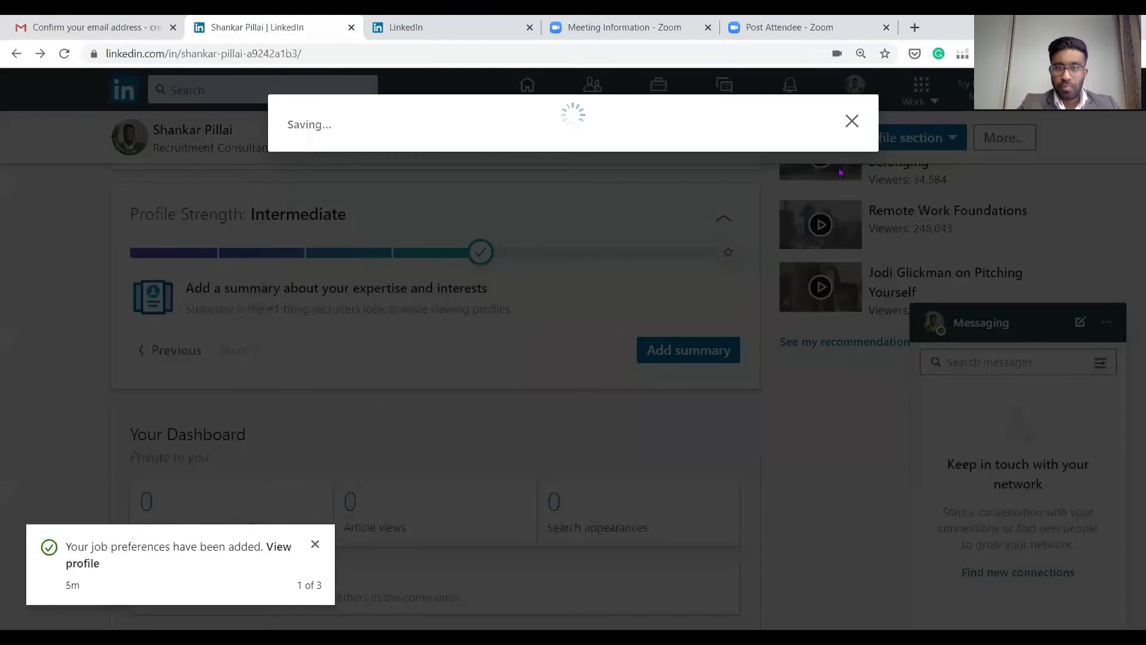
# Review the About, Experience and Education sections, then open Westpac search results from the experience entry
pyautogui.scroll(-8, 614, 255)
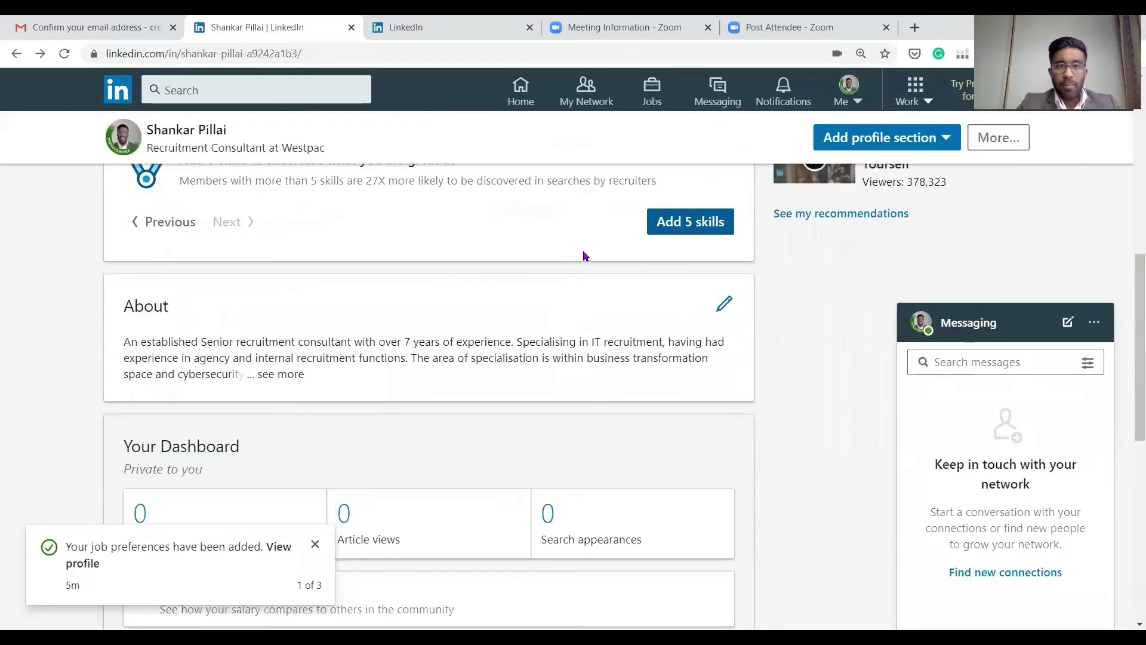
pyautogui.scroll(-7, 584, 256)
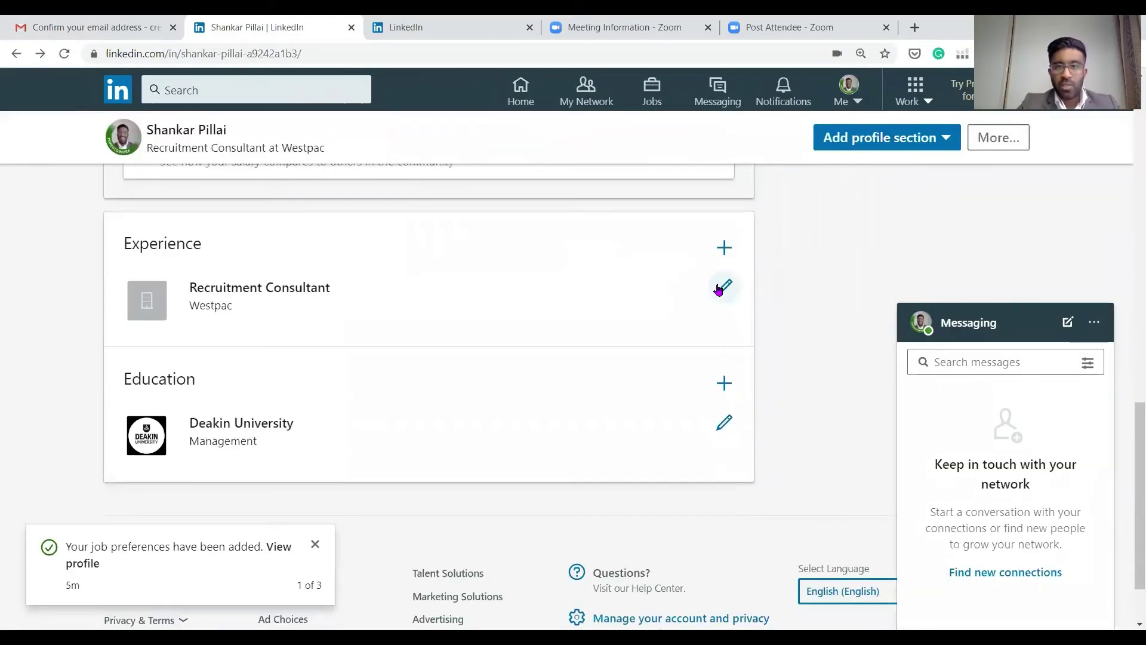
pyautogui.scroll(6, 371, 264)
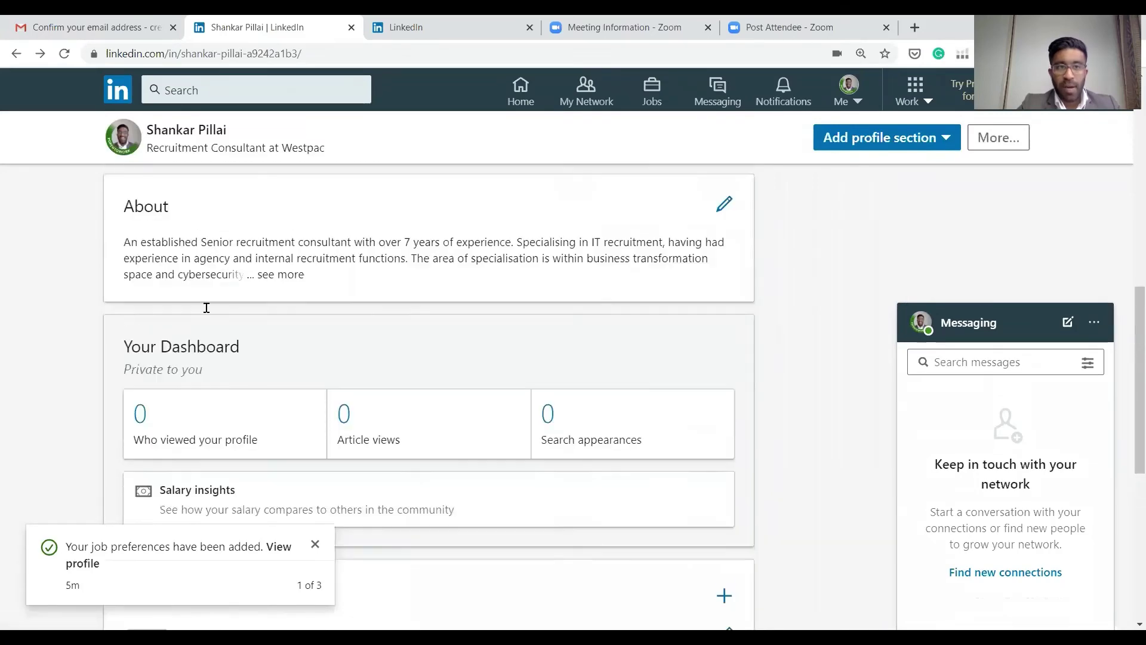
pyautogui.scroll(3, 300, 269)
pyautogui.scroll(-7, 312, 333)
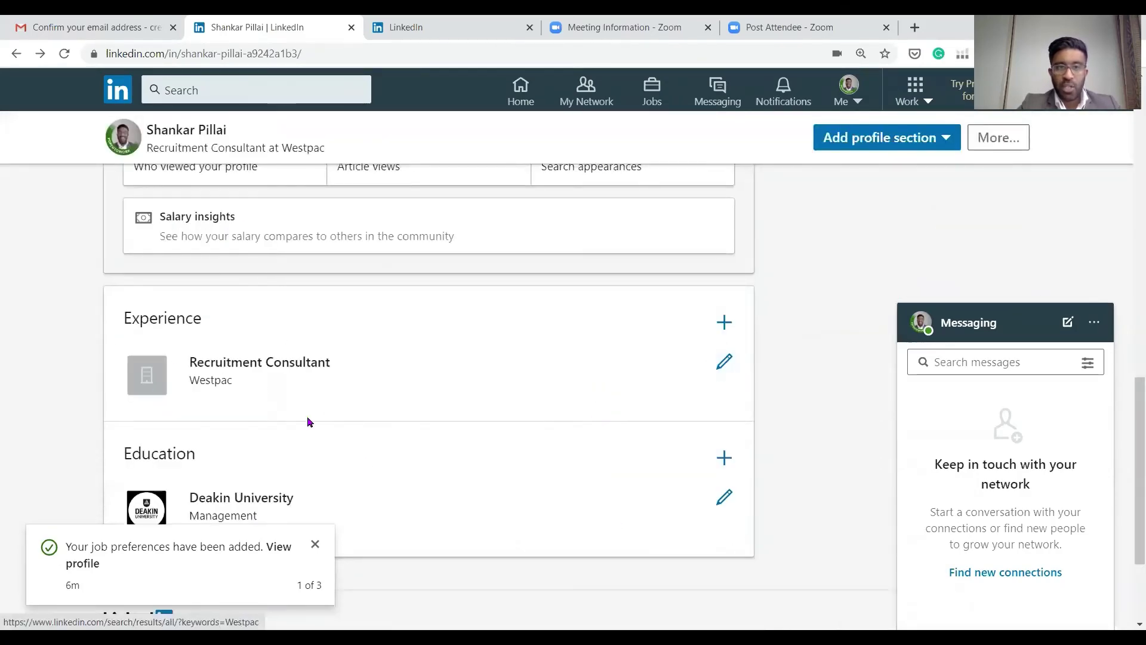
pyautogui.click(139, 378)
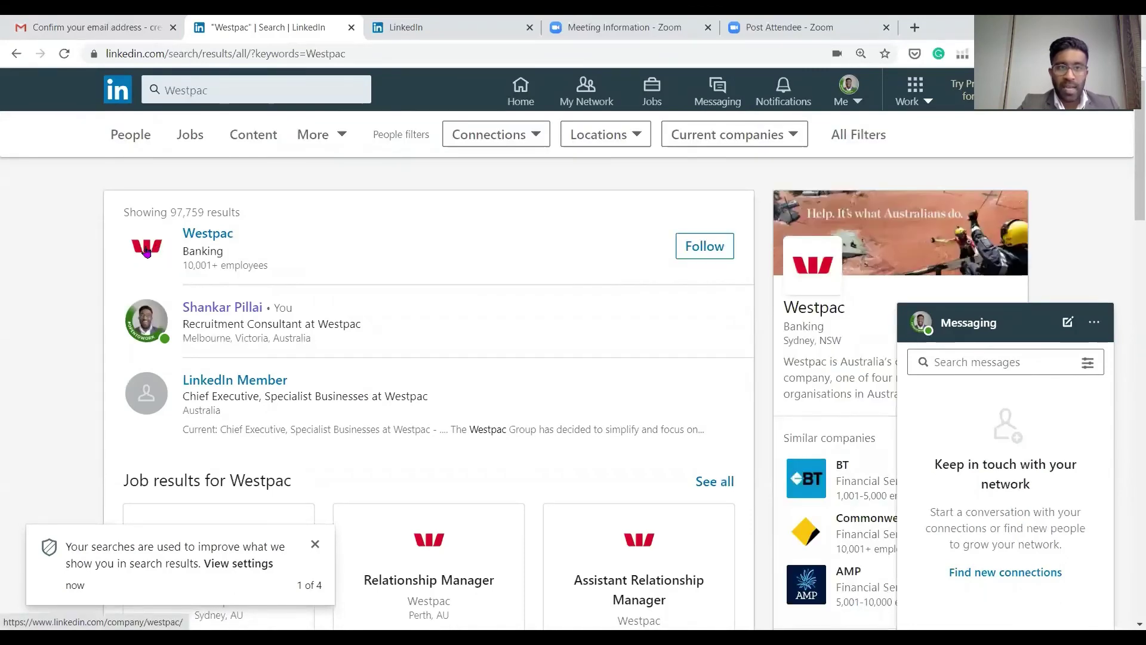
# Visit the Westpac company page, then return to your own profile's Experience and Education sections
pyautogui.click(146, 250)
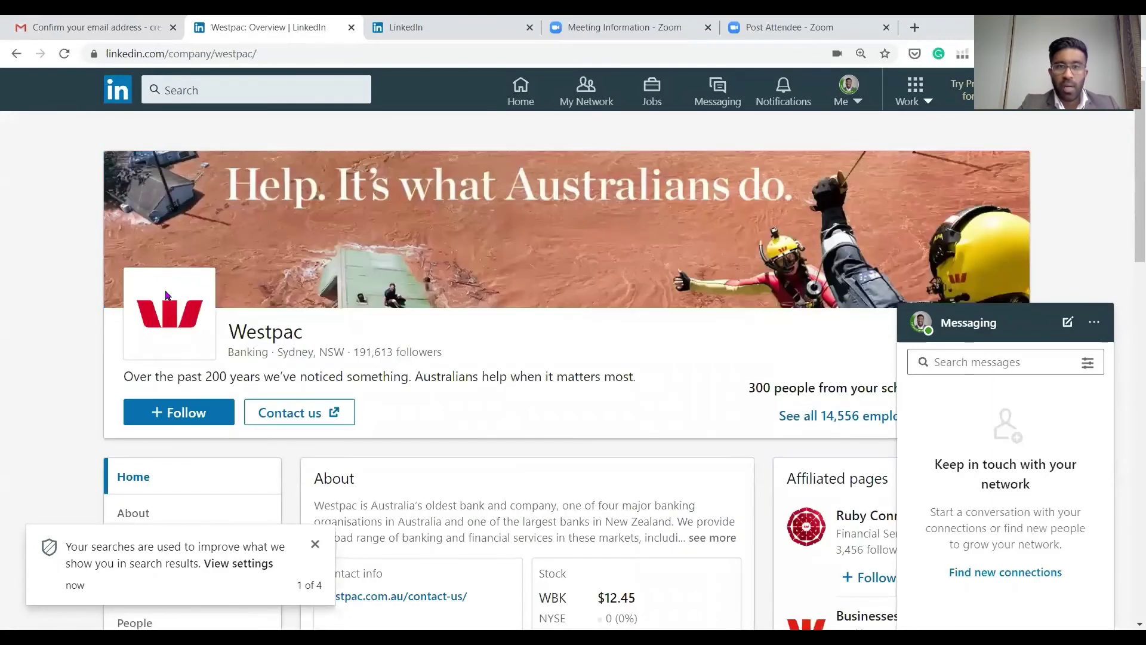
pyautogui.click(16, 54)
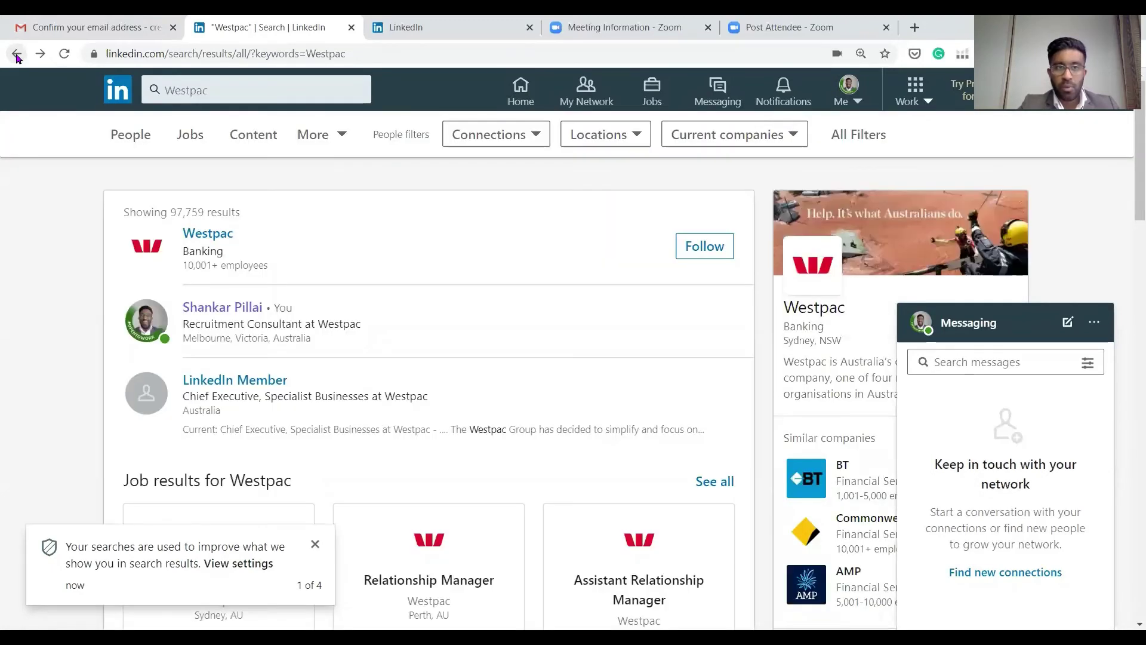
pyautogui.click(16, 54)
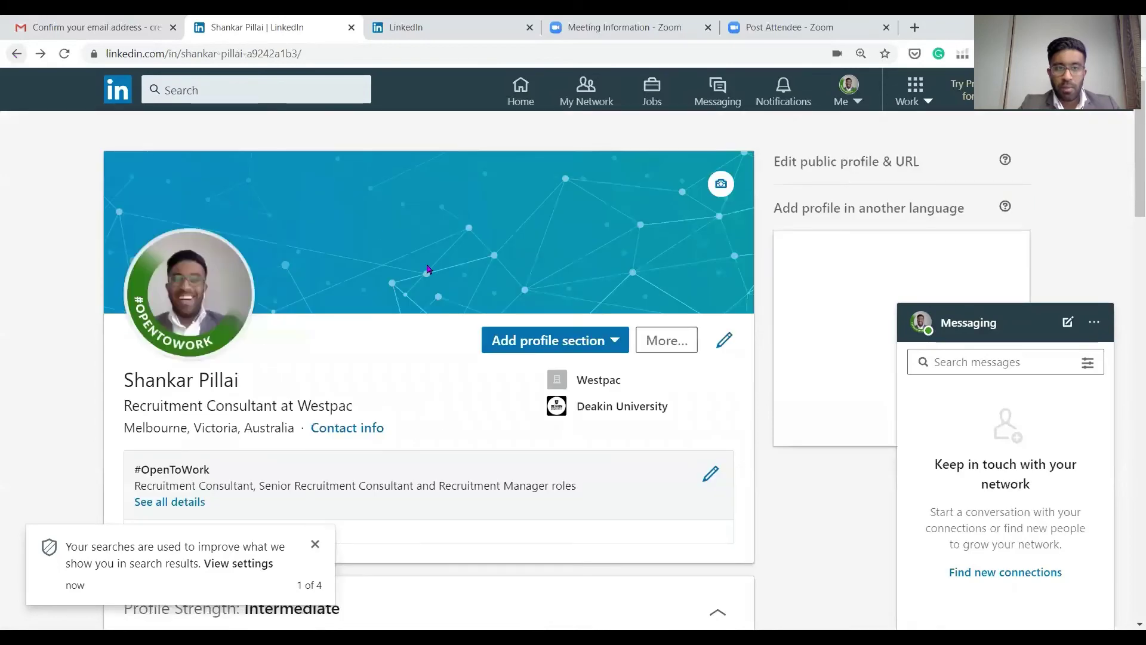
pyautogui.scroll(-5, 425, 275)
pyautogui.scroll(-10, 418, 274)
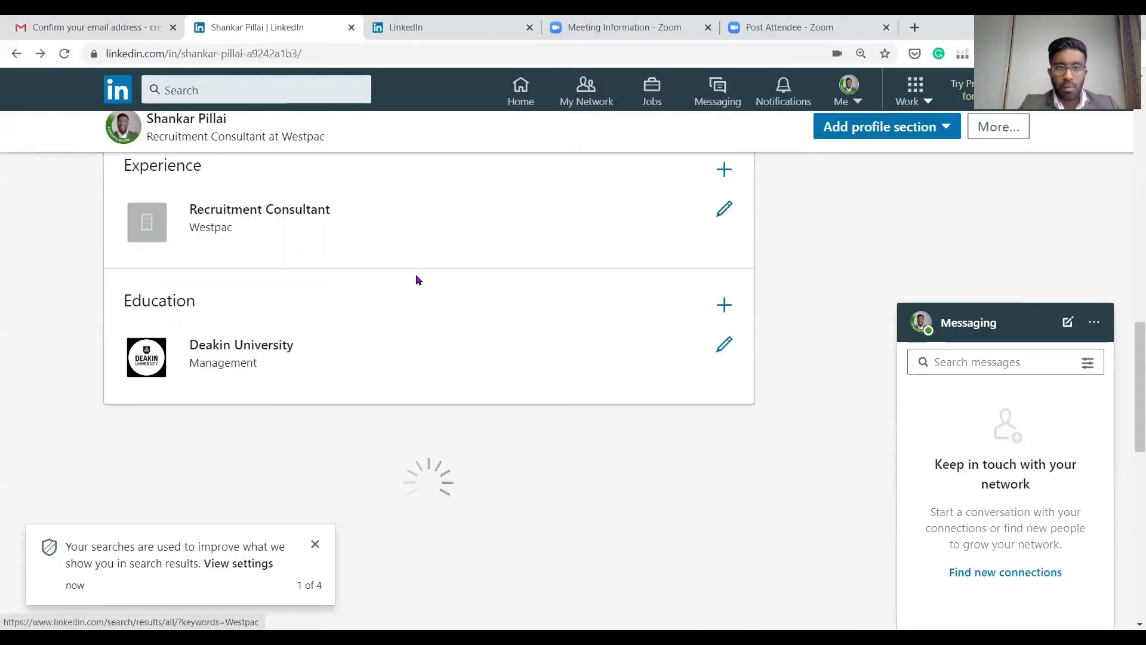
pyautogui.scroll(2, 409, 290)
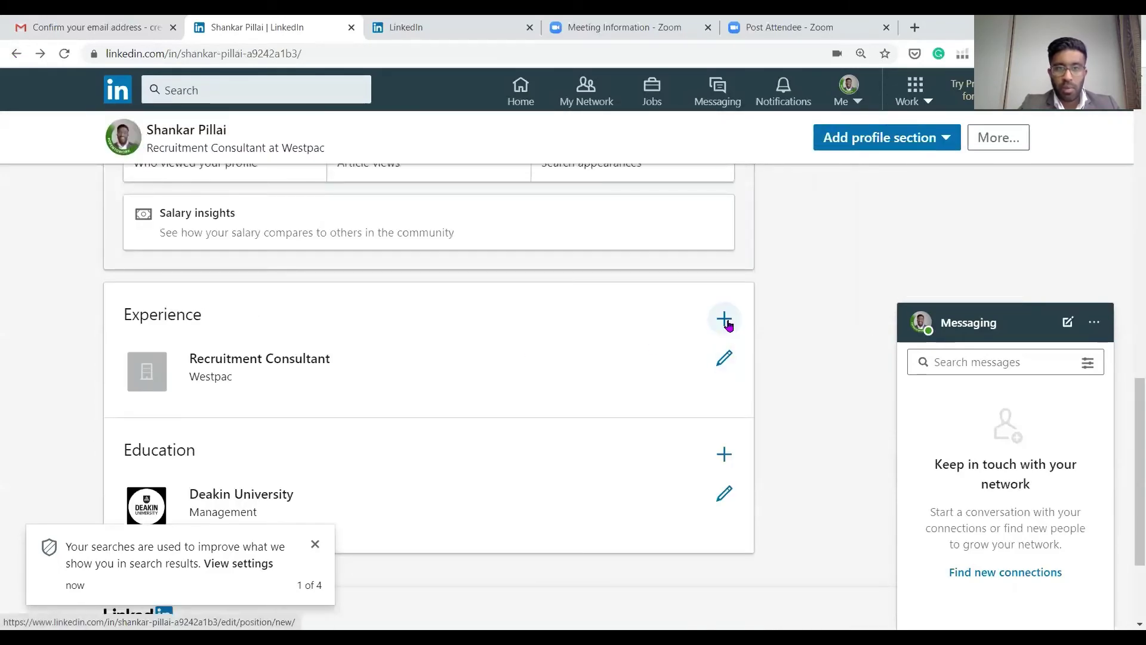
# Edit the Recruitment Consultant role and link it to Westpac's company page
pyautogui.click(726, 341)
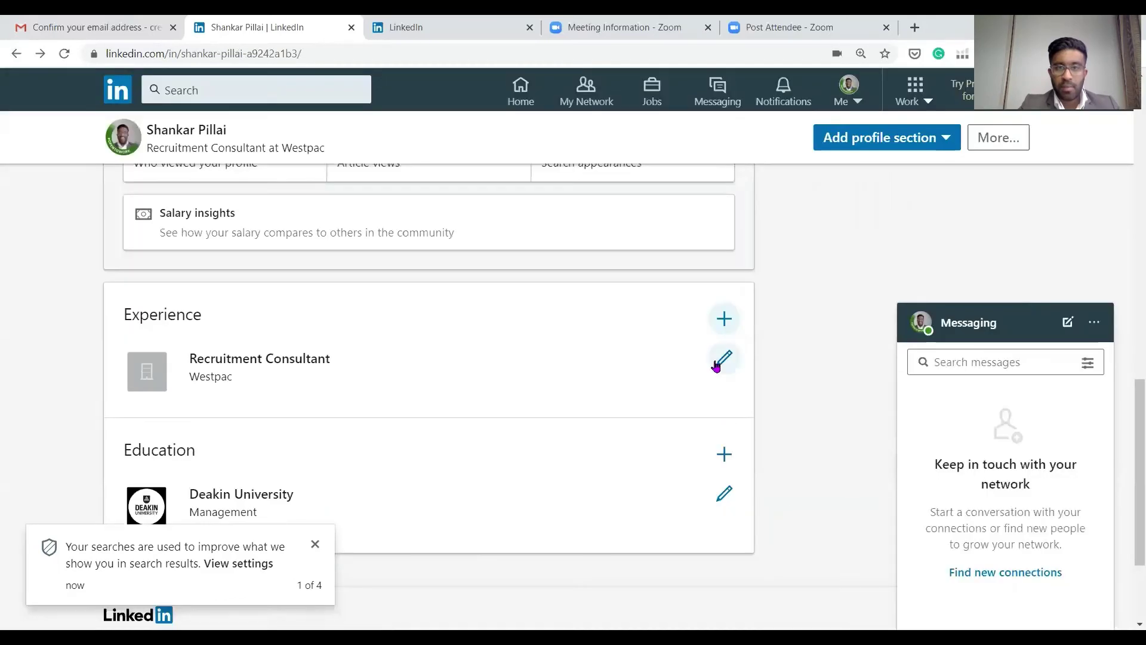
pyautogui.click(726, 361)
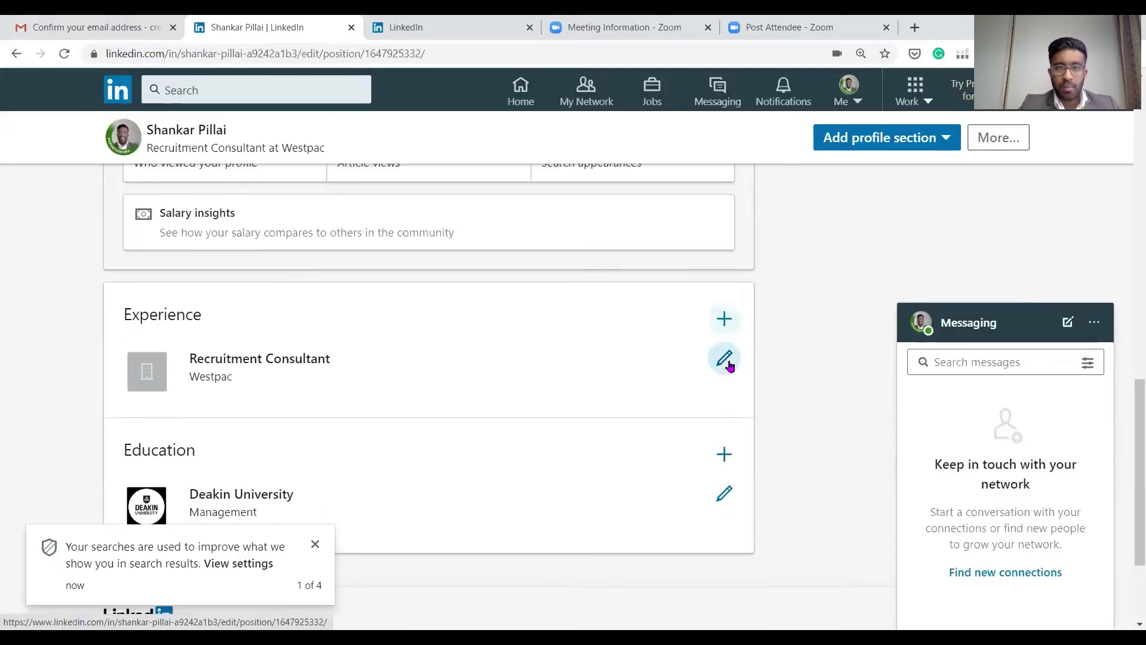
pyautogui.scroll(-3, 425, 217)
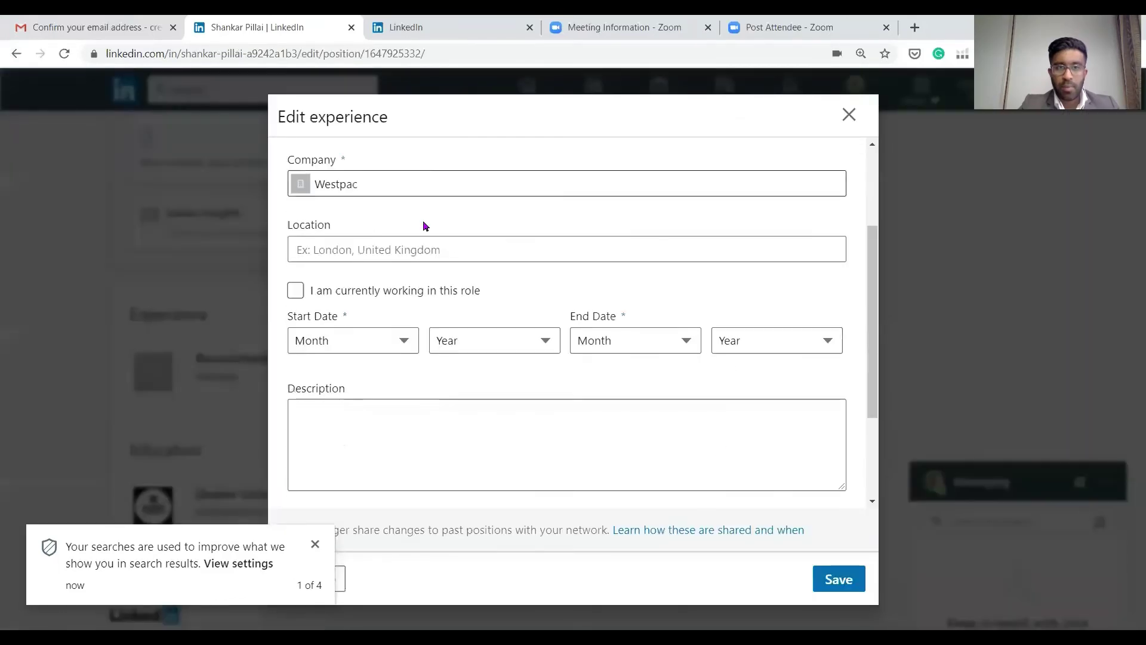
pyautogui.click(443, 184)
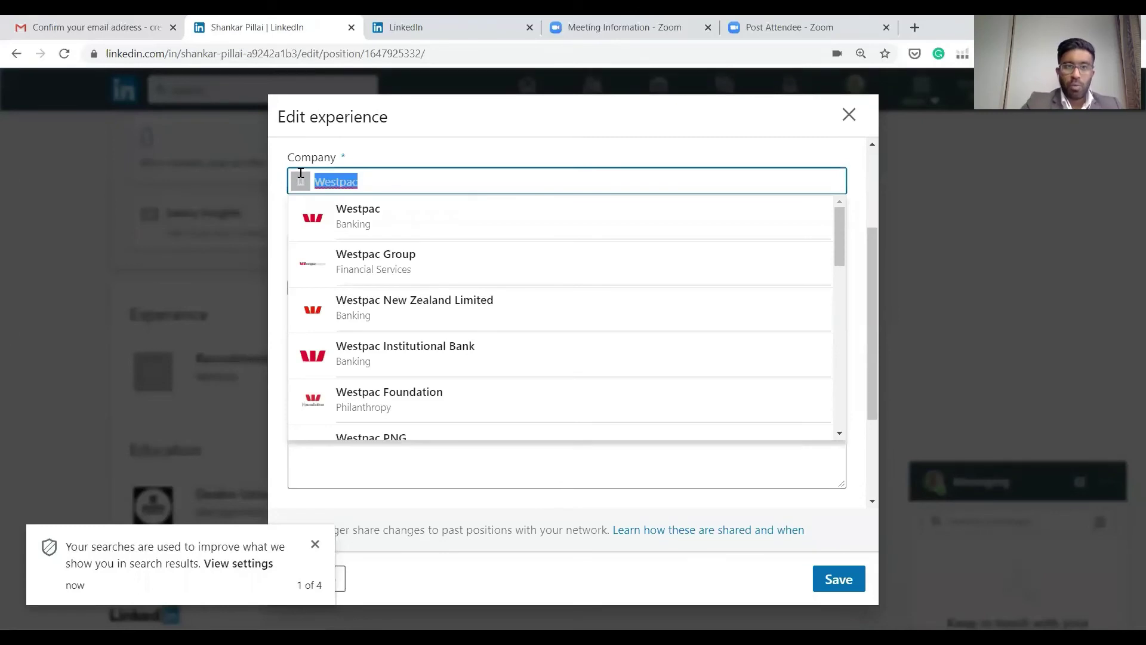
pyautogui.click(360, 224)
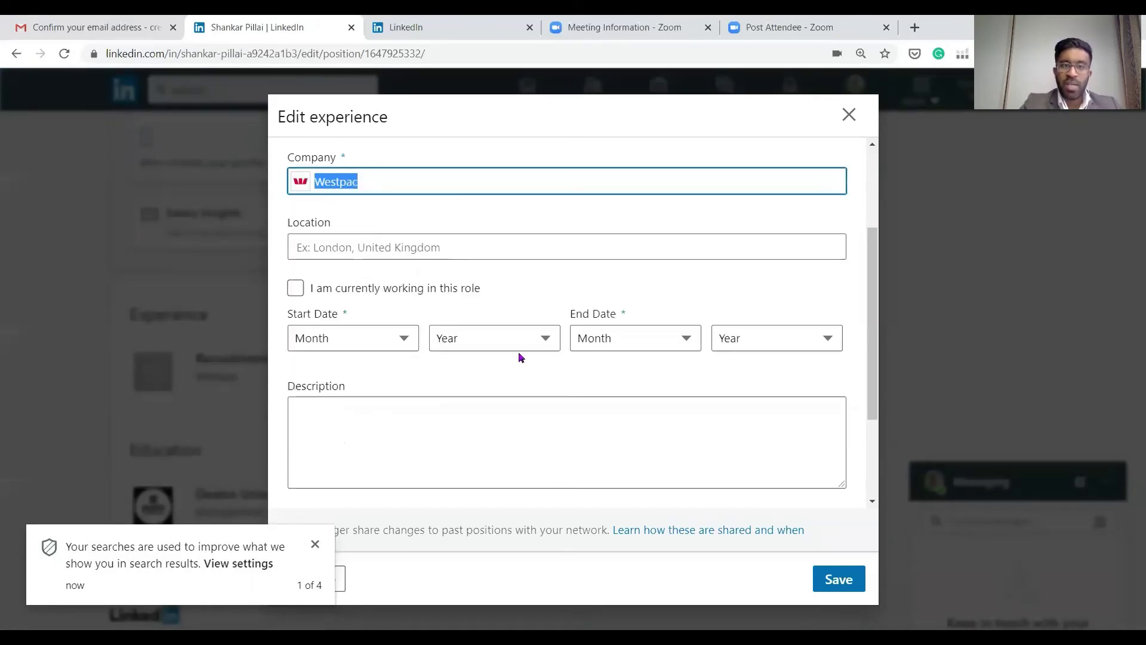
pyautogui.click(506, 400)
pyautogui.scroll(3, 454, 305)
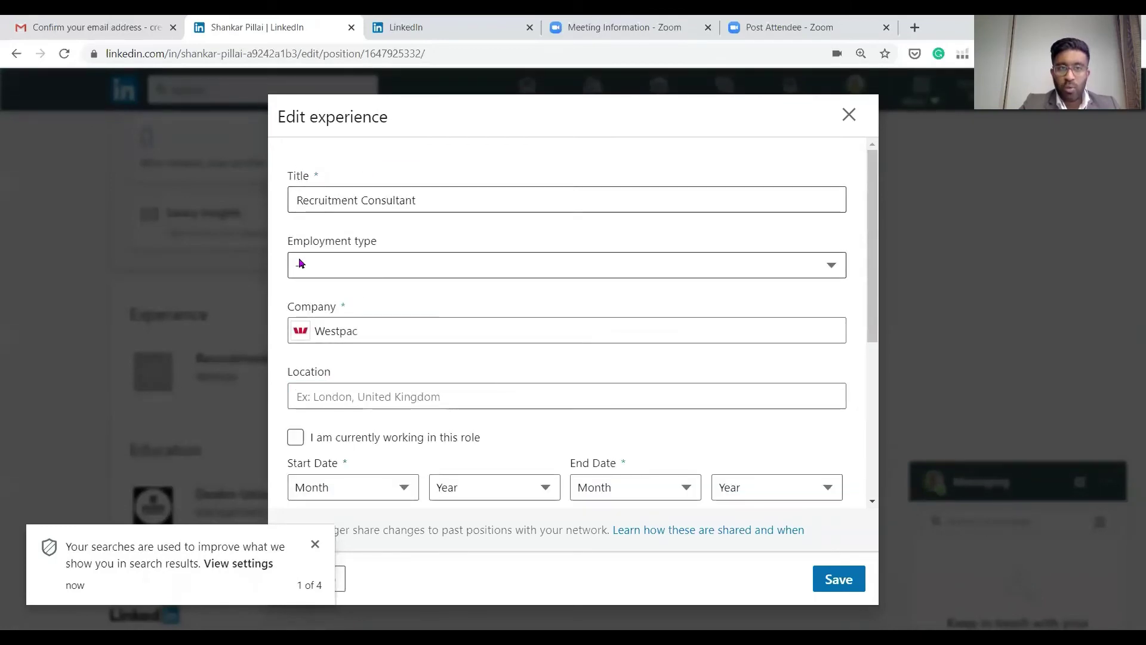
# Set the role to Full-time in Melbourne, Victoria, Australia and mark it current
pyautogui.click(389, 270)
pyautogui.click(381, 317)
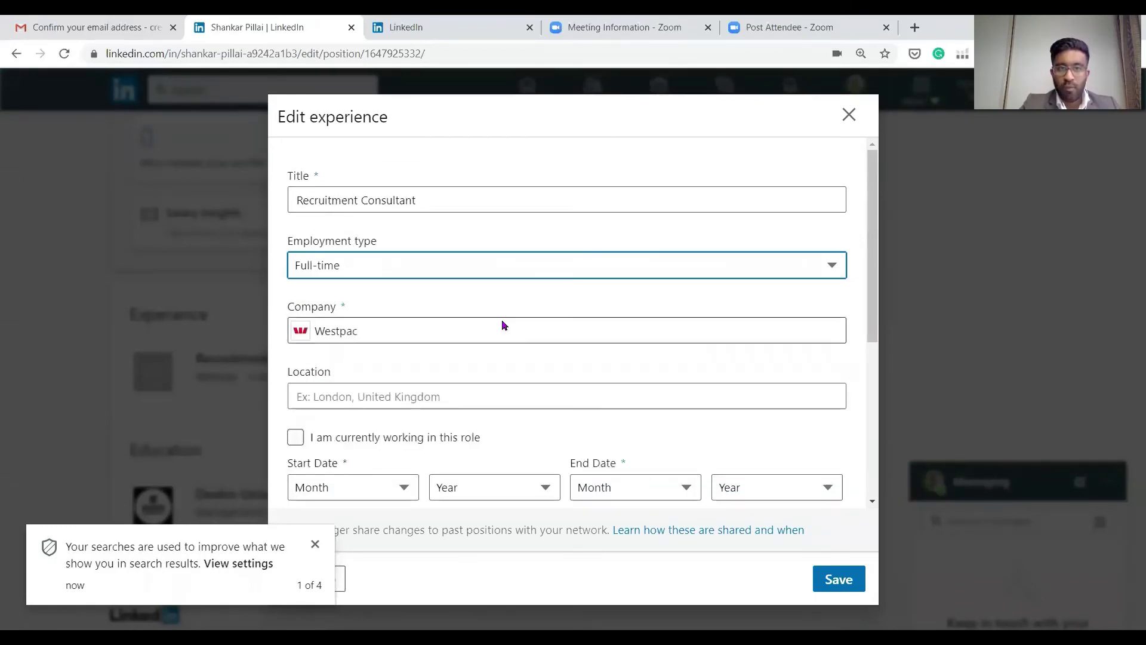
pyautogui.click(427, 394)
pyautogui.write('Melbourne')
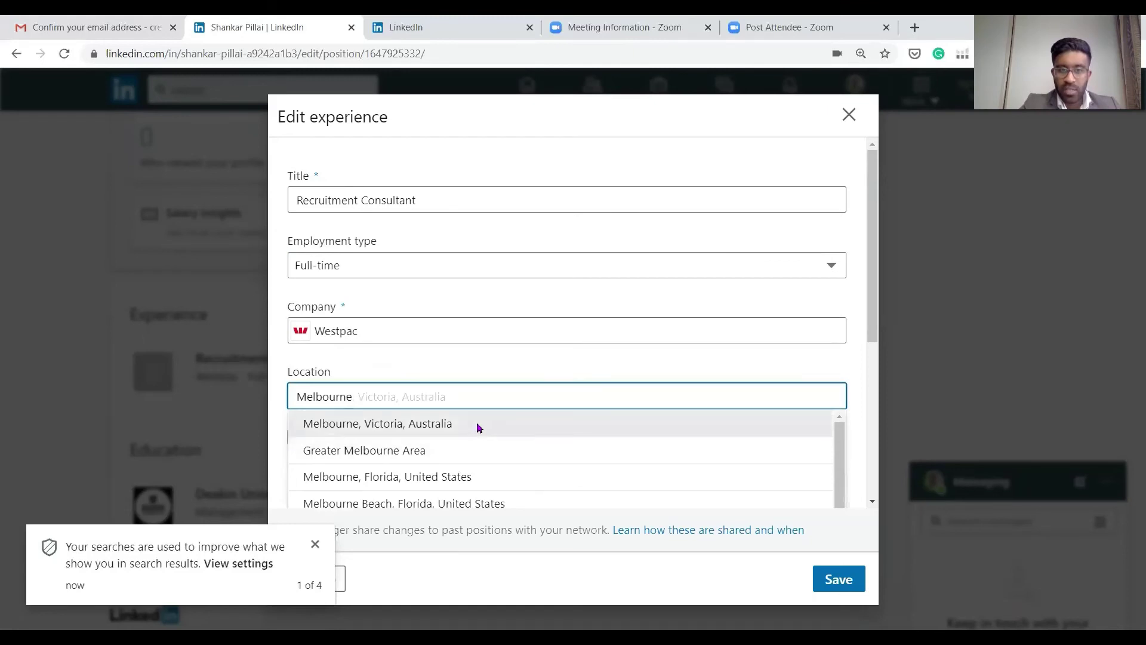
pyautogui.click(477, 423)
pyautogui.scroll(-2, 478, 422)
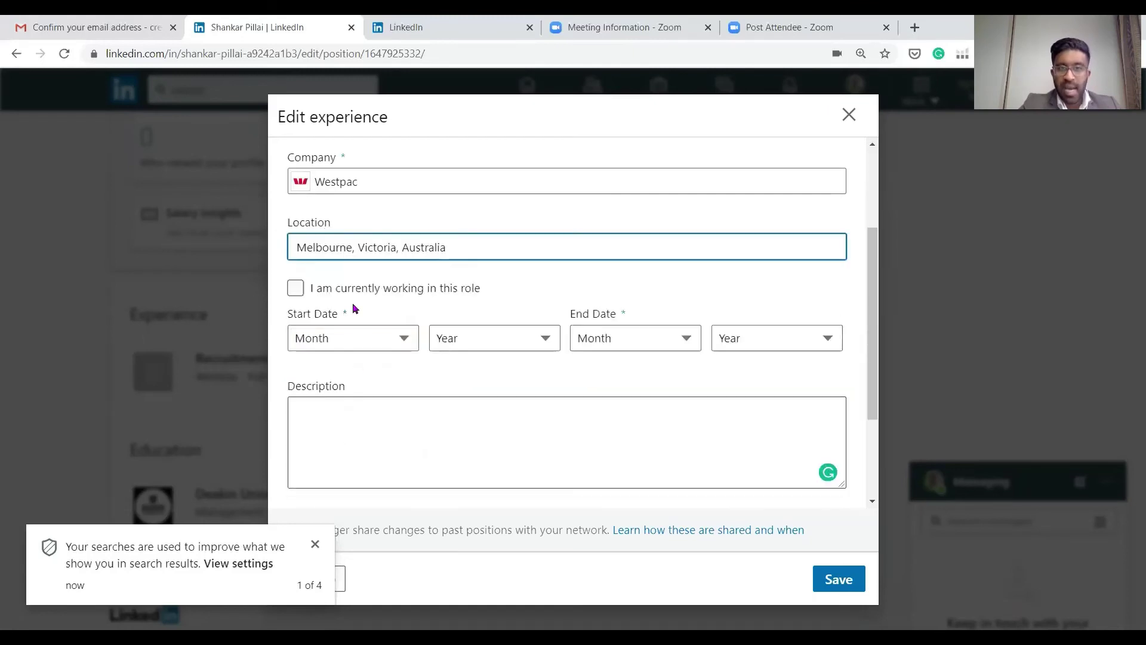
pyautogui.click(296, 289)
pyautogui.scroll(-2, 373, 320)
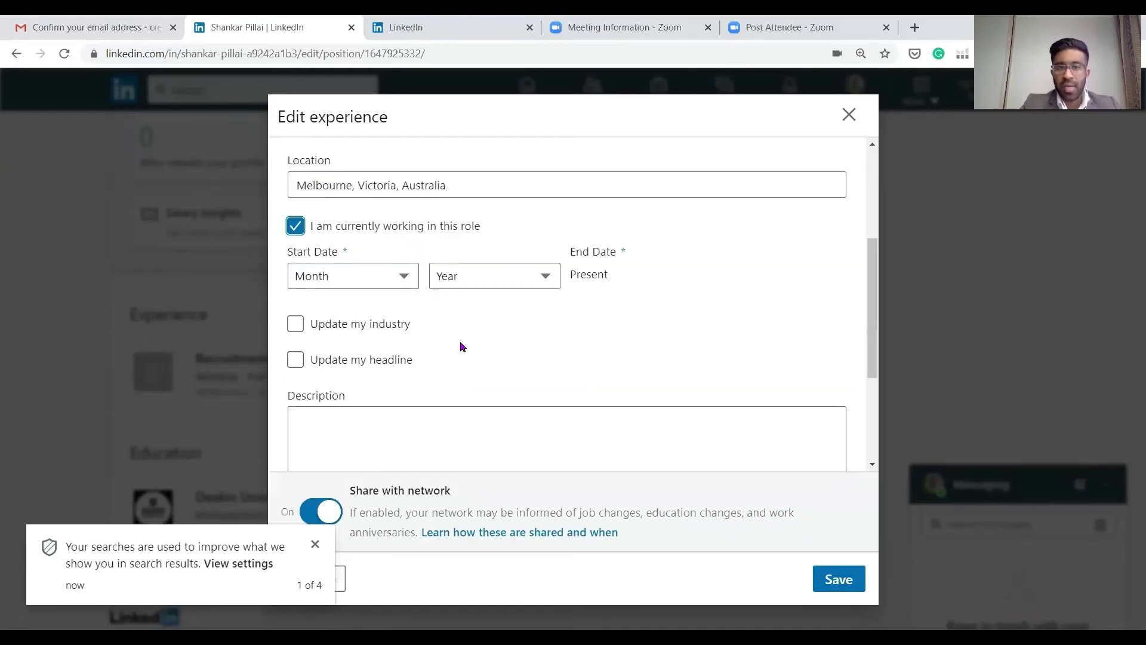
# Describe the role as 'Currently recruiting within their technology division, assisting within their Finacial department.'
pyautogui.scroll(-1, 364, 352)
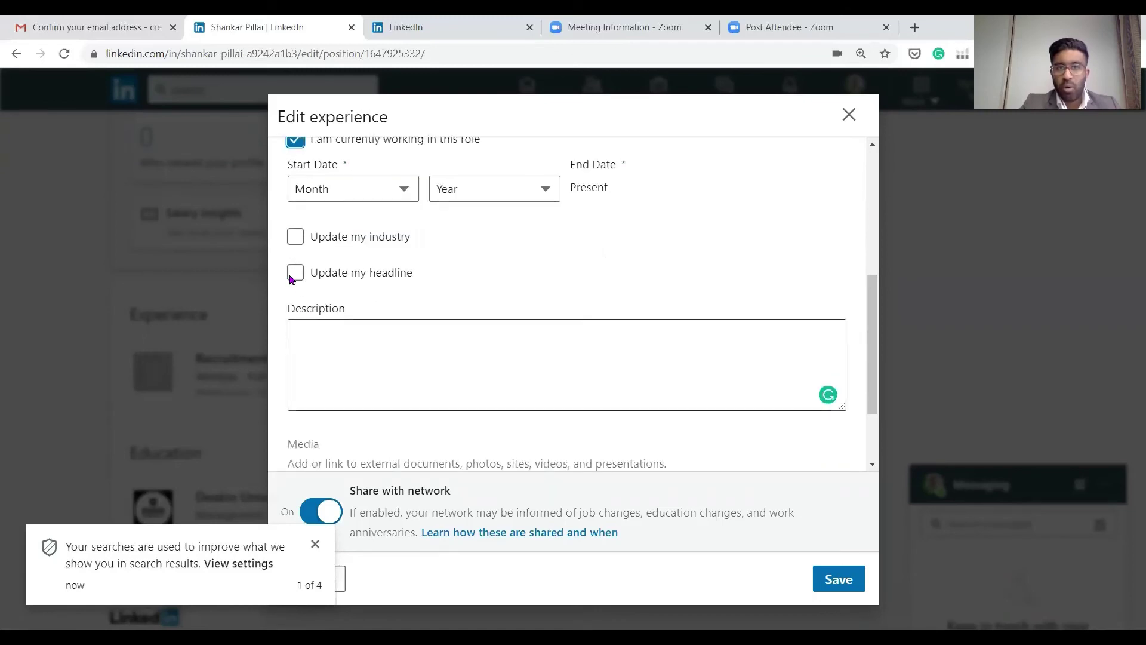
pyautogui.scroll(-1, 543, 306)
pyautogui.click(425, 243)
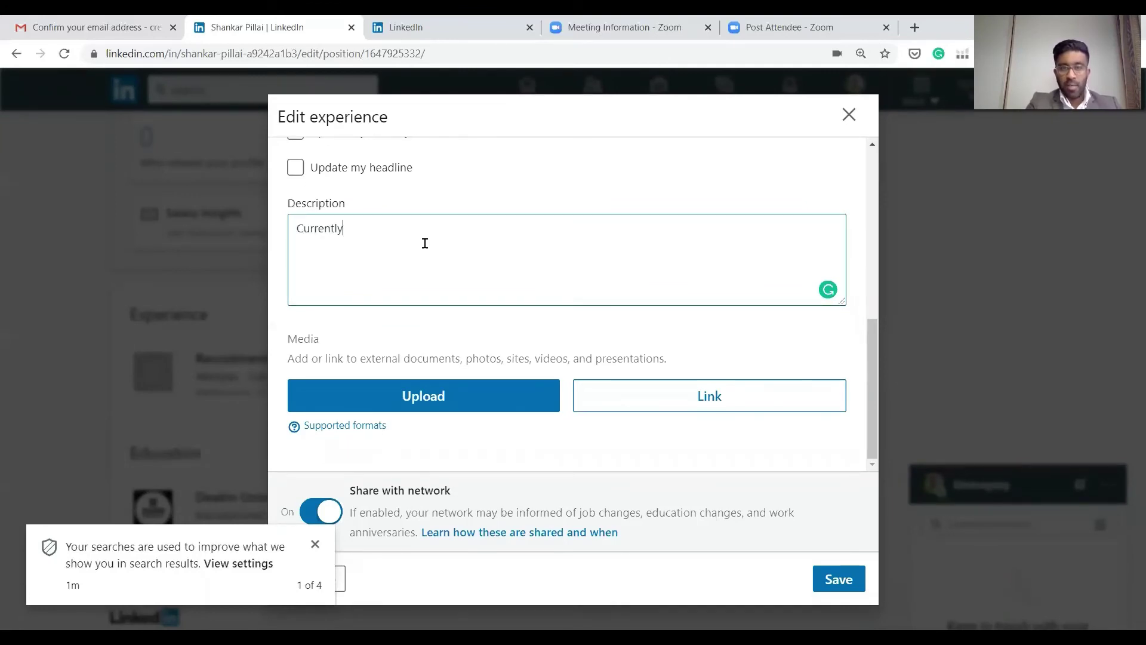
pyautogui.write('Currently recruiting qit')
pyautogui.press('BackSpace')
pyautogui.press('BackSpace')
pyautogui.press('BackSpace')
pyautogui.write('within their technolo')
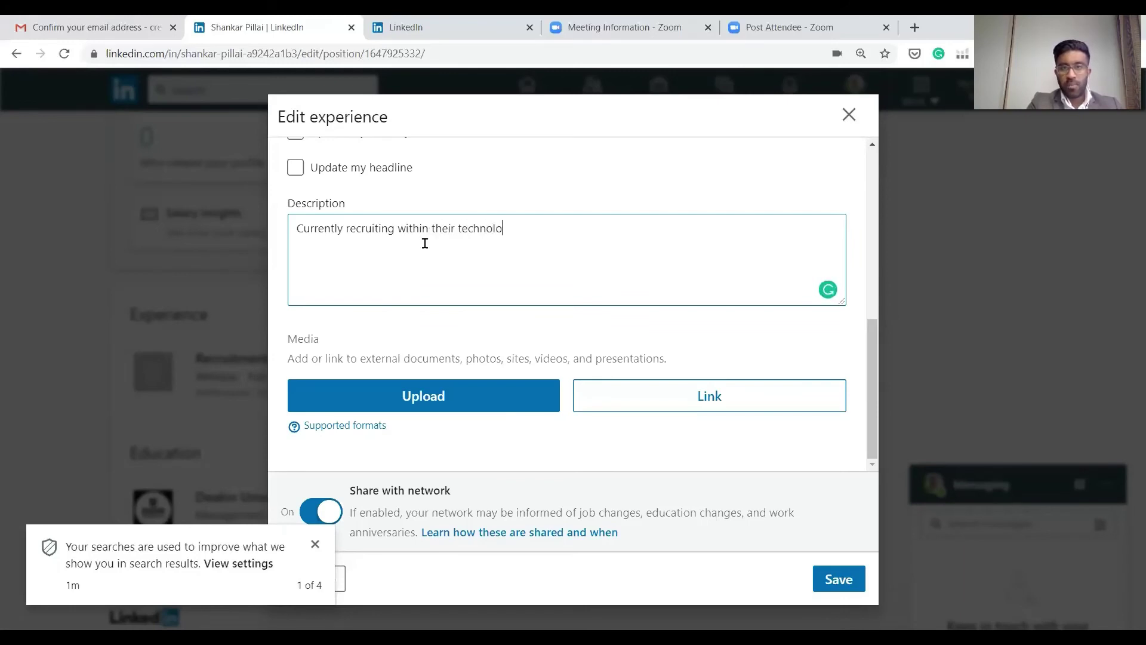
pyautogui.write('gy division')
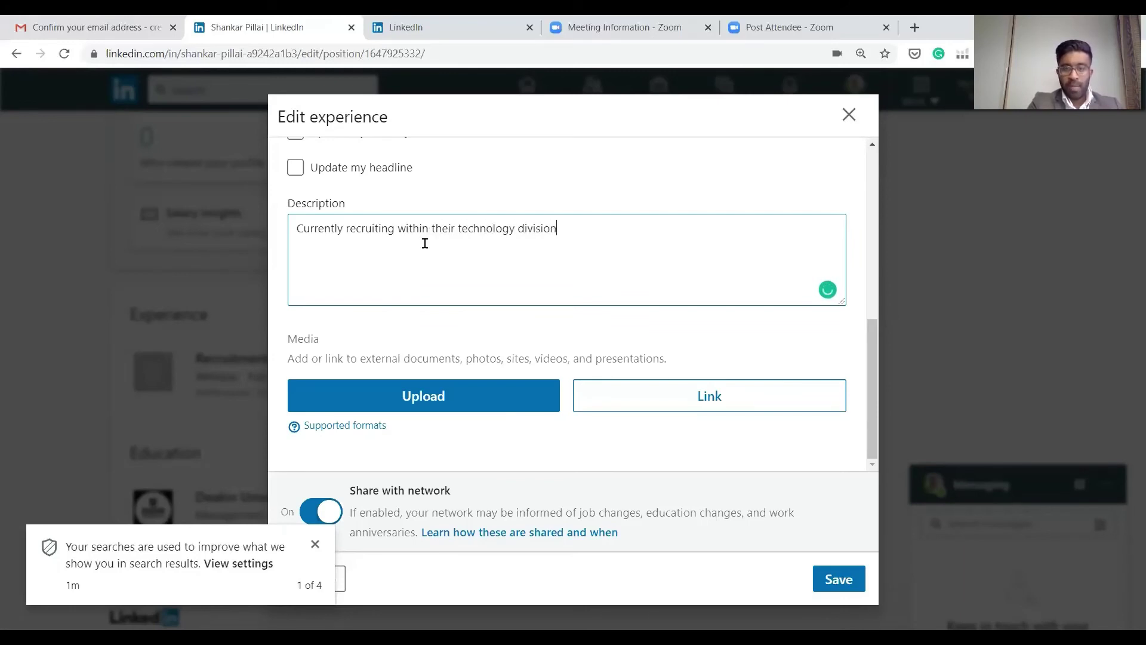
pyautogui.write(', assistin')
pyautogui.press('BackSpace')
pyautogui.write('ing within')
pyautogui.write(' their')
pyautogui.write(' Fian')
pyautogui.write('cial')
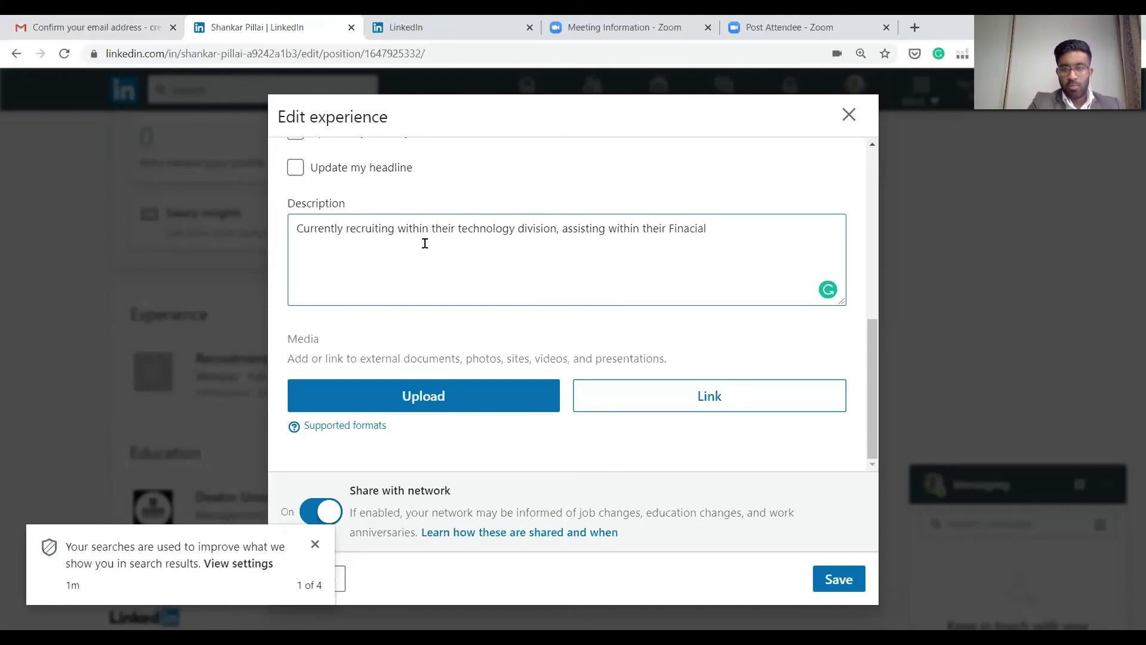
pyautogui.write('department')
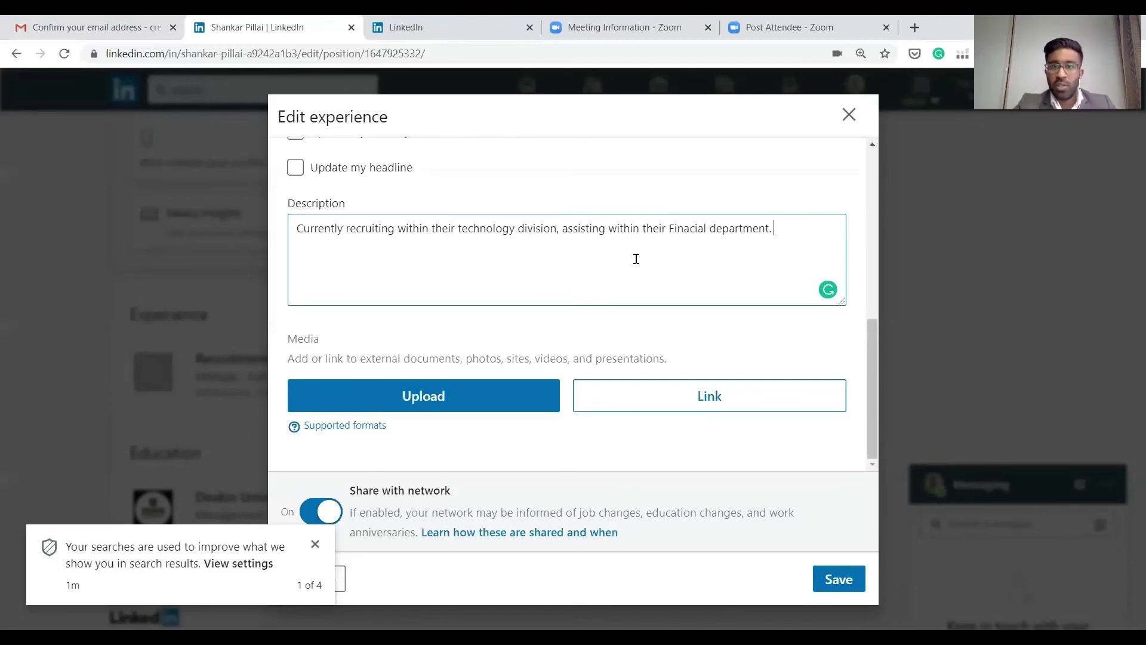
# Set the Westpac role's start date to August 2015 and save it to the profile
pyautogui.click(851, 579)
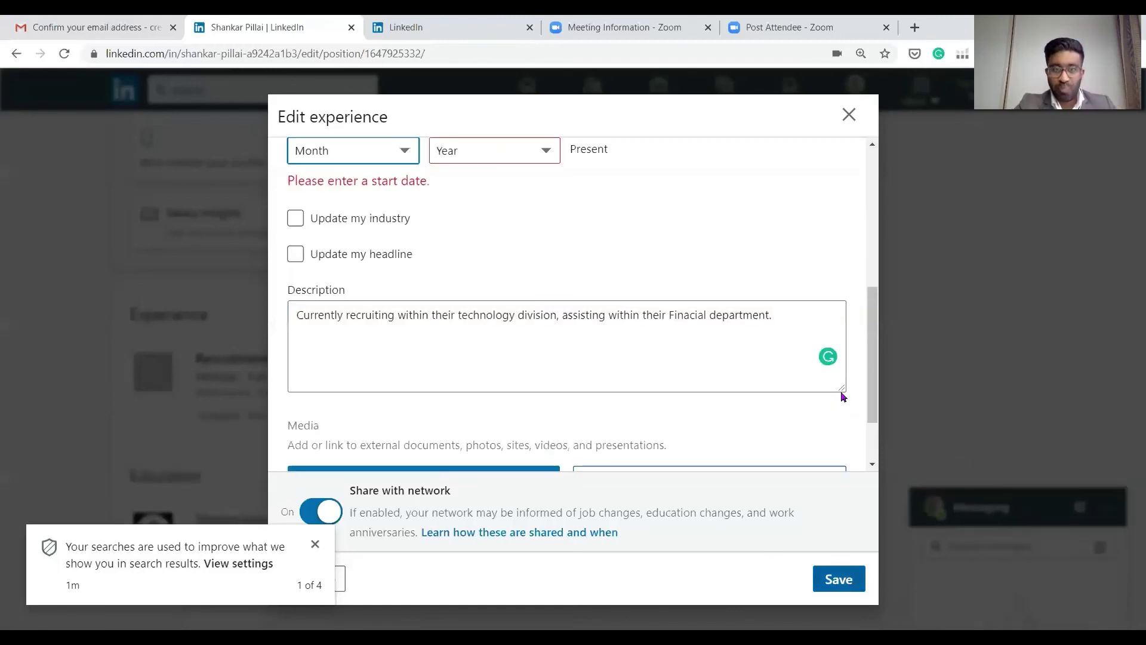
pyautogui.scroll(4, 499, 246)
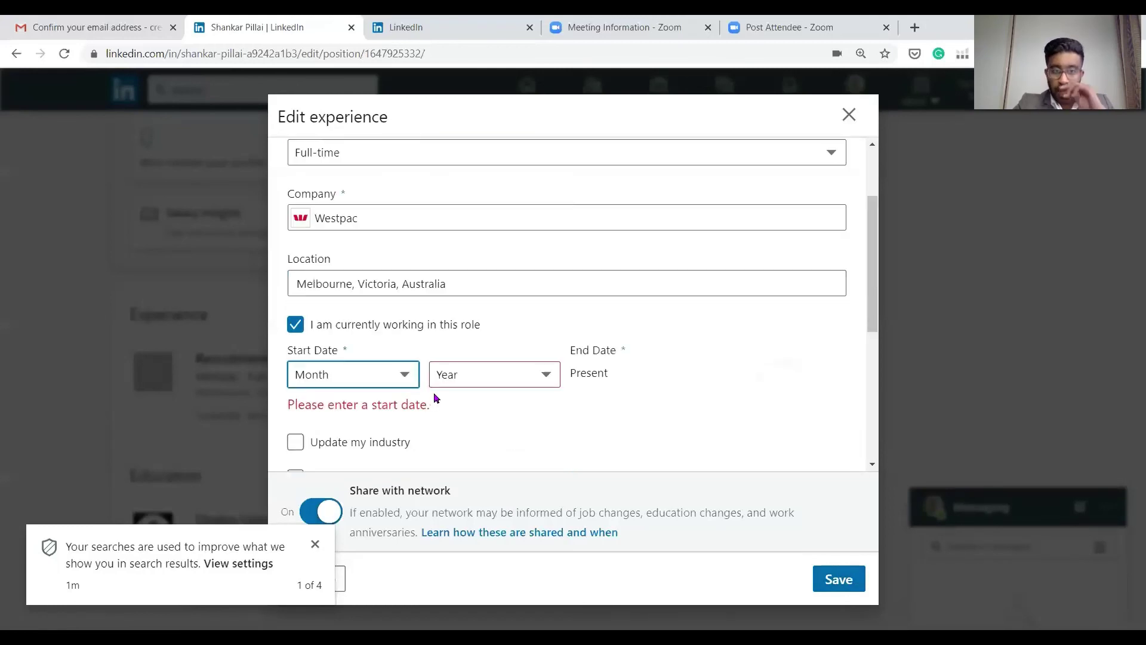
pyautogui.click(404, 385)
pyautogui.click(322, 250)
pyautogui.click(513, 385)
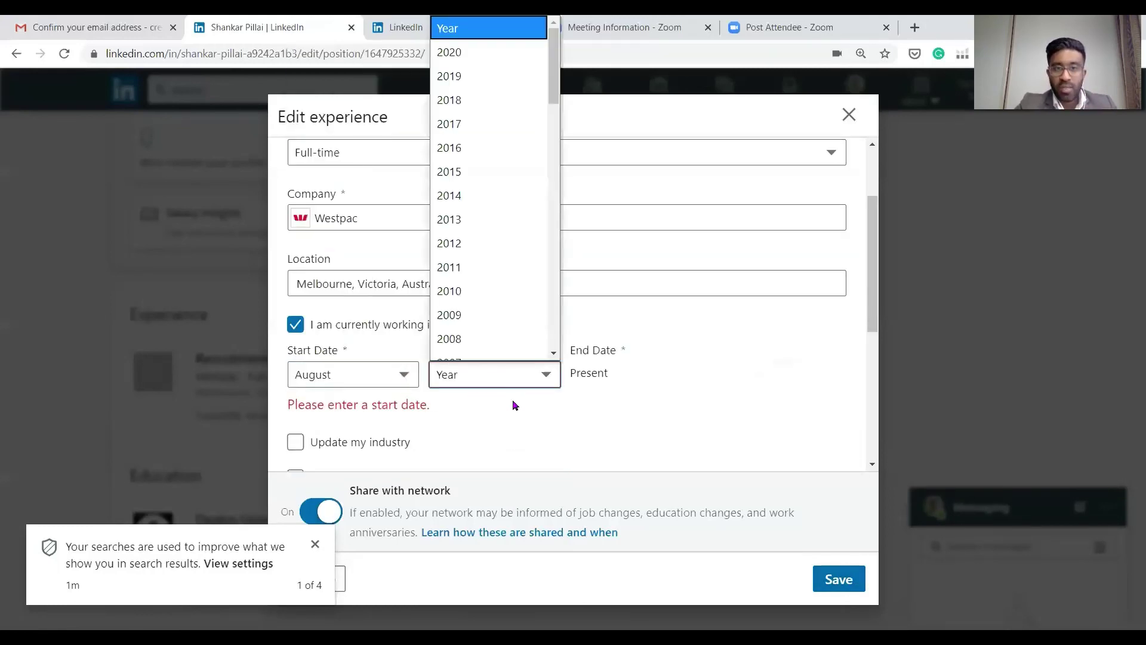
pyautogui.scroll(-1, 496, 239)
pyautogui.click(498, 157)
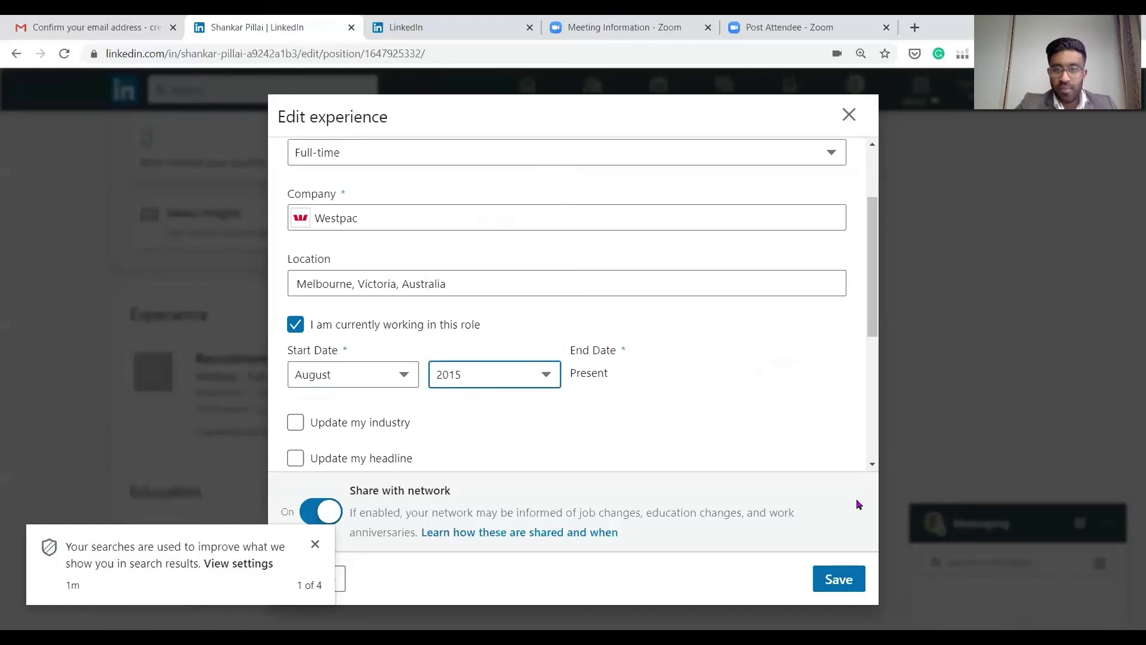
pyautogui.click(839, 586)
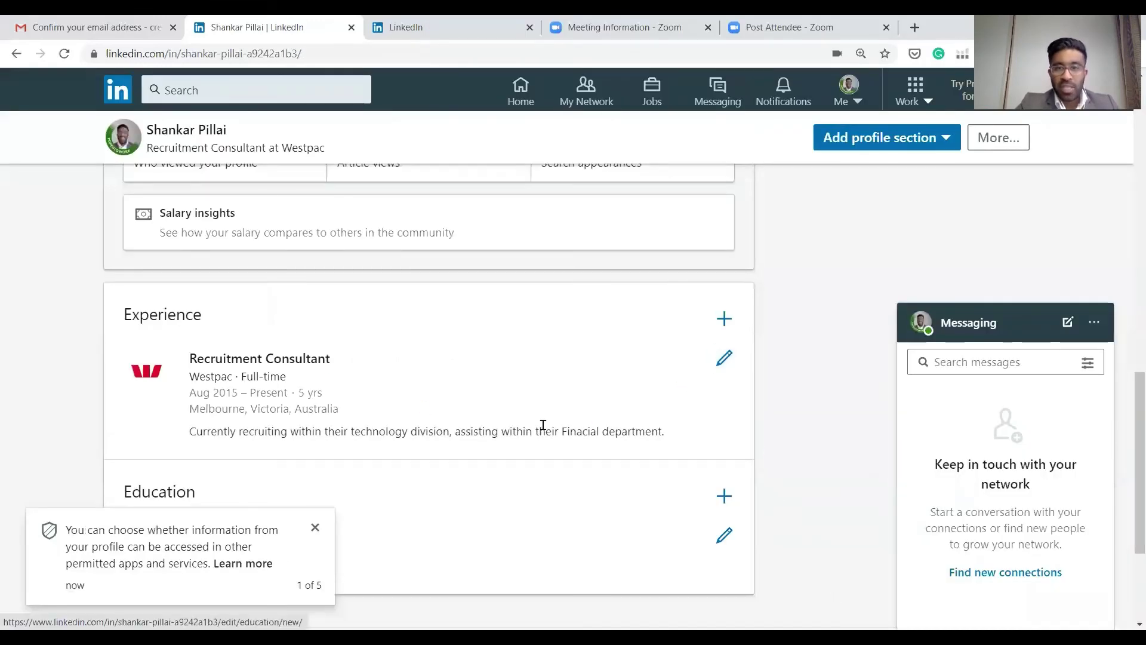
pyautogui.scroll(-3, 142, 261)
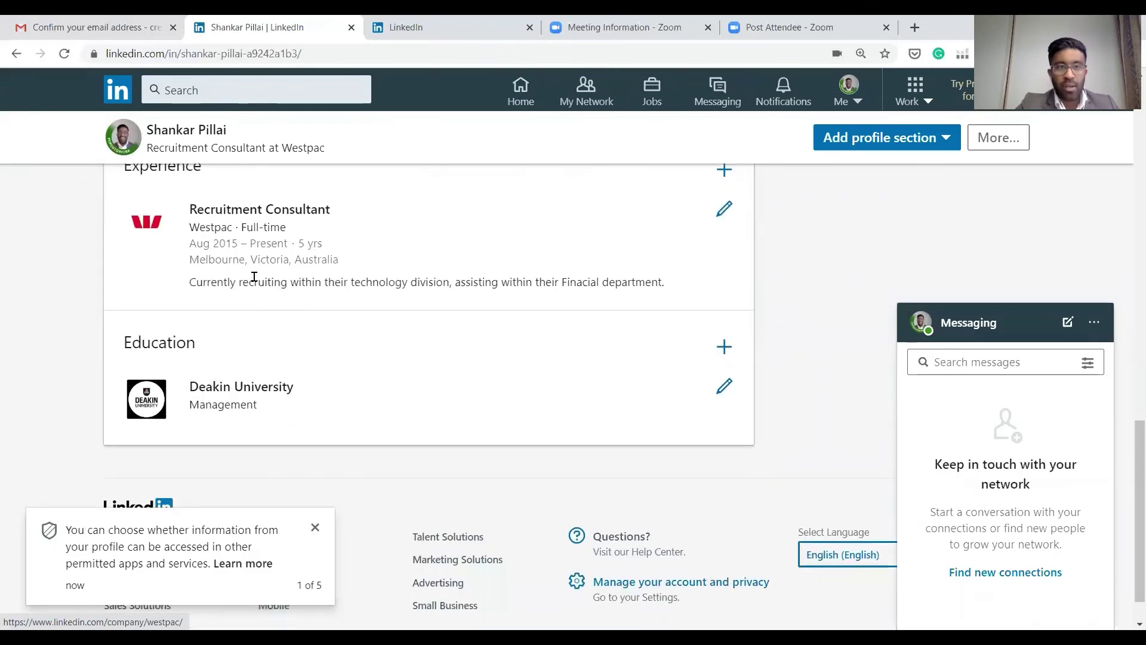
pyautogui.scroll(7, 511, 406)
pyautogui.scroll(10, 466, 385)
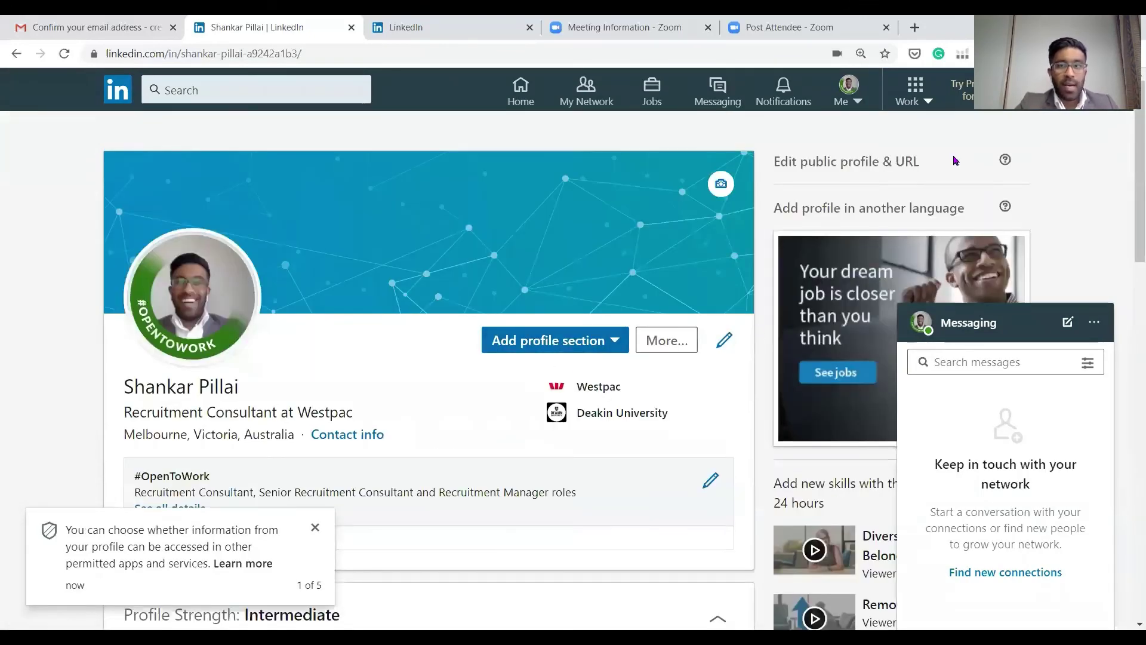
# Search for 'westpac' and open the Westpac company page
pyautogui.click(247, 98)
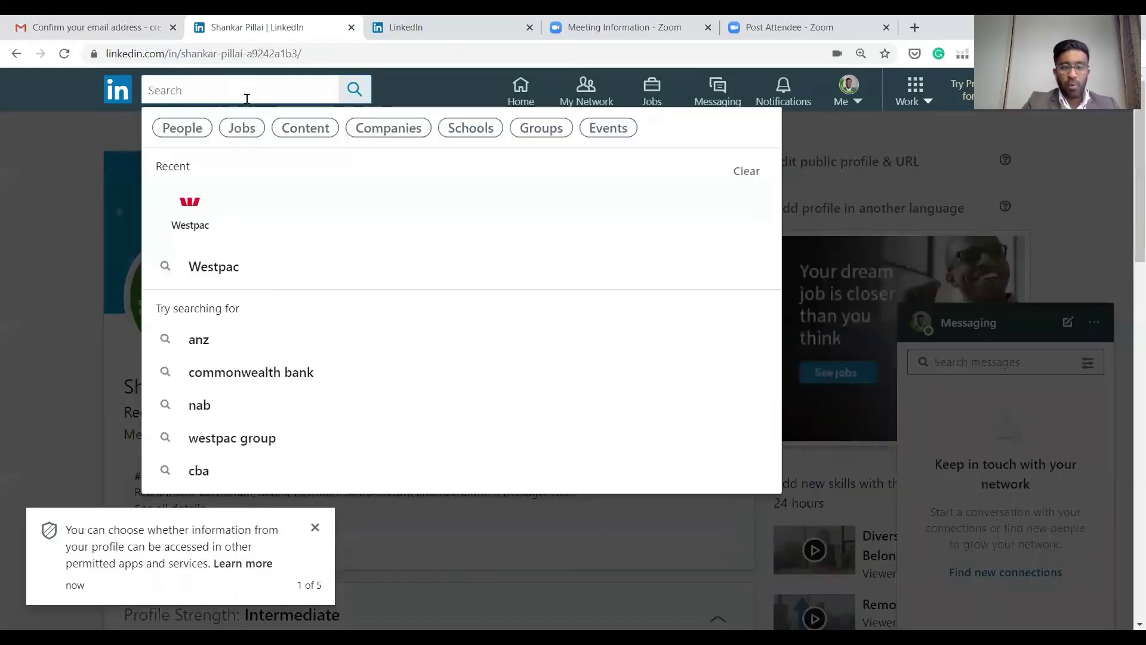
pyautogui.write('westpac')
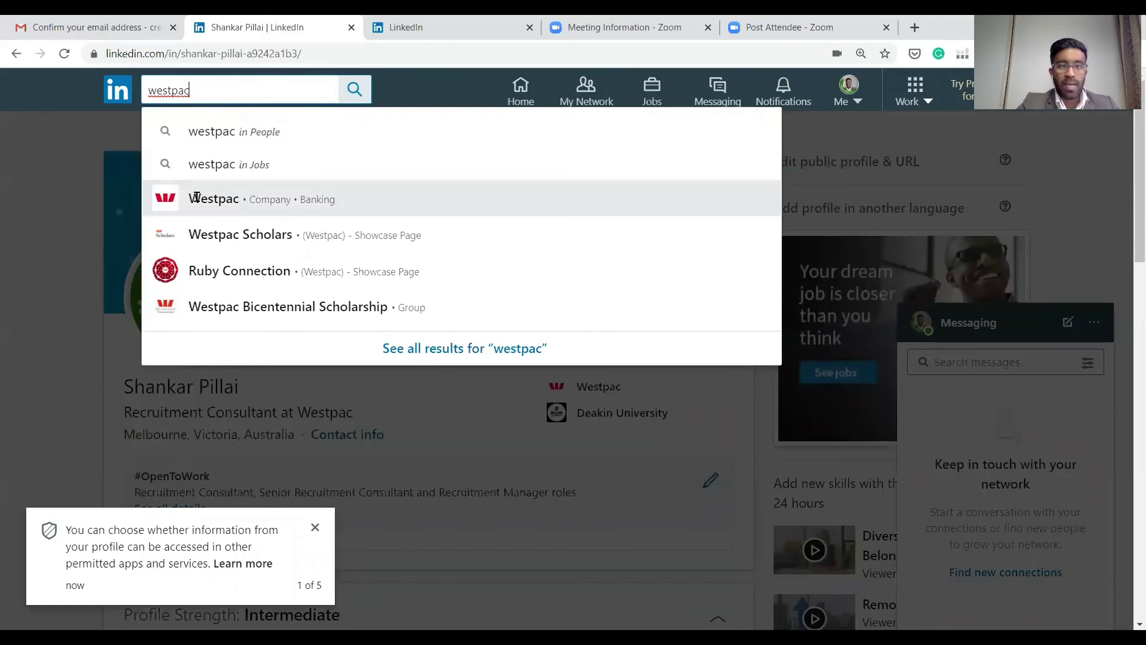
pyautogui.click(292, 186)
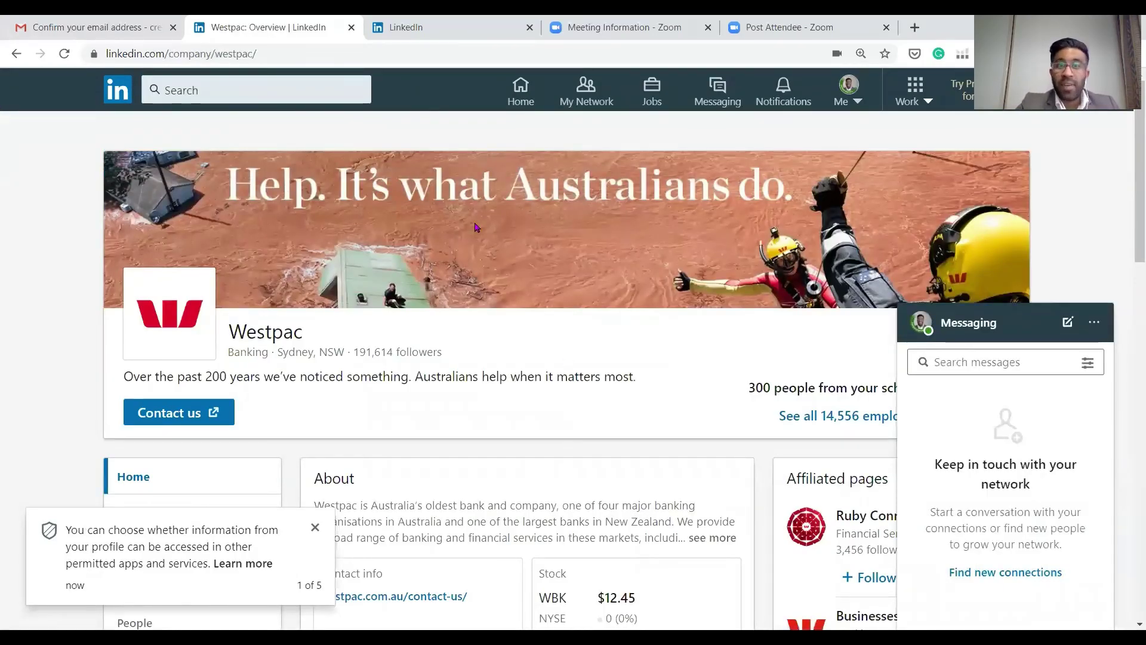
pyautogui.scroll(-1, 480, 230)
pyautogui.scroll(-2, 454, 221)
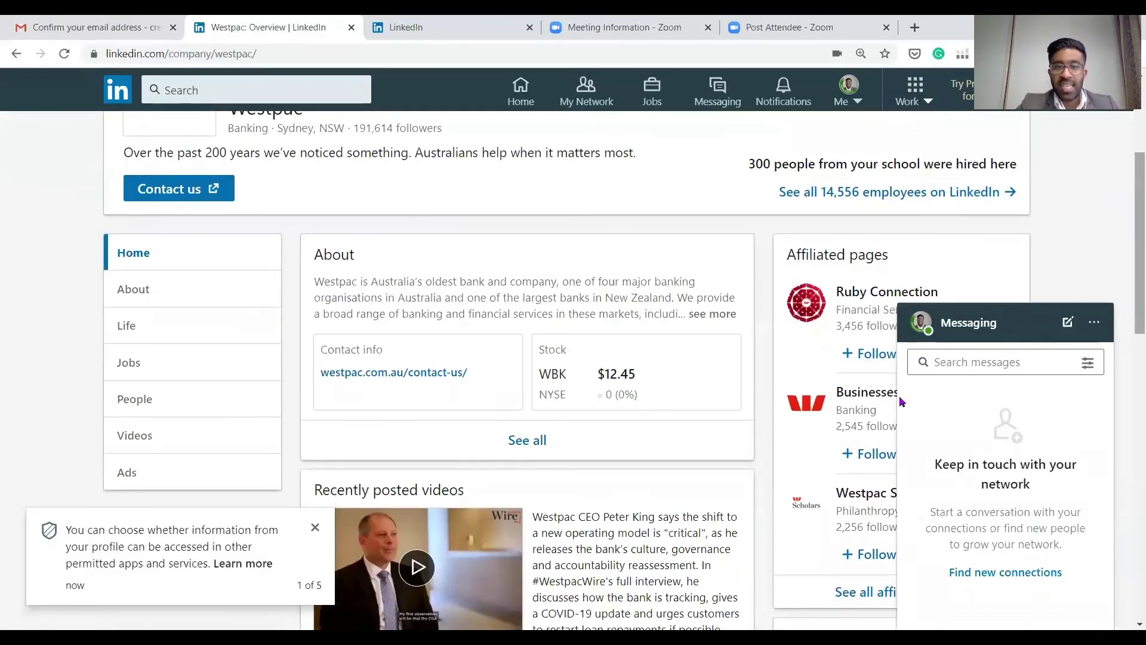
pyautogui.scroll(2, 776, 328)
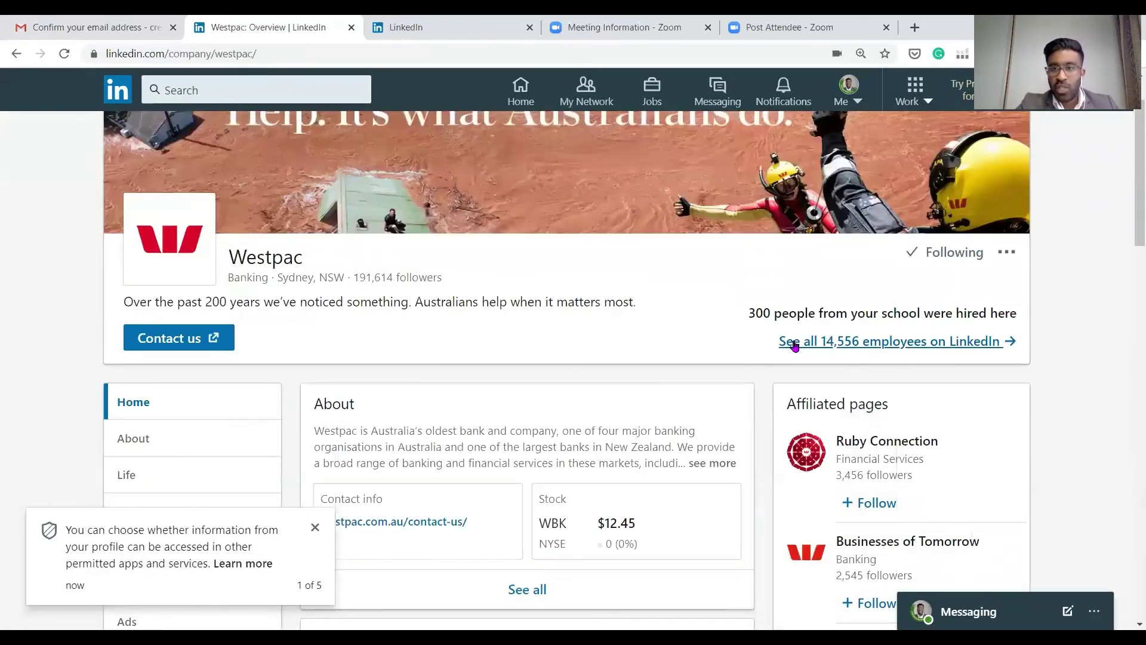
# List all 14,556 Westpac employees, open the first result and dismiss the limited-visibility notice
pyautogui.click(935, 343)
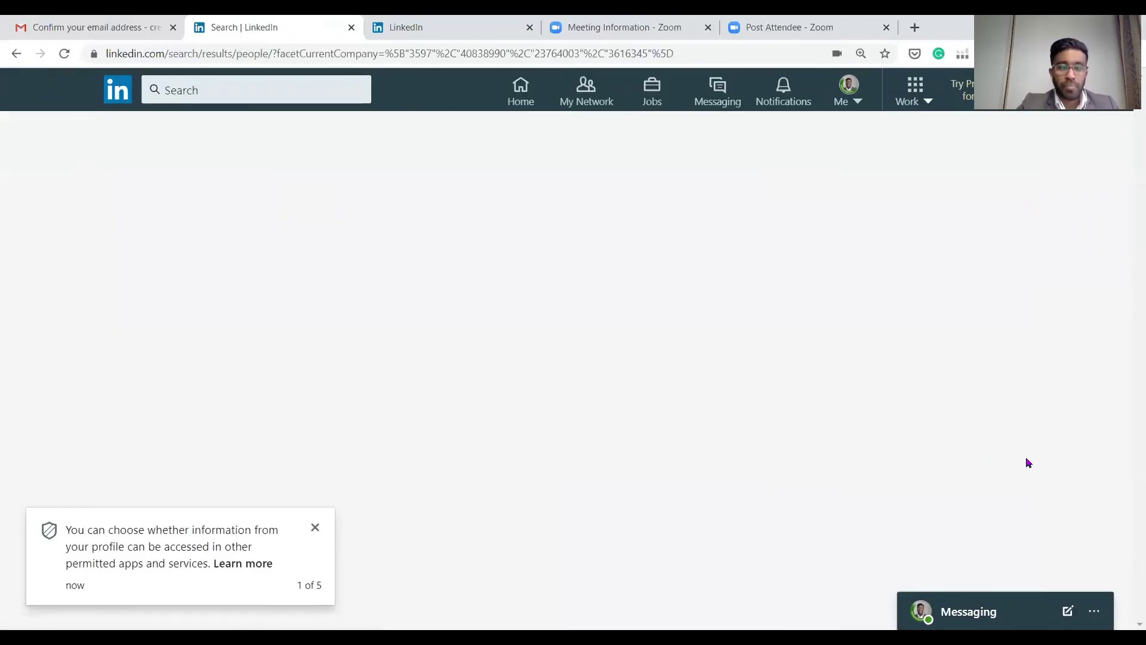
pyautogui.scroll(-1, 376, 267)
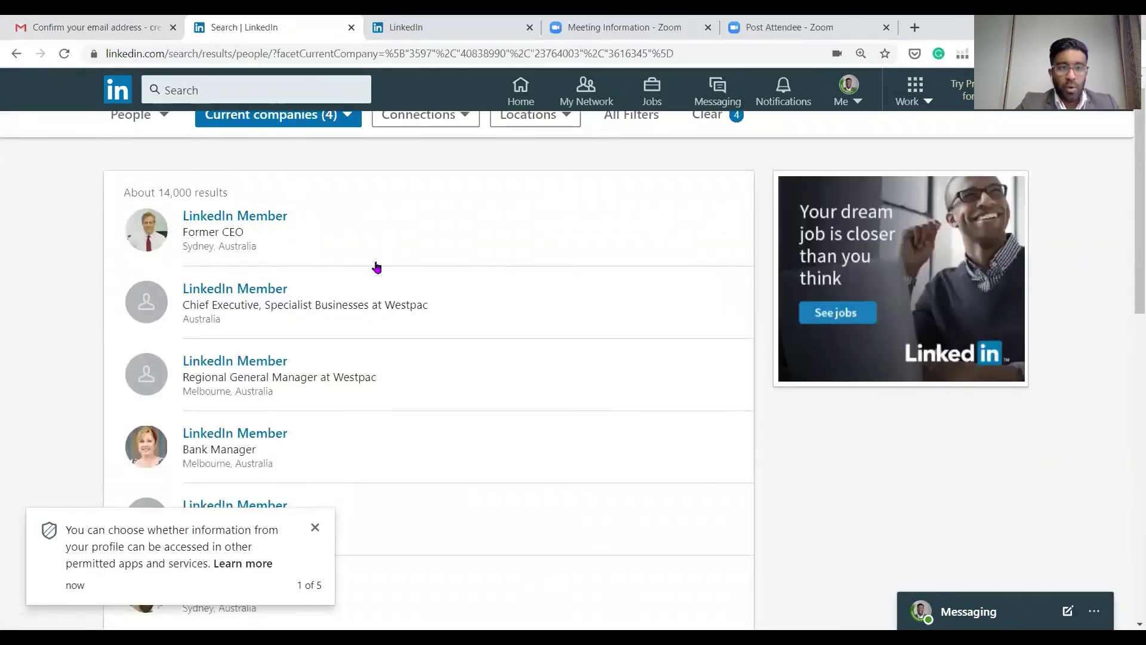
pyautogui.scroll(-5, 333, 245)
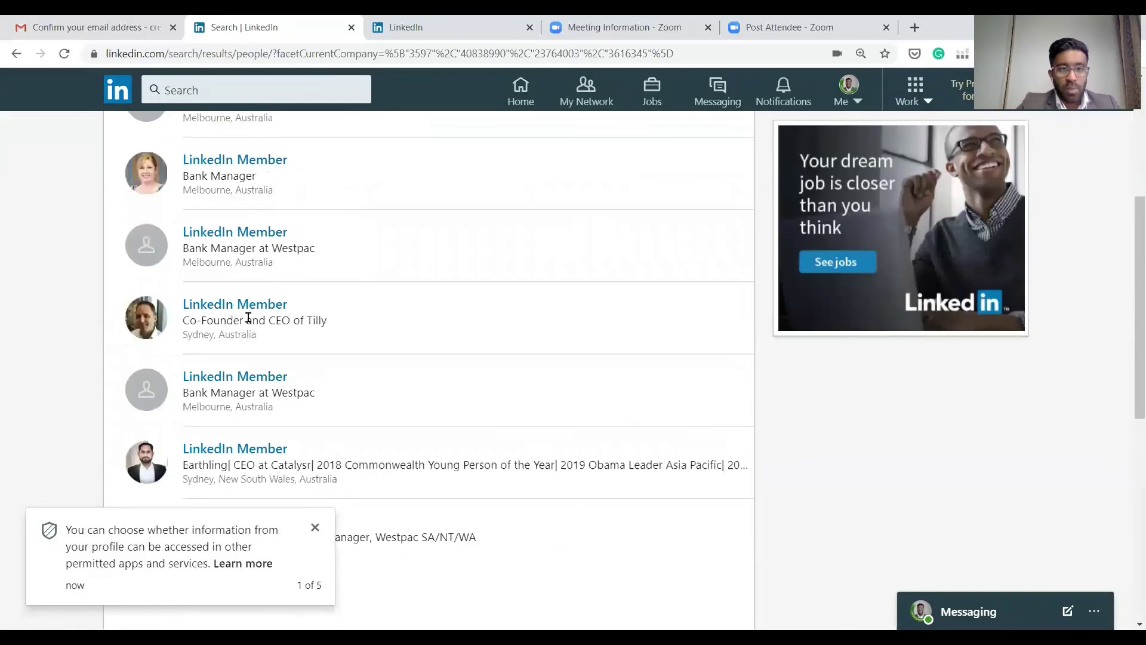
pyautogui.scroll(-3, 289, 318)
pyautogui.scroll(7, 295, 316)
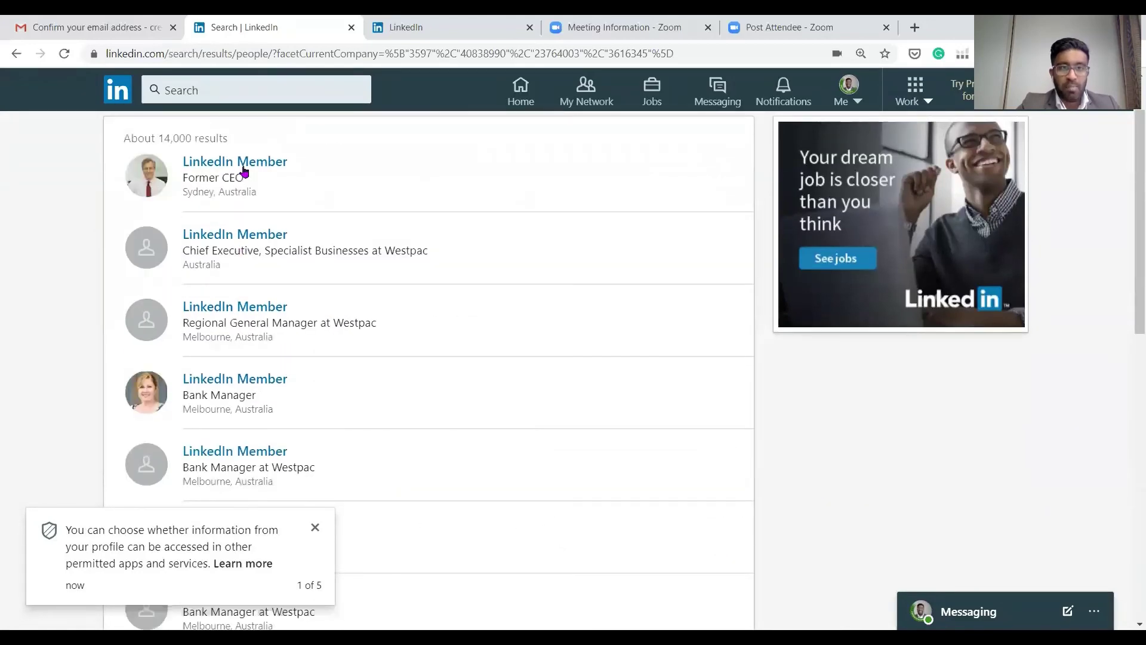
pyautogui.click(244, 163)
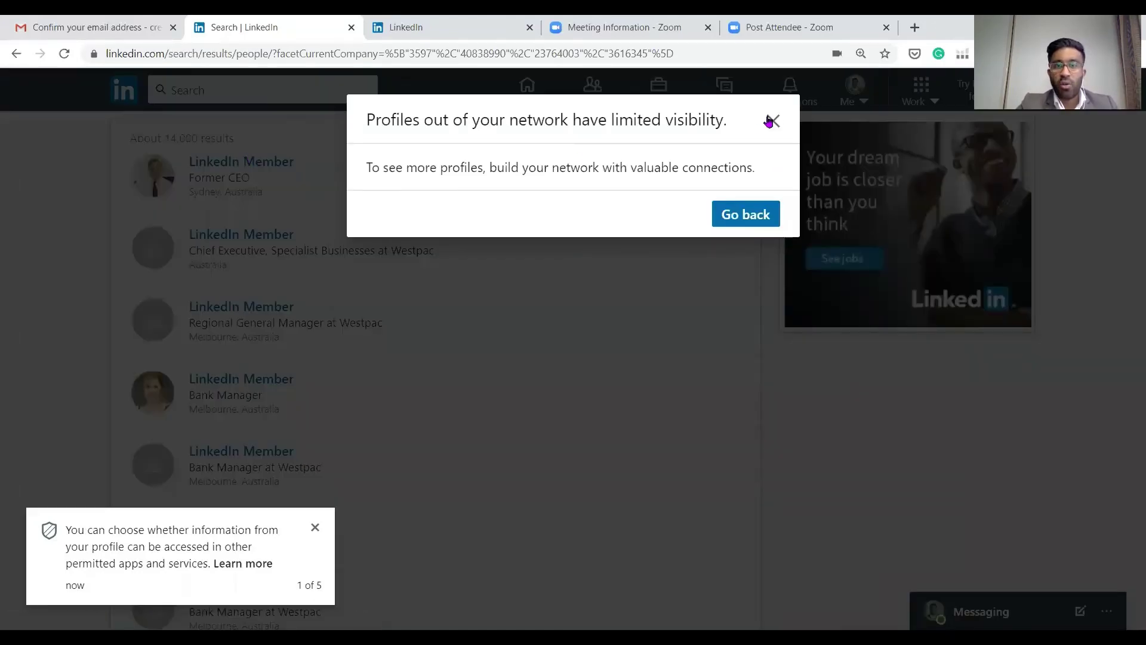
pyautogui.click(222, 306)
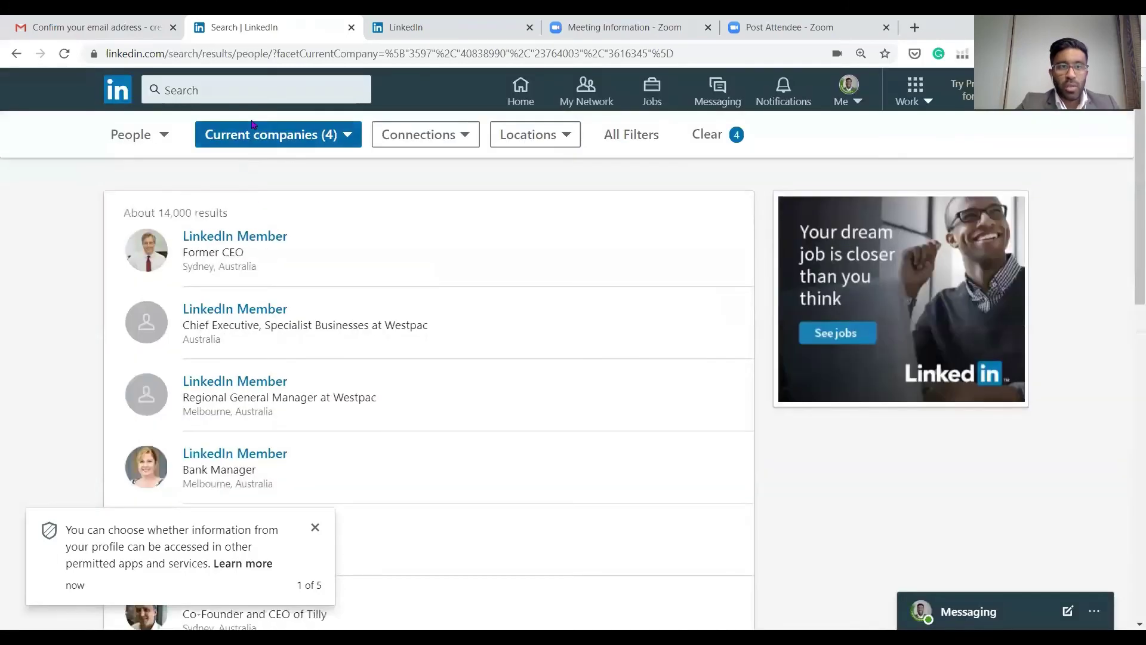
# Search LinkedIn for 'recruitment consultant'
pyautogui.click(289, 91)
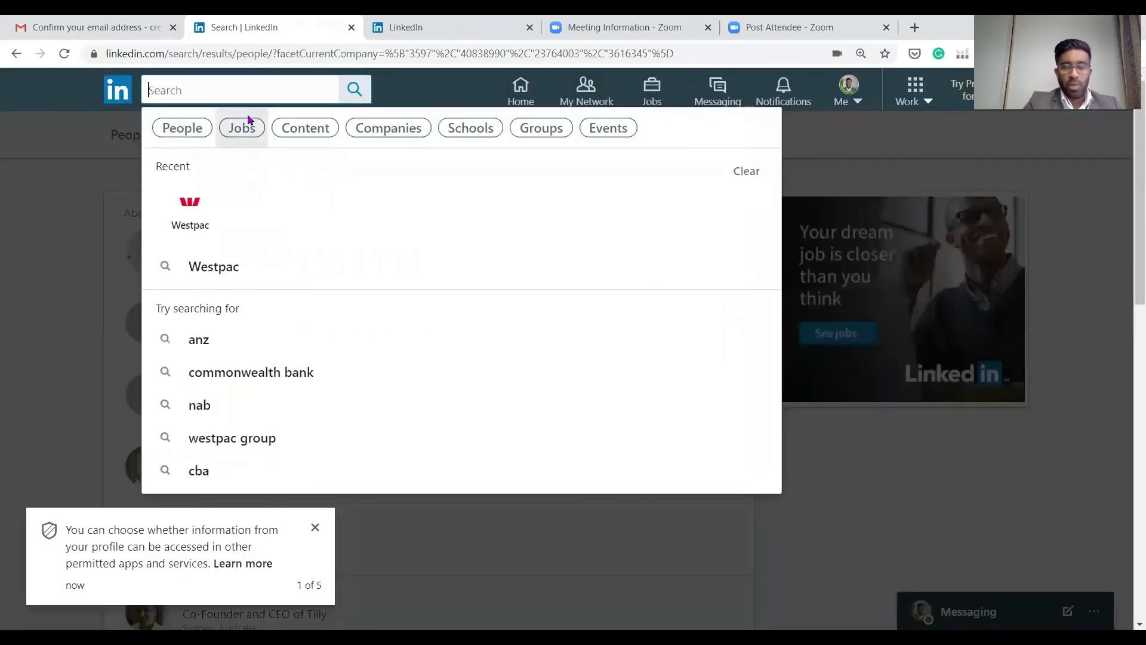
pyautogui.write('recruitment consultant')
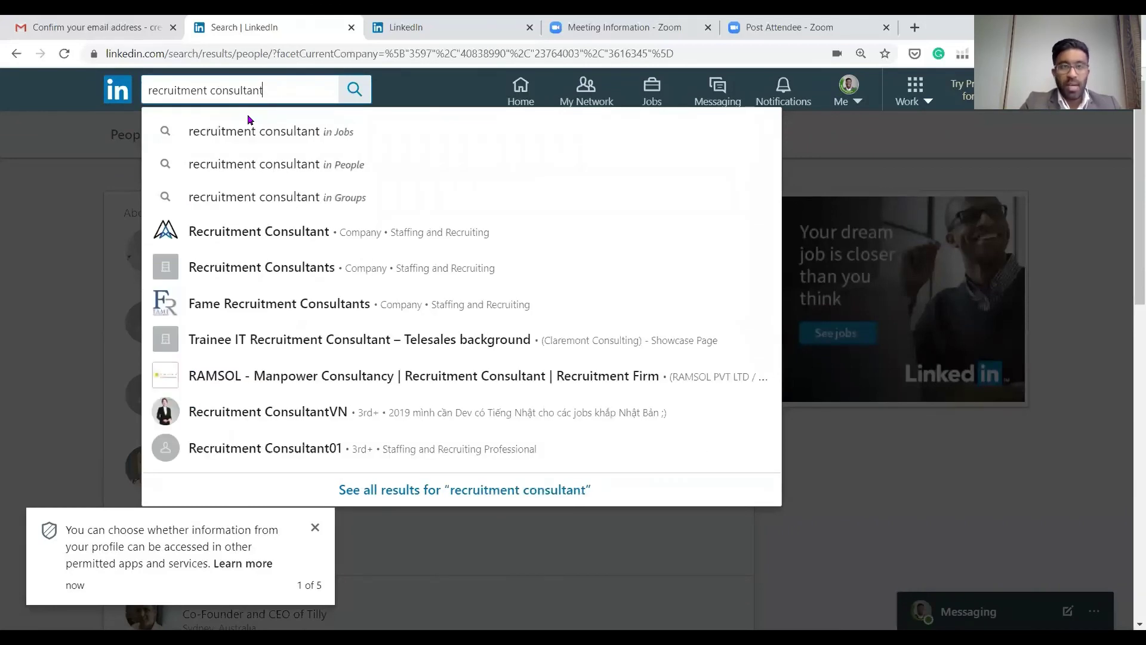
pyautogui.press('Return')
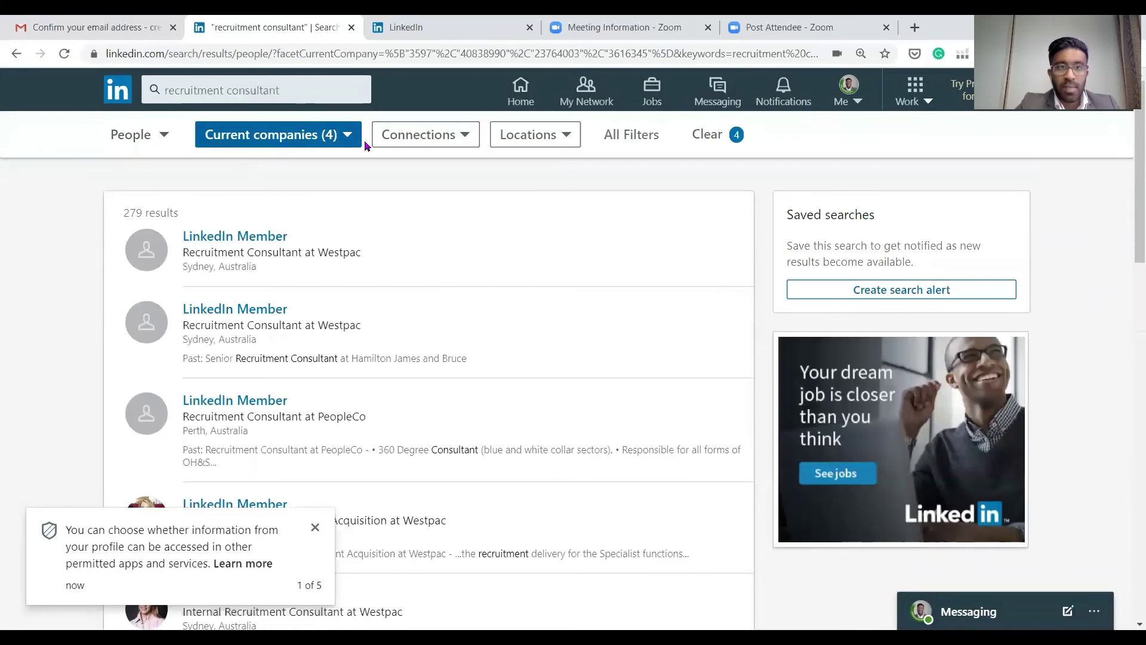
# Inspect the Current companies filter, rerun the 'recruitment consultant' search, then return to the home feed
pyautogui.click(353, 145)
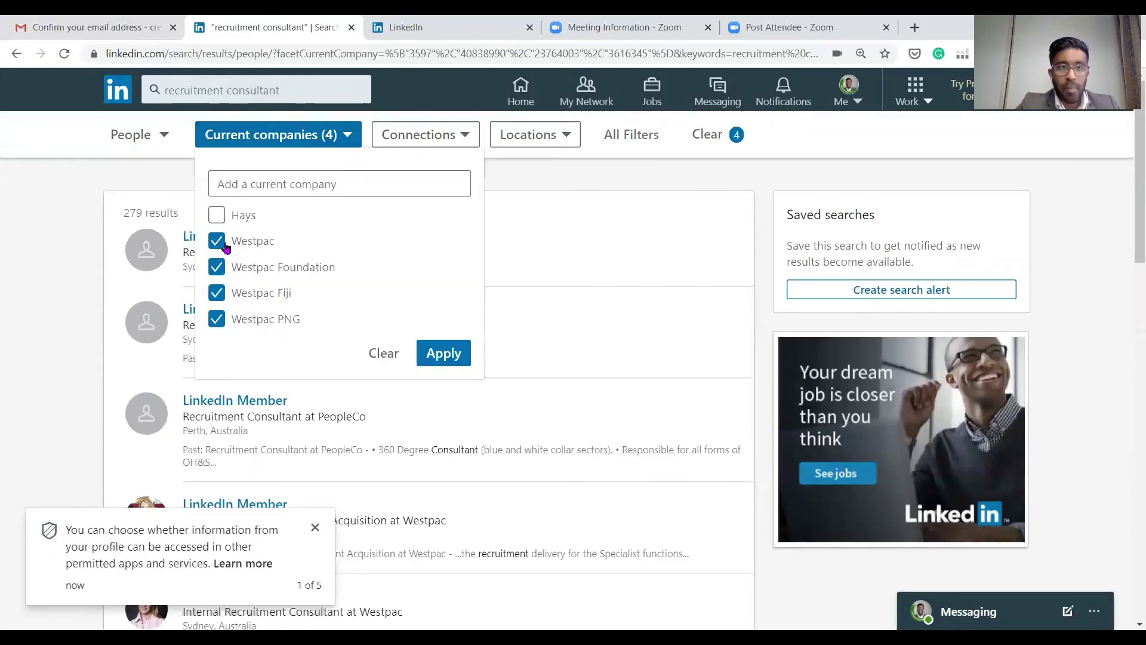
pyautogui.click(380, 352)
pyautogui.click(797, 135)
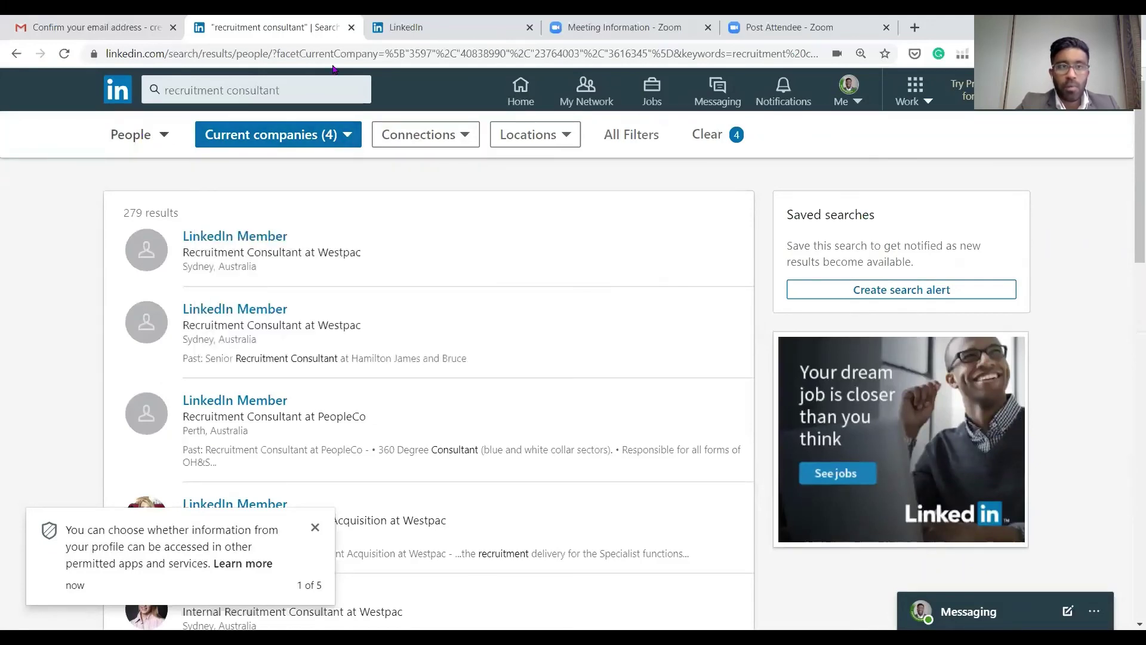
pyautogui.click(329, 101)
pyautogui.press('Return')
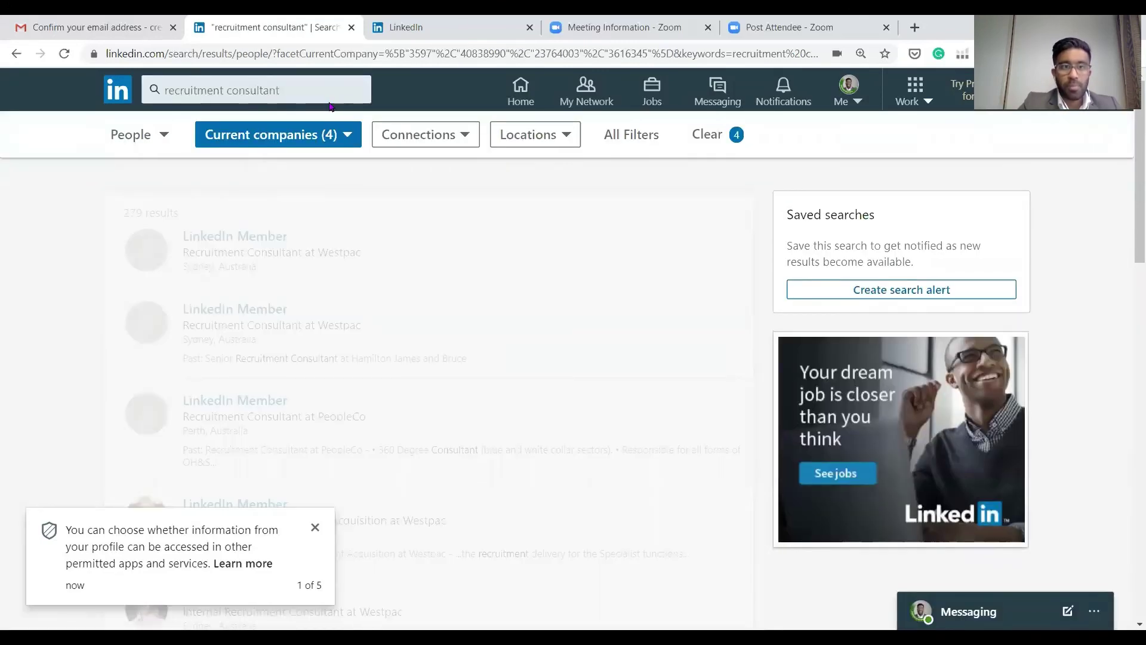
pyautogui.click(118, 91)
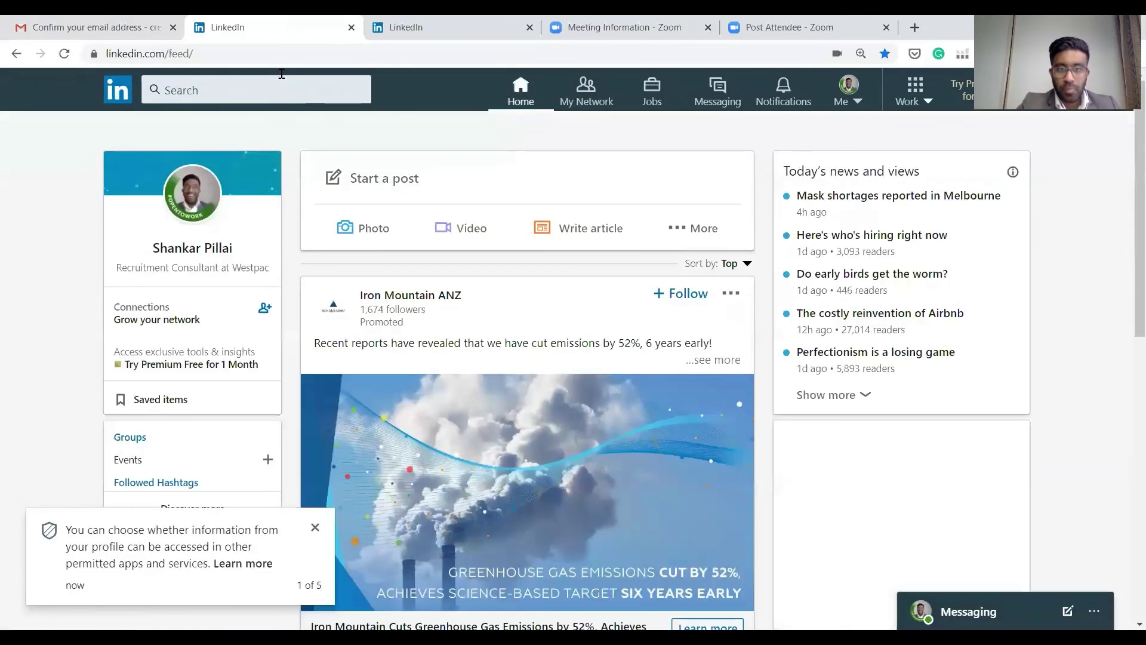
pyautogui.scroll(-2, 539, 277)
pyautogui.scroll(-6, 539, 277)
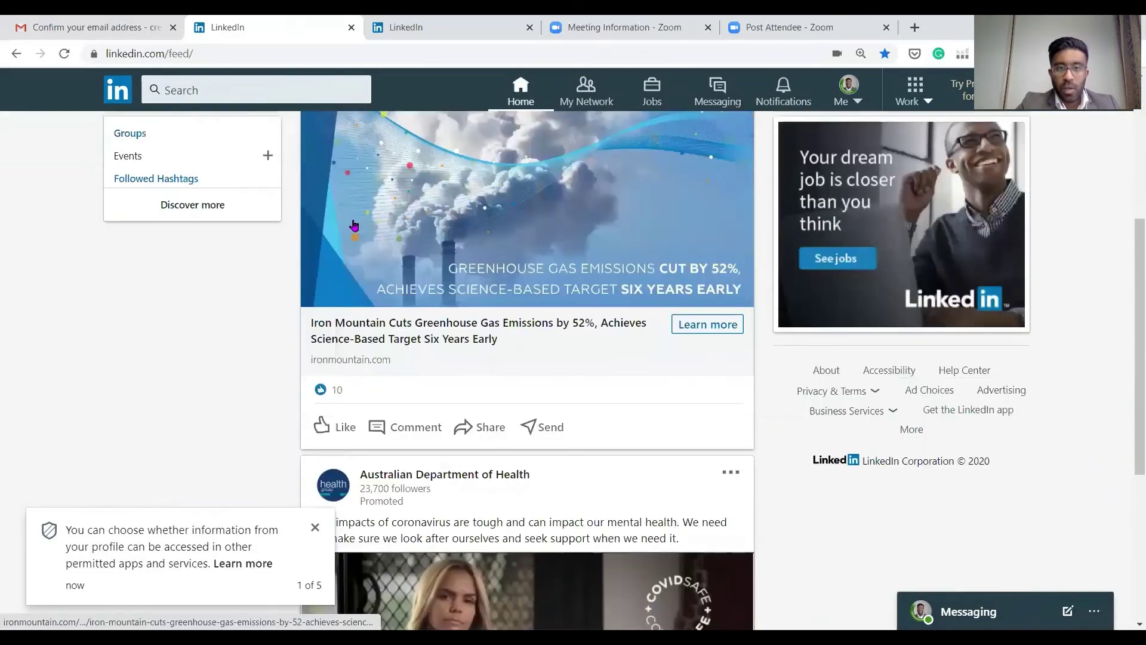
pyautogui.scroll(8, 351, 224)
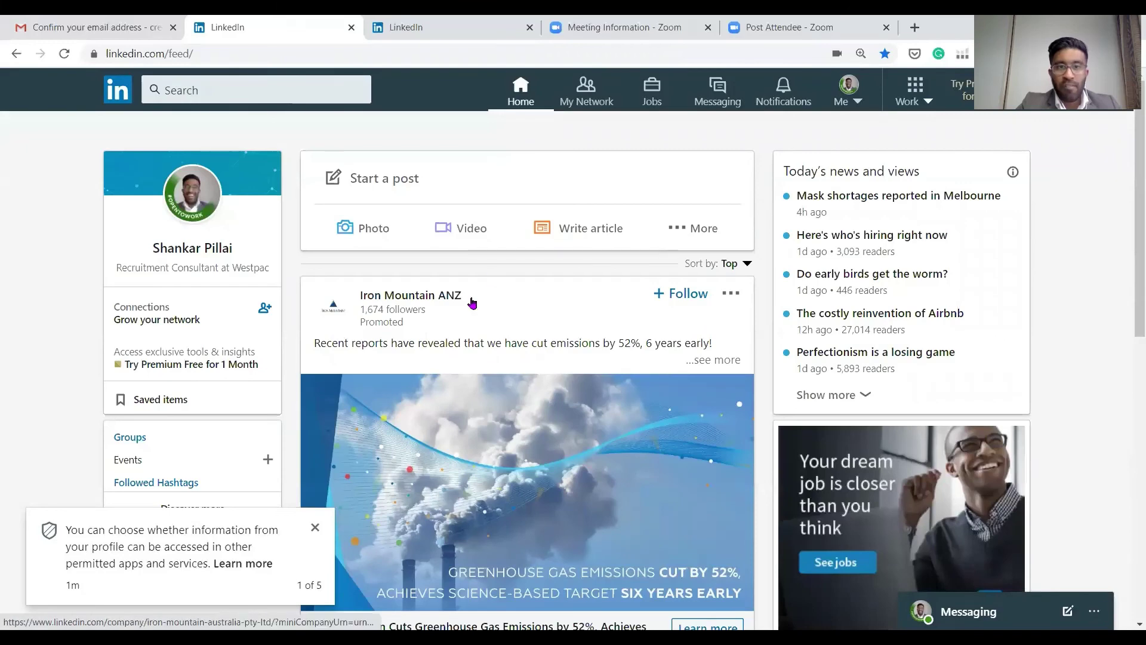
pyautogui.scroll(-6, 418, 325)
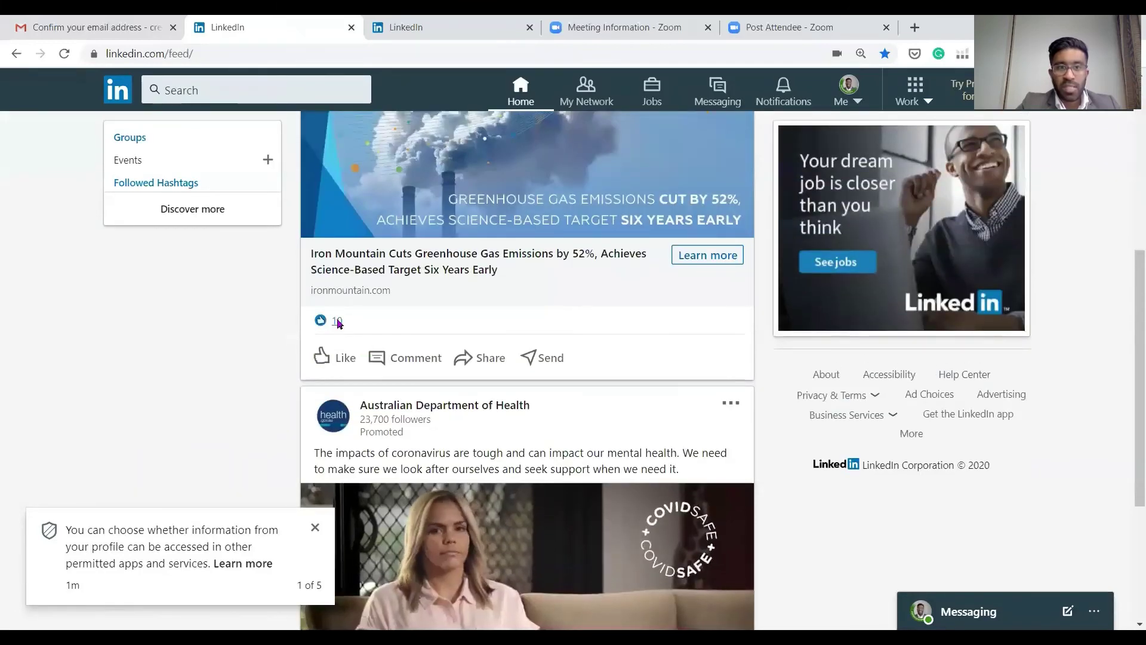
pyautogui.click(337, 322)
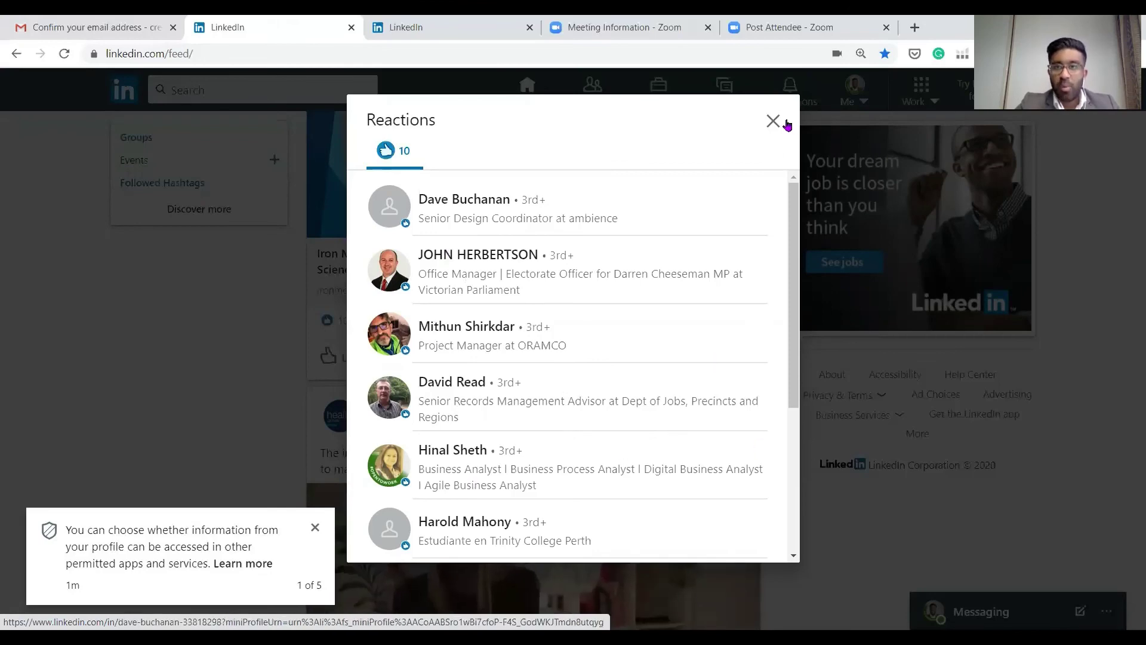
pyautogui.click(798, 564)
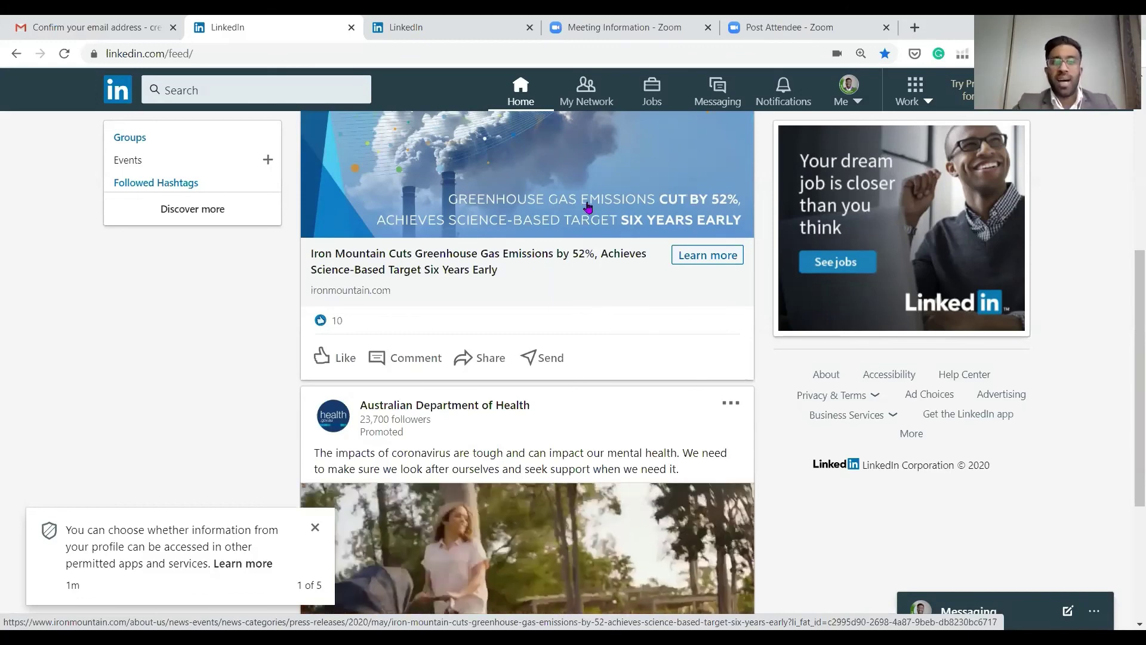
pyautogui.scroll(6, 590, 204)
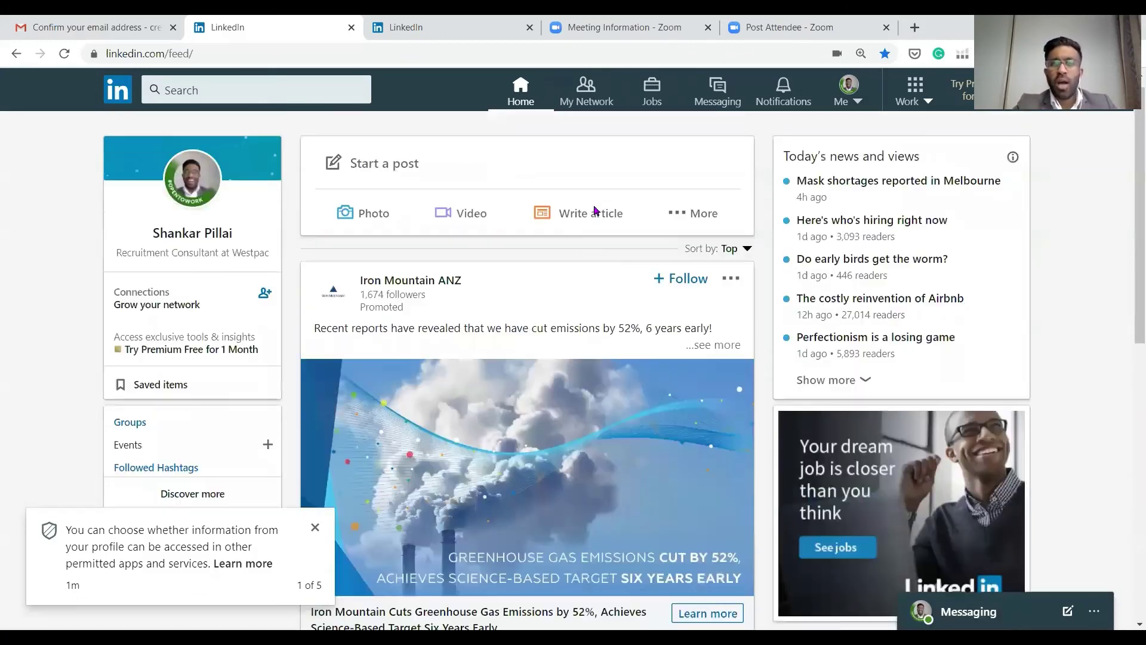
pyautogui.scroll(1, 595, 200)
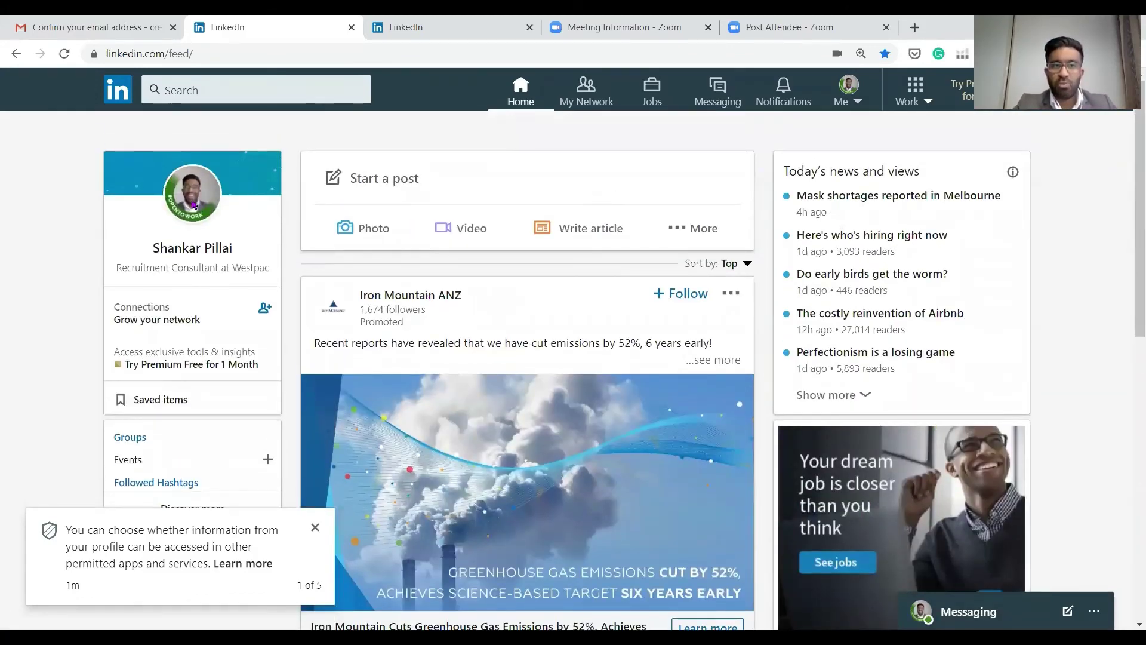